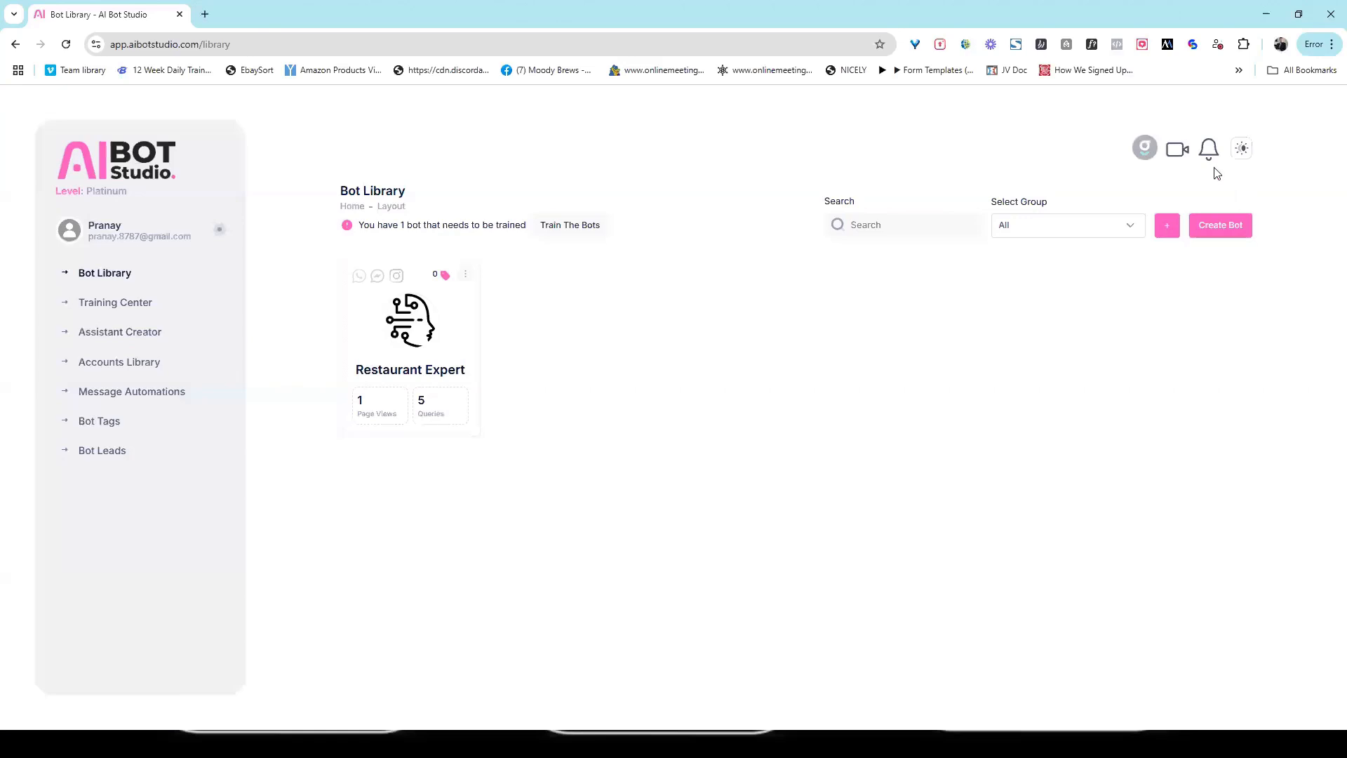
Step: Open the video tutorials page and look through the available training videos
left_click(1178, 153)
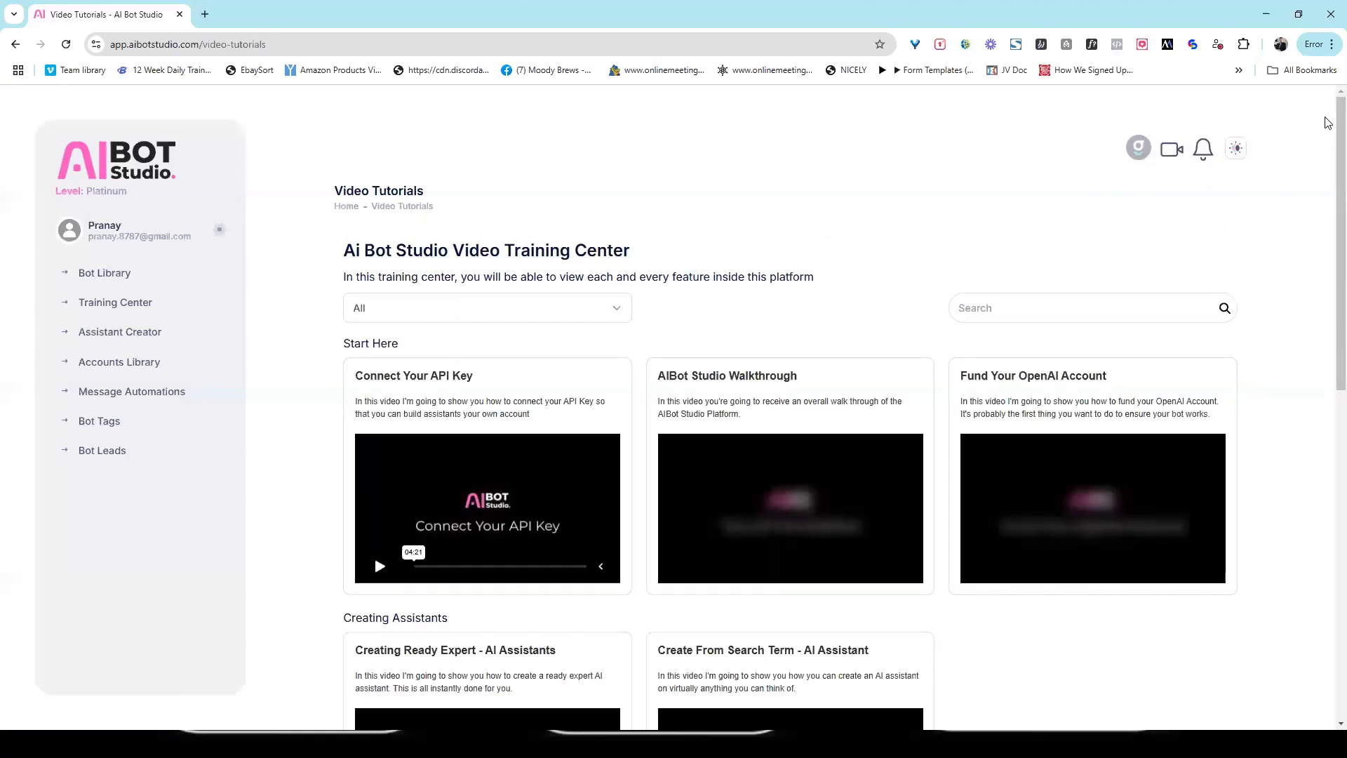
scroll(1291, 189, "down", 3)
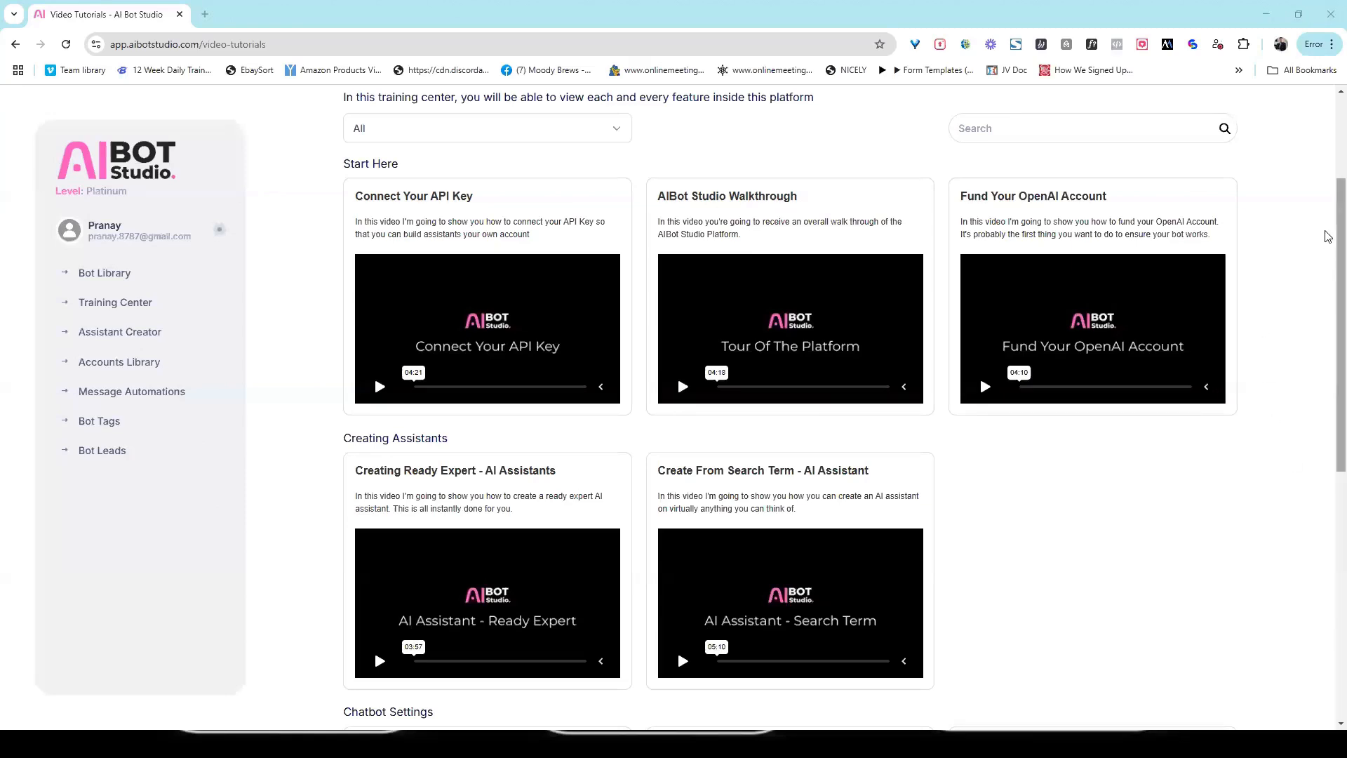
scroll(1326, 211, "up", 1)
scroll(1319, 175, "up", 2)
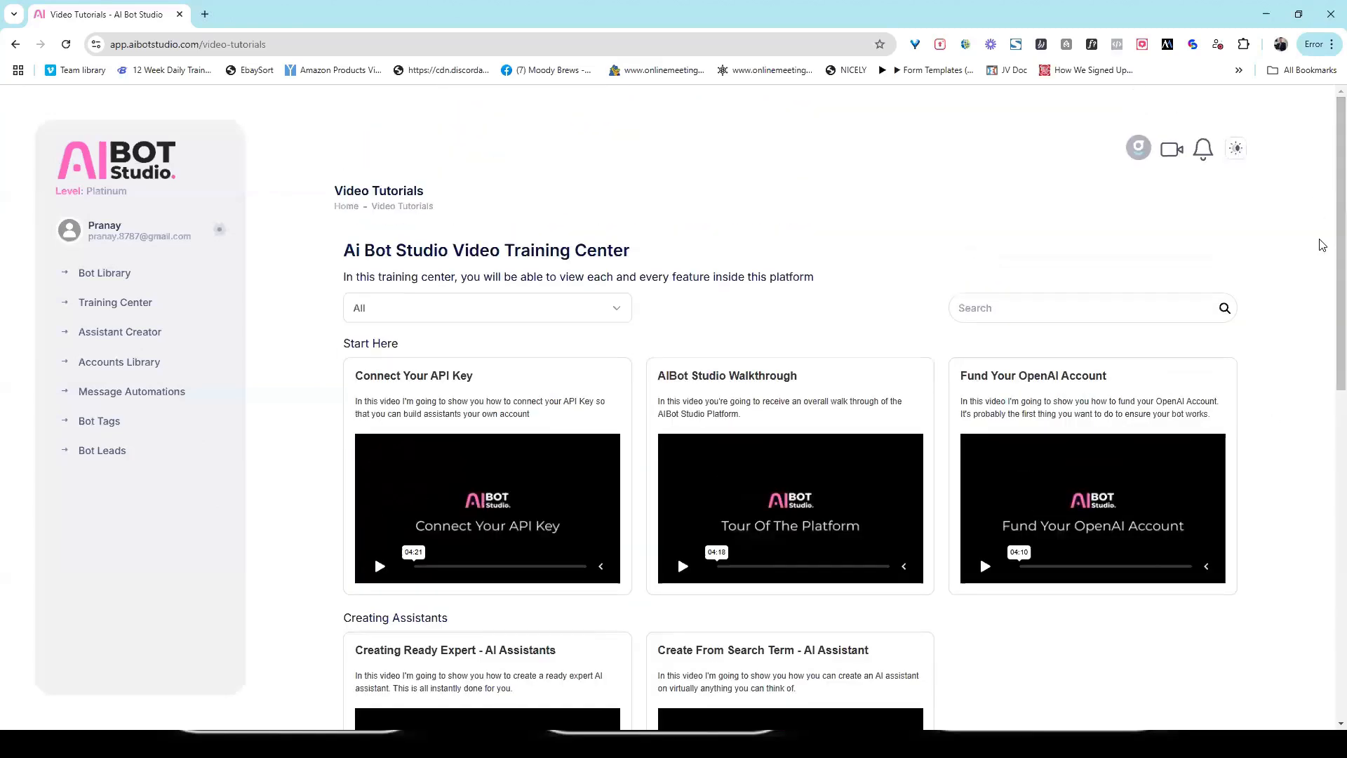
Step: Open the updates page and look over its welcome video, quick start, community and support sections
left_click(1200, 155)
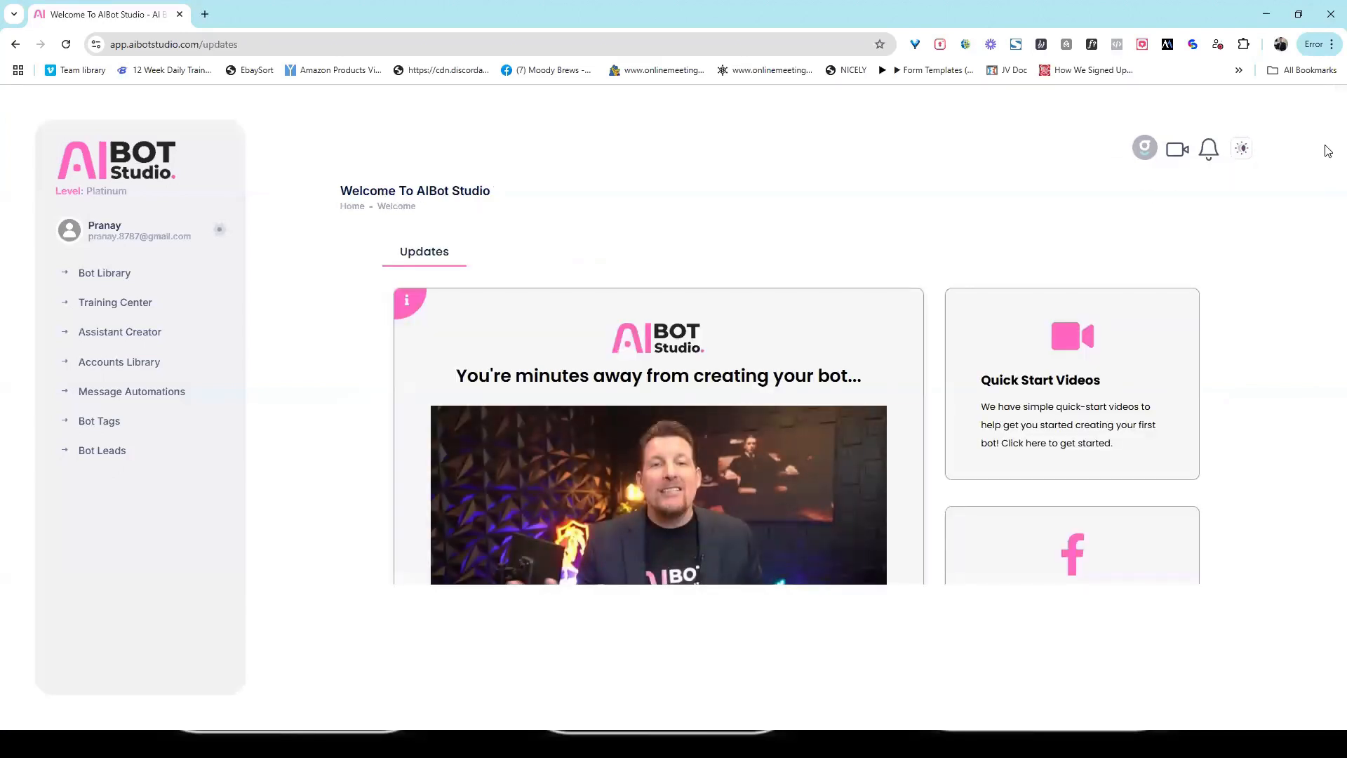
scroll(1328, 209, "down", 5)
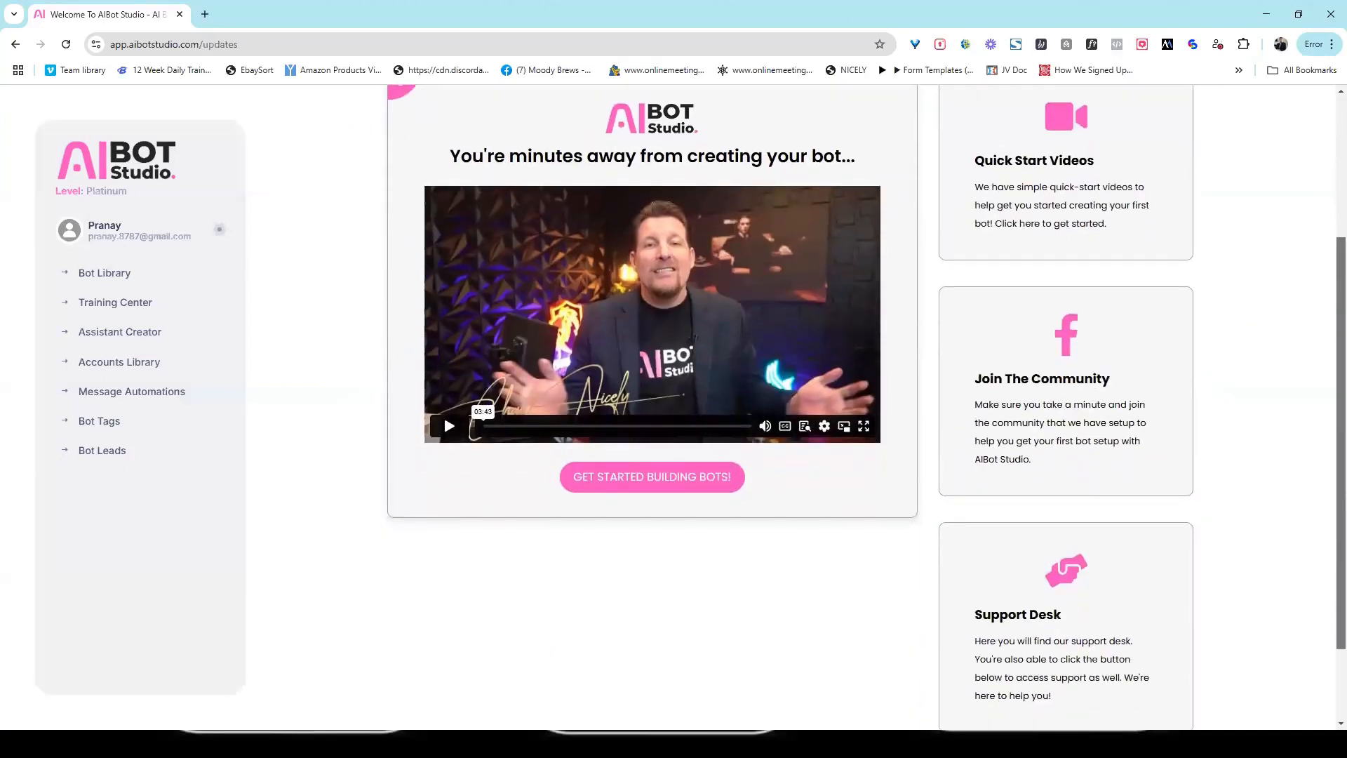
scroll(1328, 209, "up", 2)
scroll(1327, 209, "down", 1)
scroll(1328, 208, "up", 3)
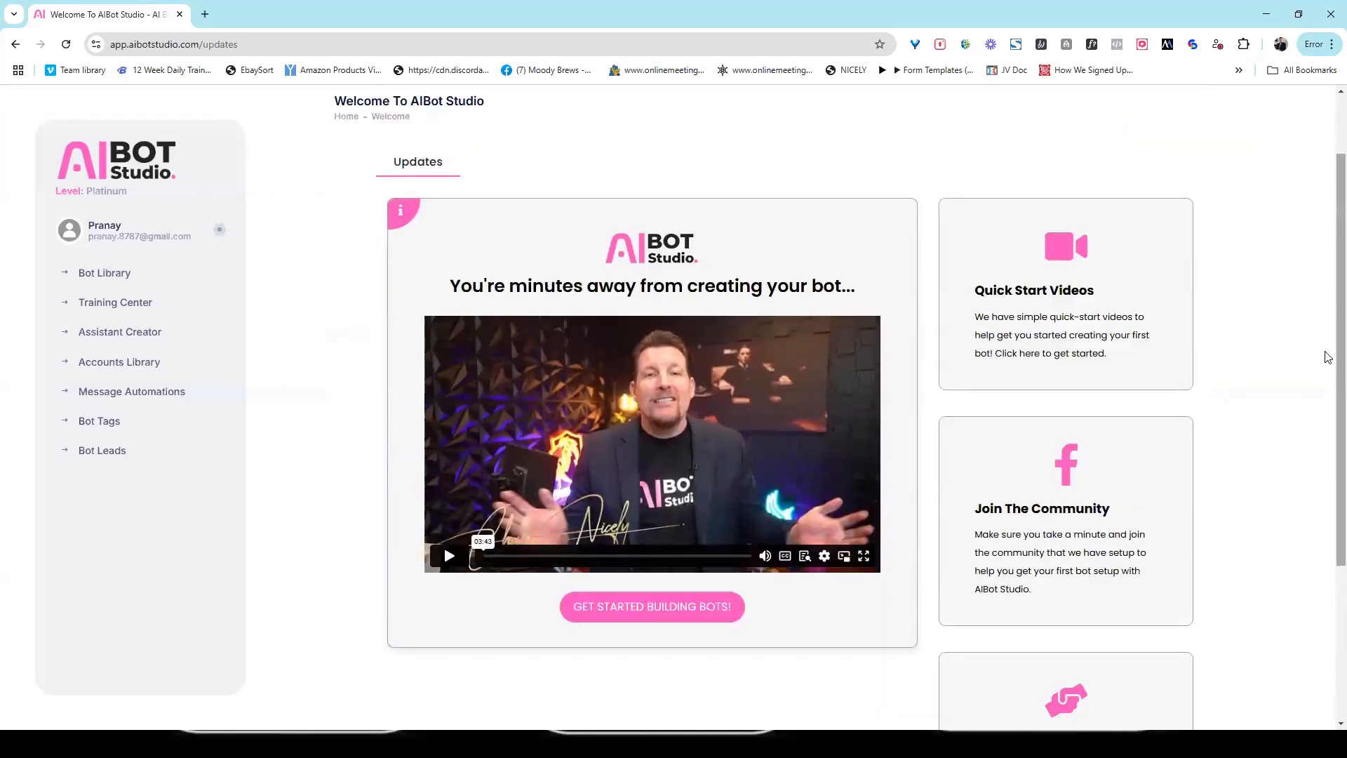
scroll(1325, 281, "down", 3)
scroll(1326, 271, "up", 3)
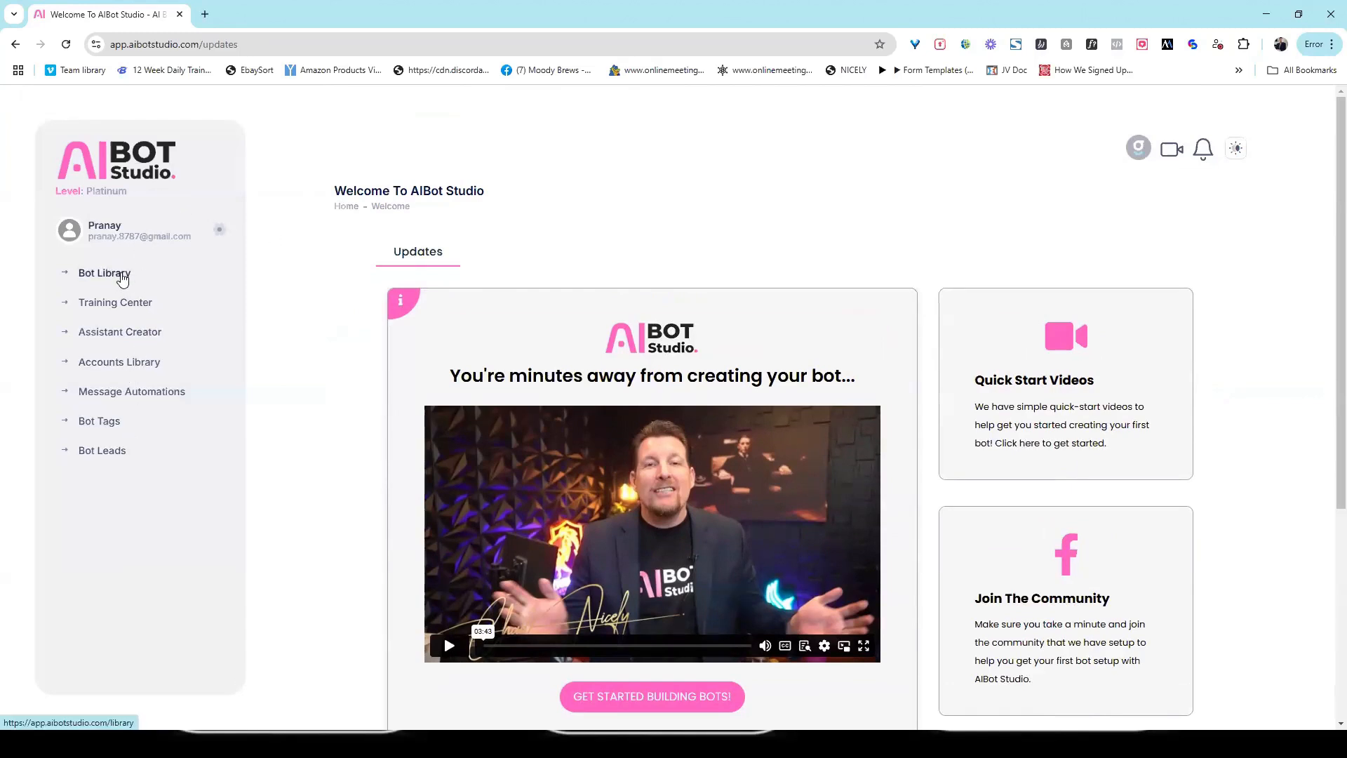
Step: Return to the bot library and view the account menu options
left_click(122, 279)
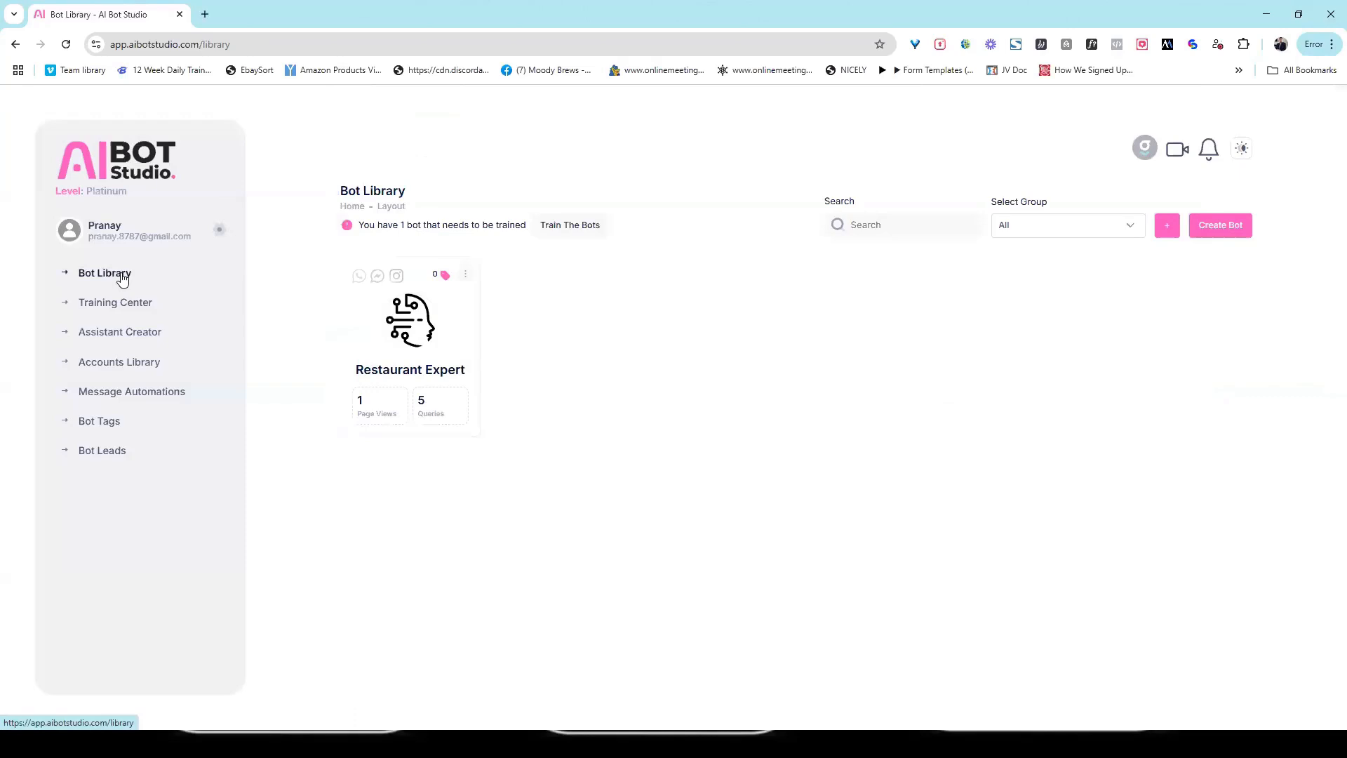
left_click(221, 231)
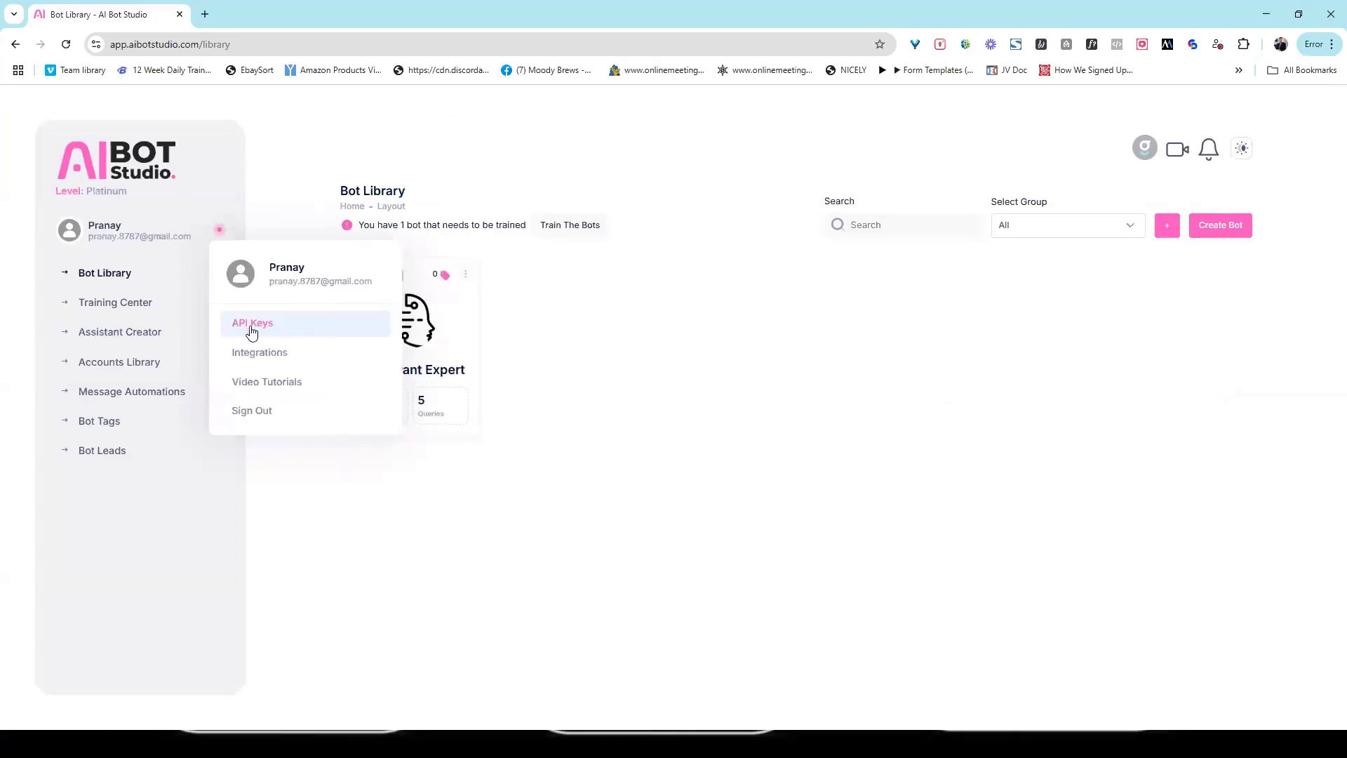
left_click(632, 395)
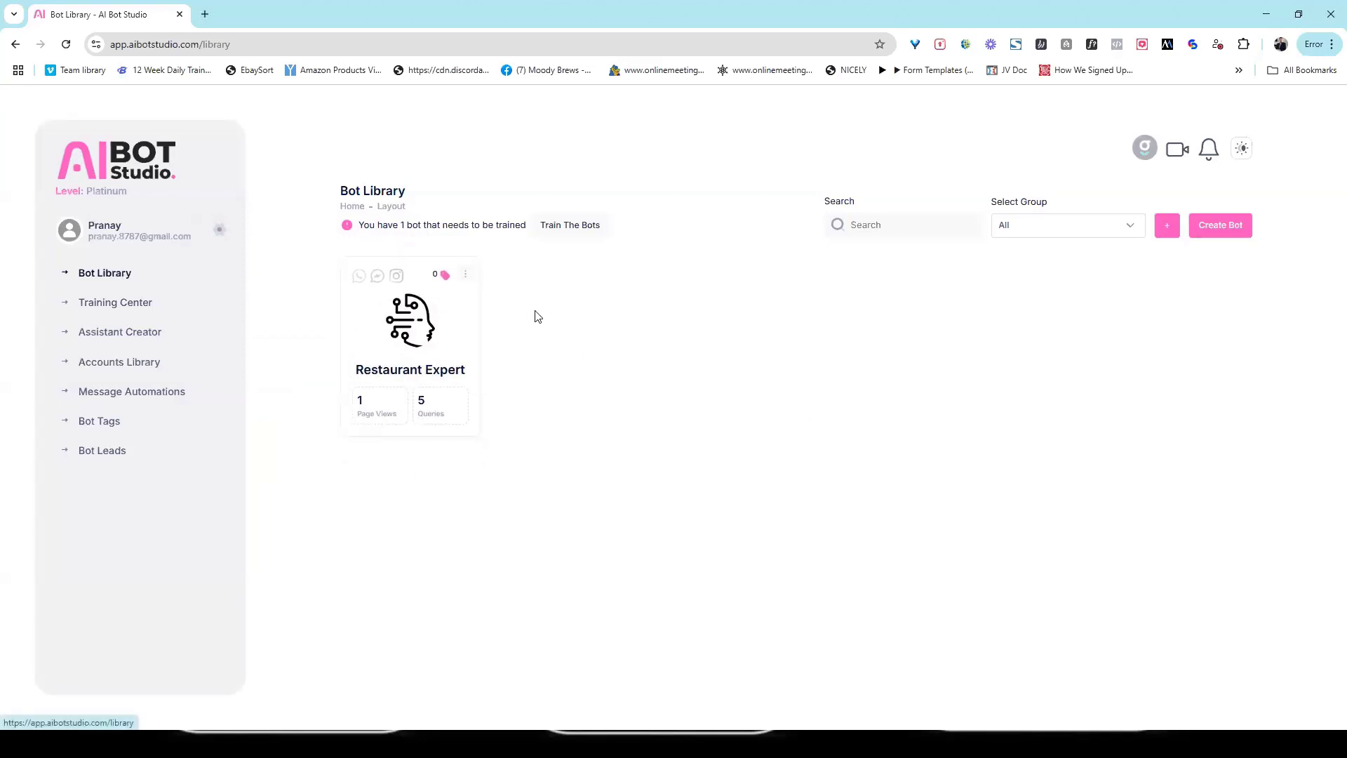
Step: Create a new chatbot with "Coffee Lover Bot" as both its name and its description
left_click(1222, 234)
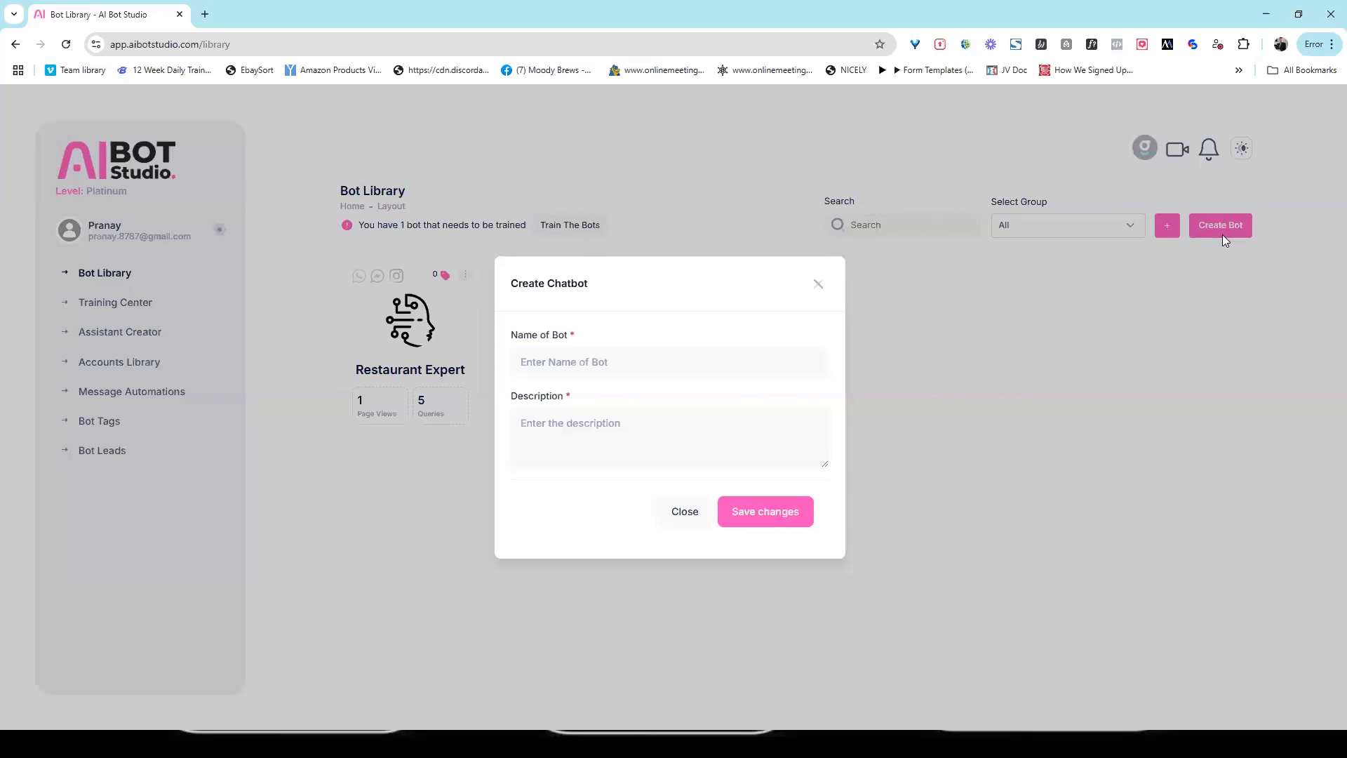
left_click(603, 366)
type("Coffee Lover")
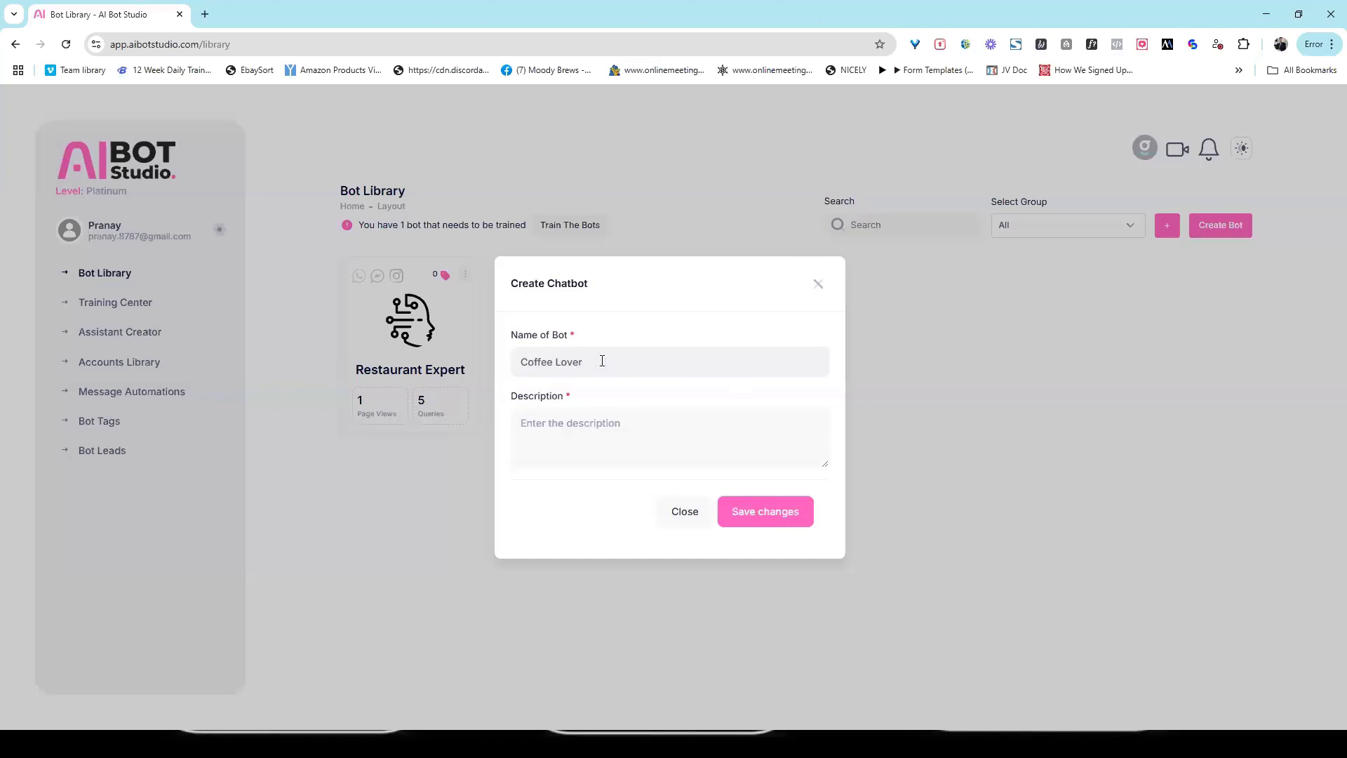
mouse_move(586, 363)
left_mouse_down()
mouse_move(573, 362)
mouse_move(591, 364)
left_mouse_up()
left_click_drag(613, 361, 499, 400)
key("ctrl+c")
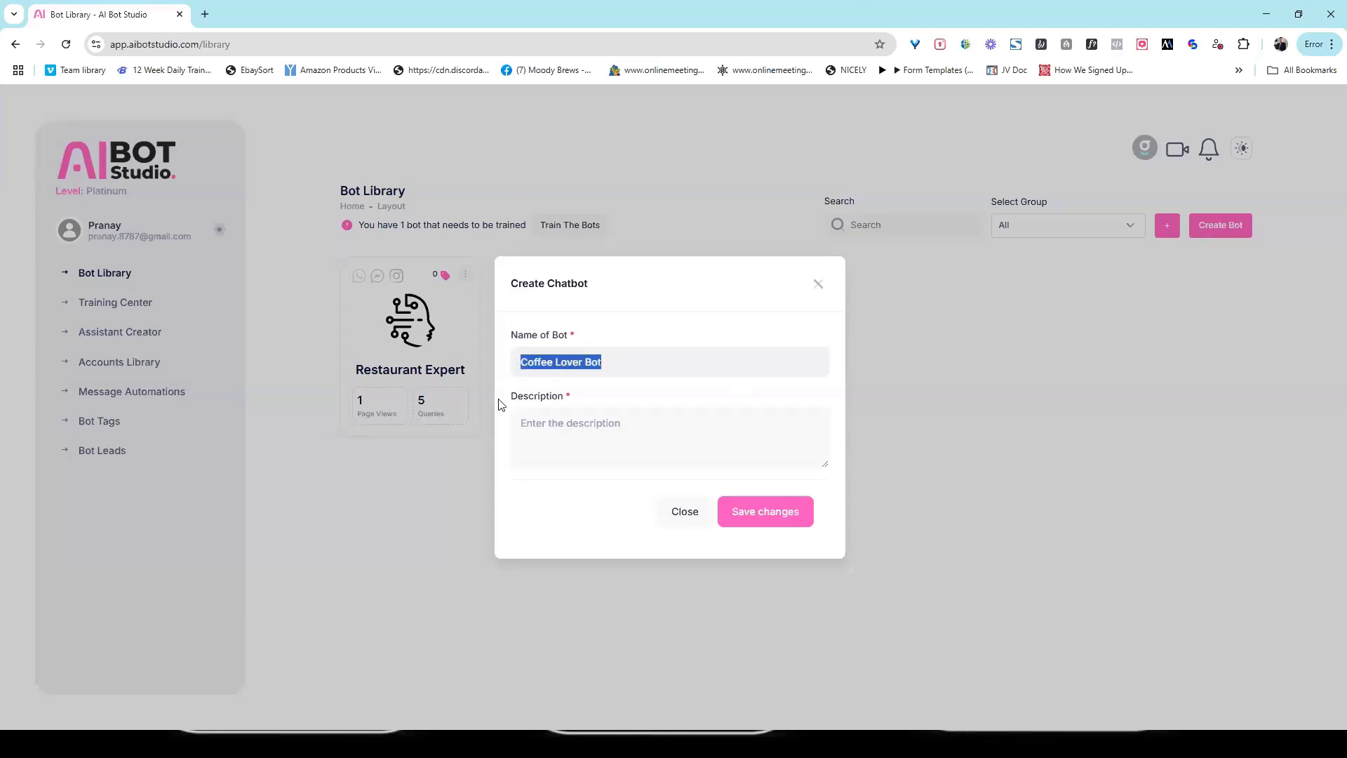
left_click(550, 419)
key("ctrl+v")
left_click(764, 512)
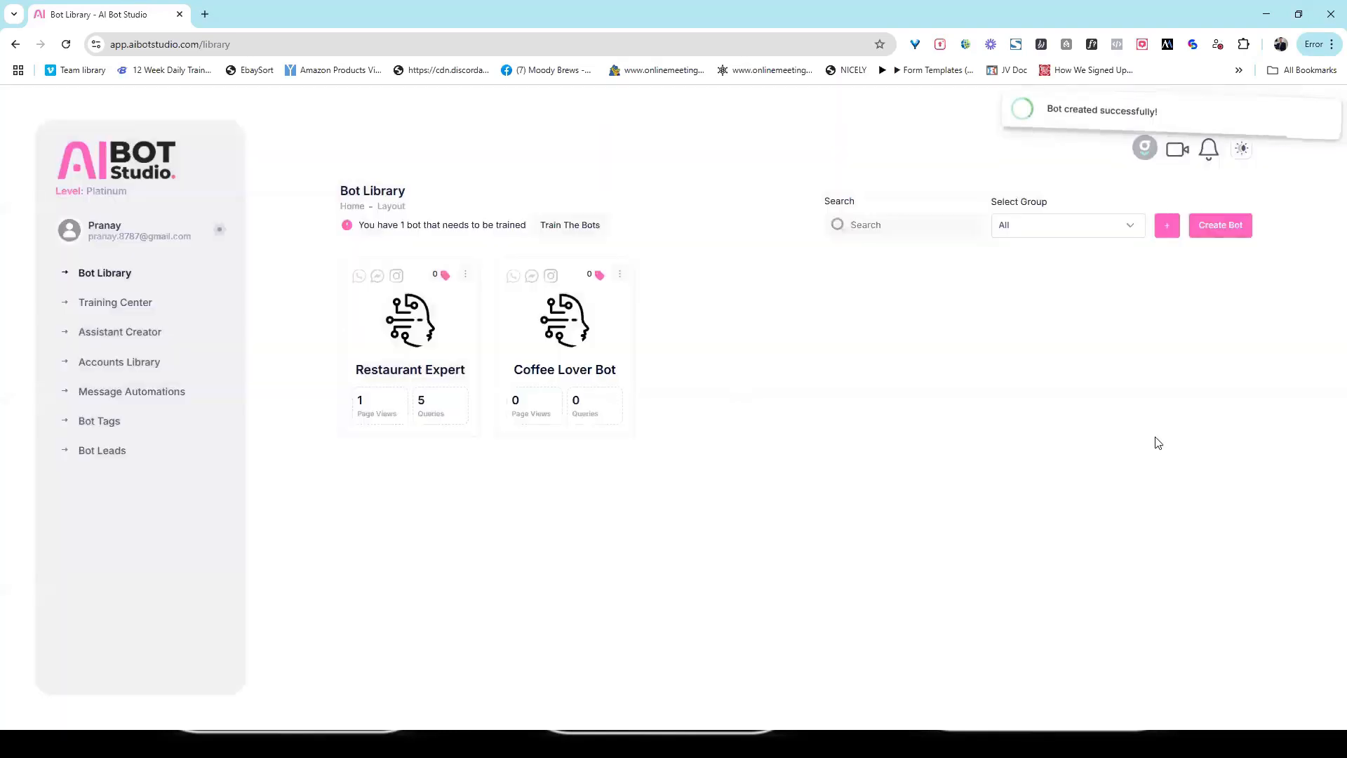
Step: Open the Coffee Lover Bot for editing and look over its main setup fields
left_click(624, 272)
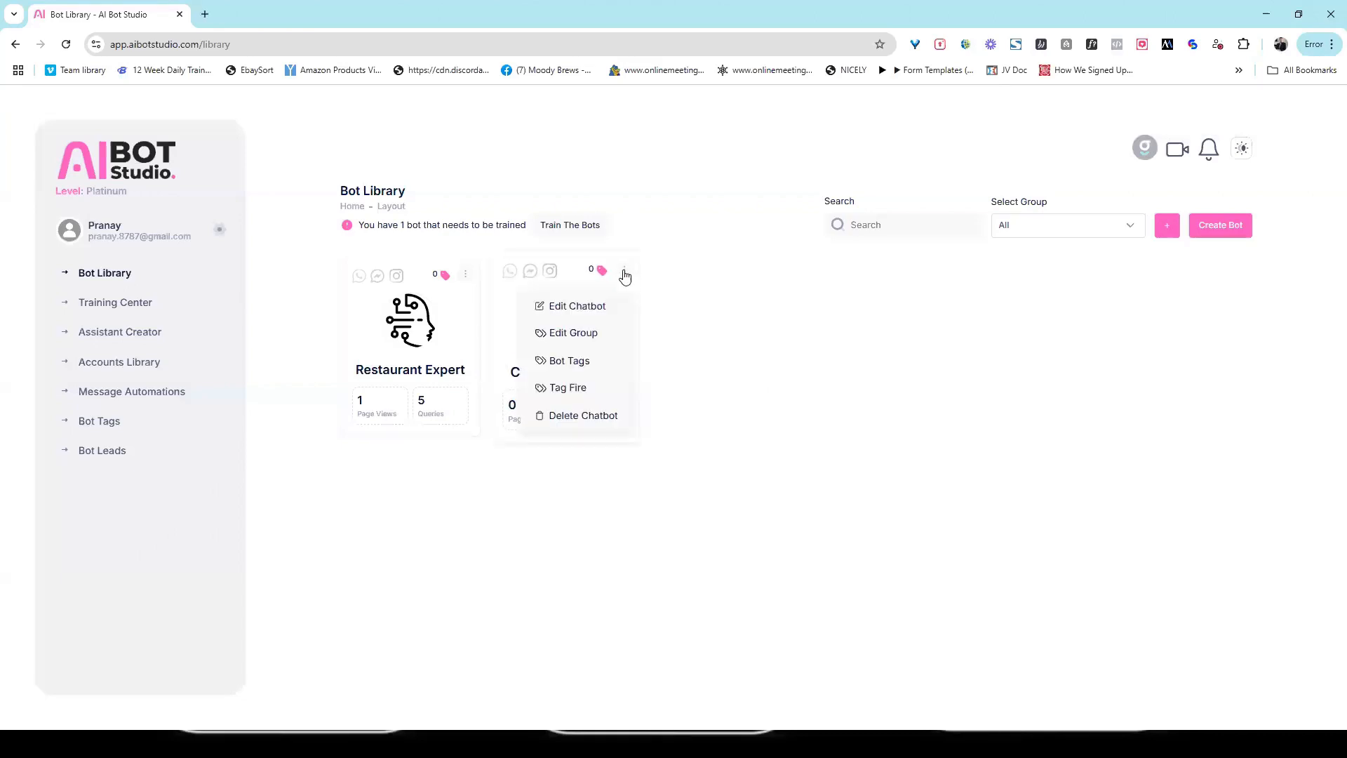
left_click(603, 314)
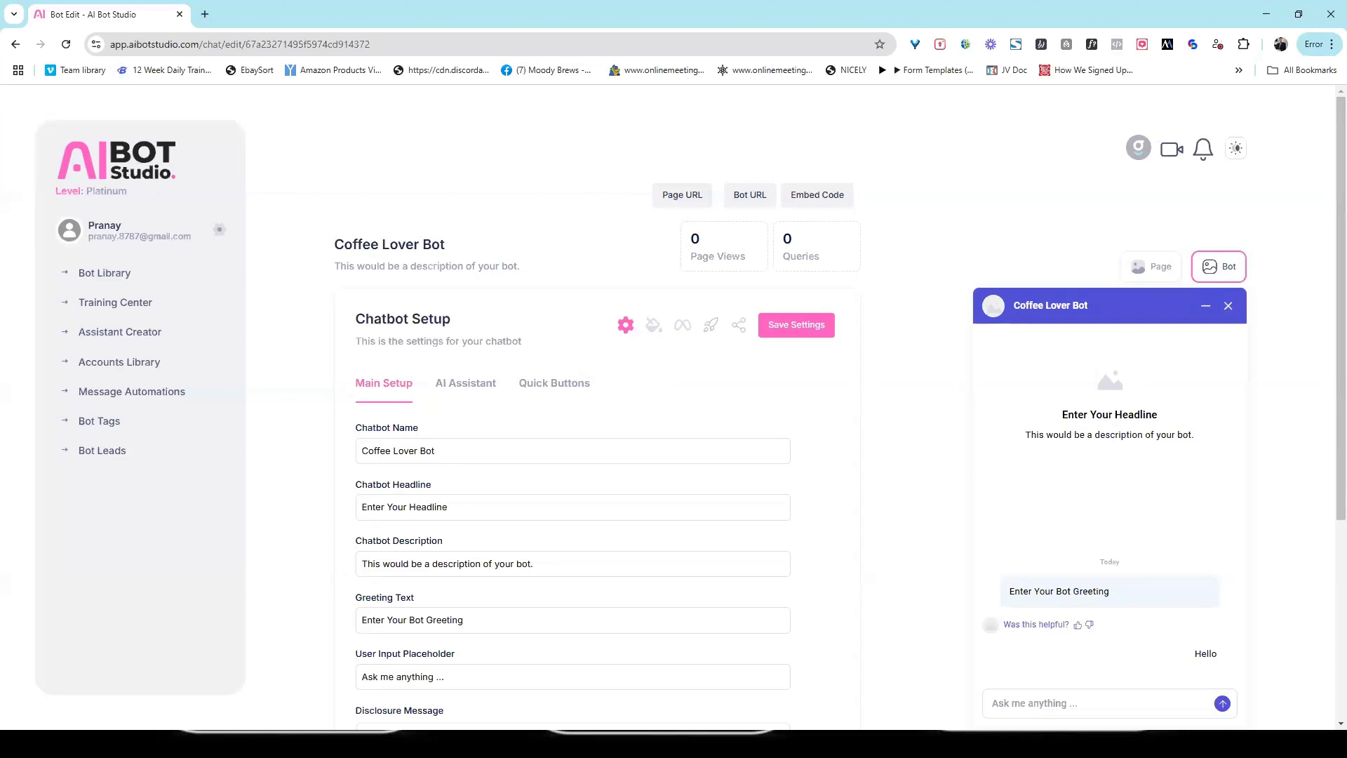
scroll(1327, 280, "down", 1)
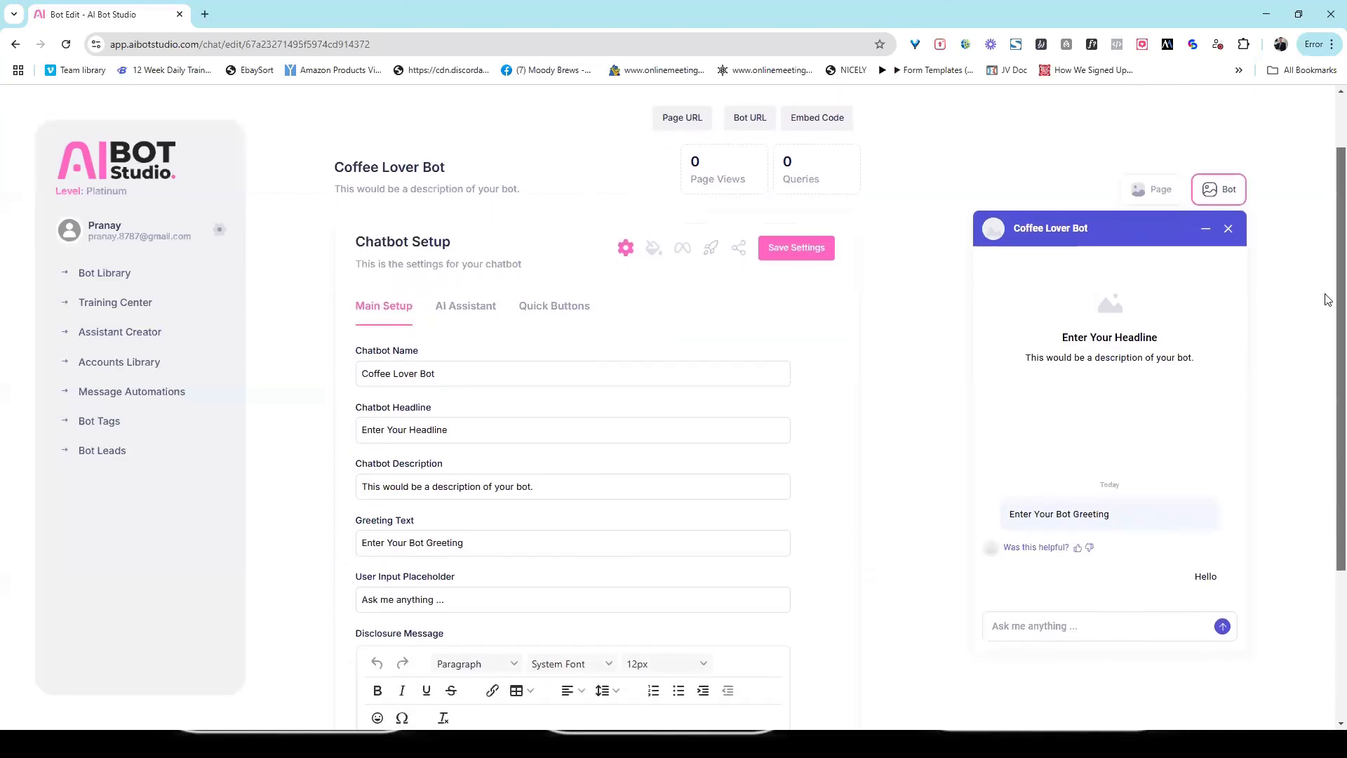
scroll(1328, 300, "down", 1)
scroll(1327, 280, "up", 2)
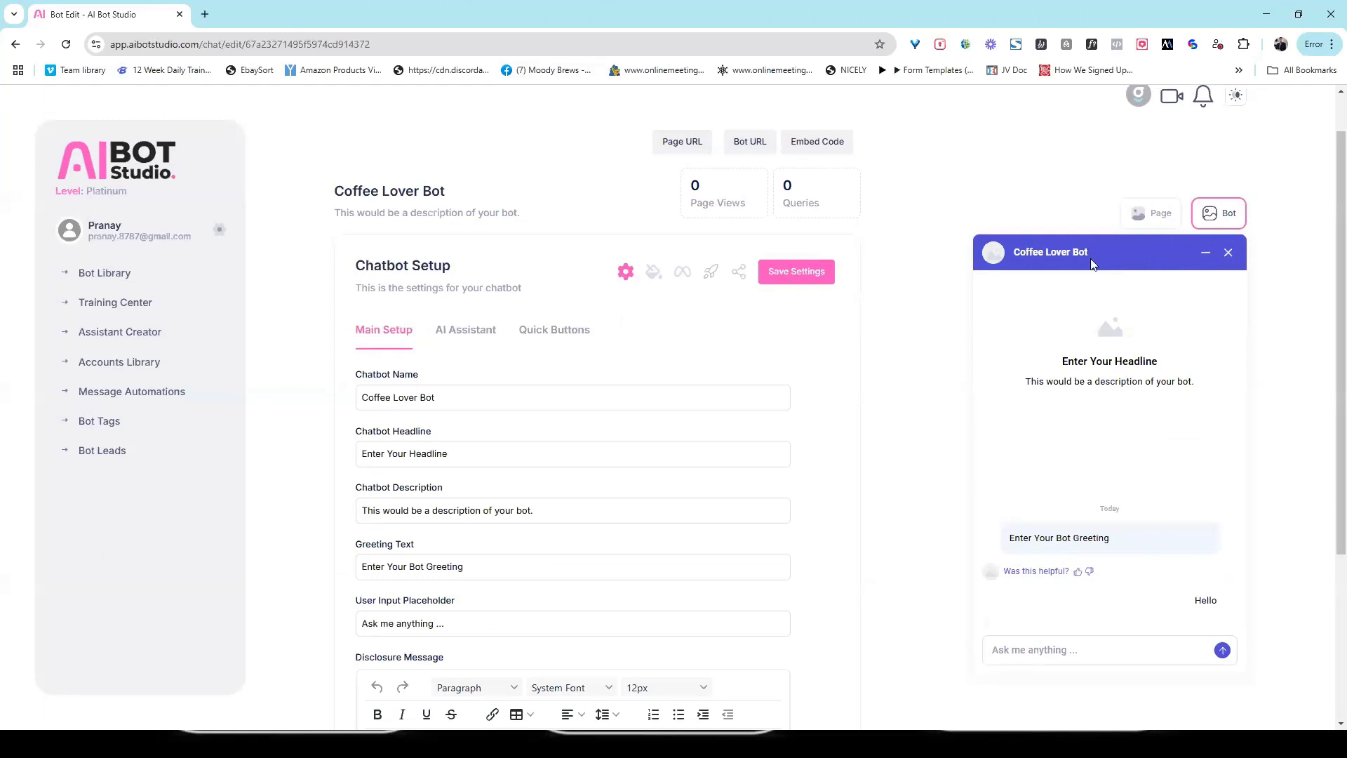
Step: Add a few test letters to the chatbot headline to check the live preview
left_click(466, 460)
type("sss")
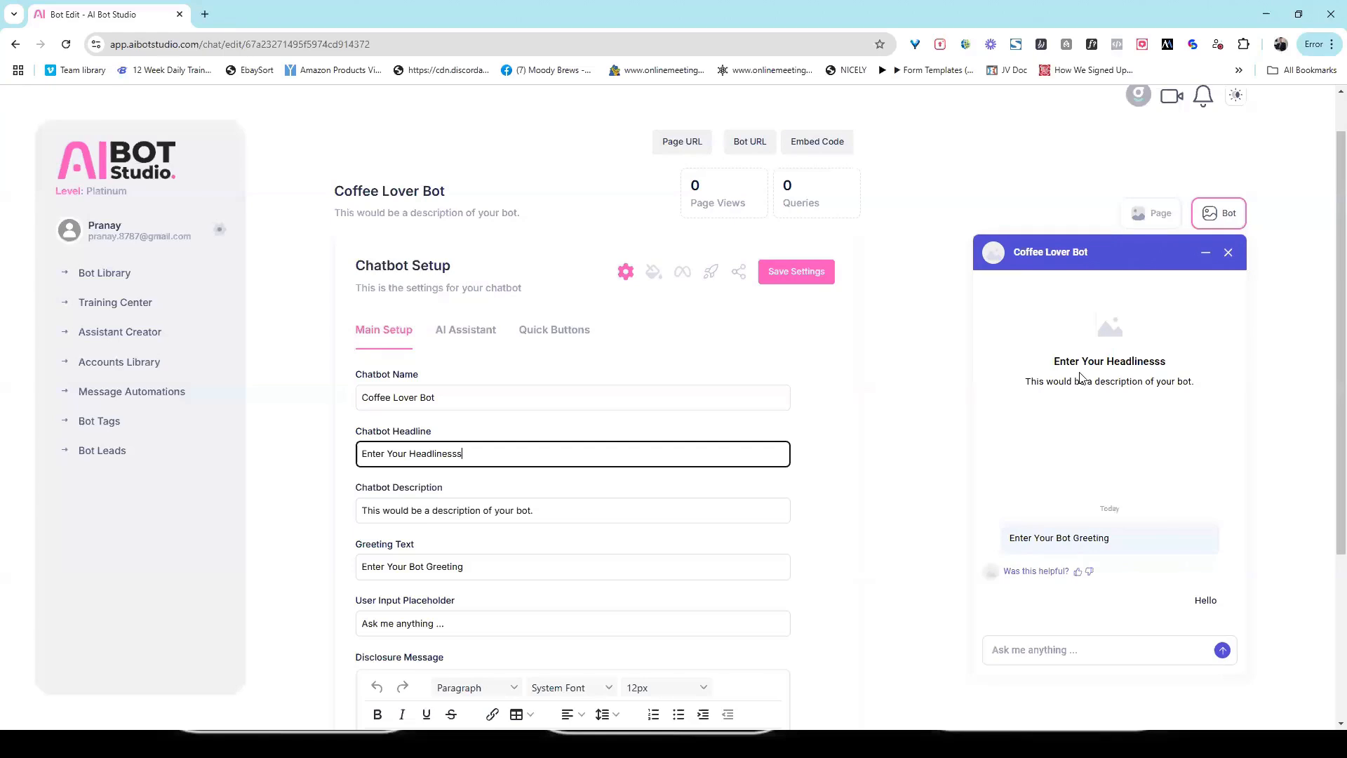
key("BackSpace")
key("BackSpace")
Step: Replace the chatbot headline with "The Best Coffee In Vegas!"
left_click_drag(470, 453, 231, 462)
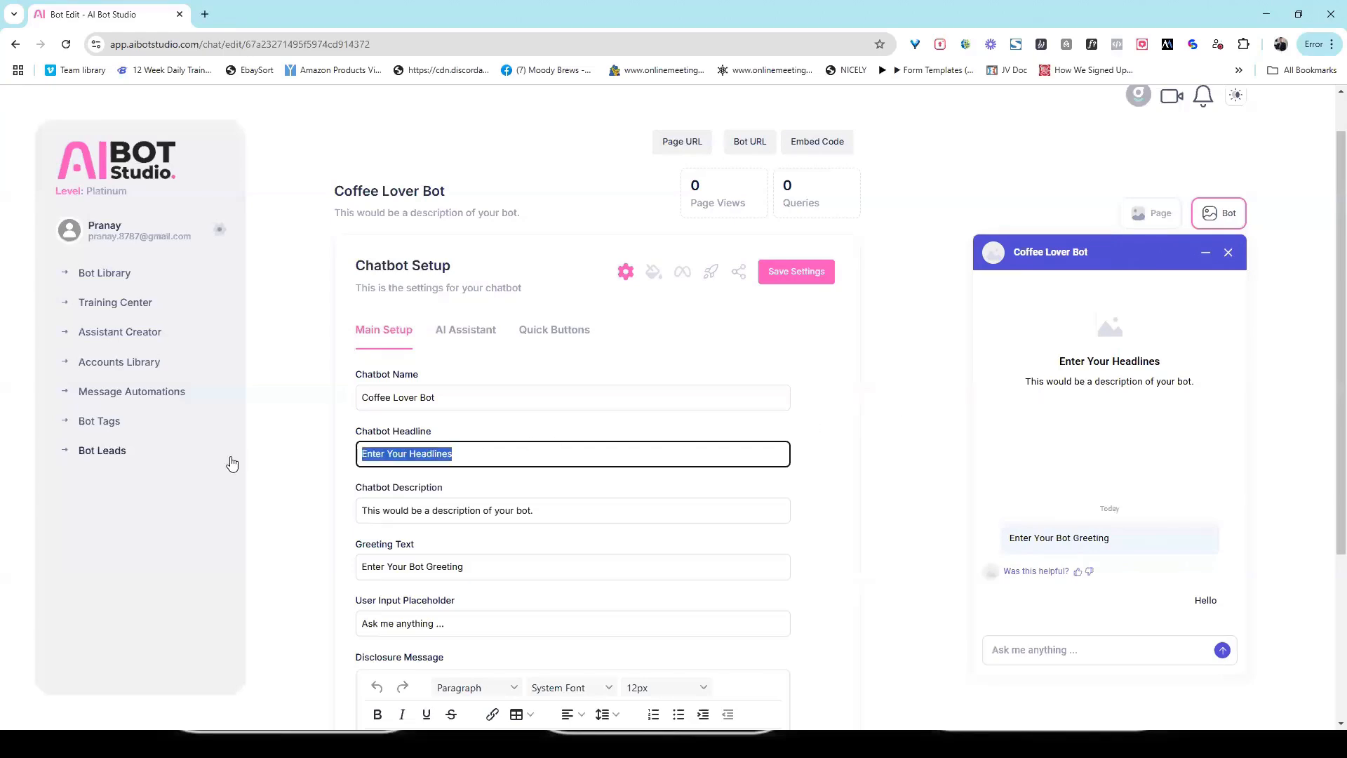
type("The Best")
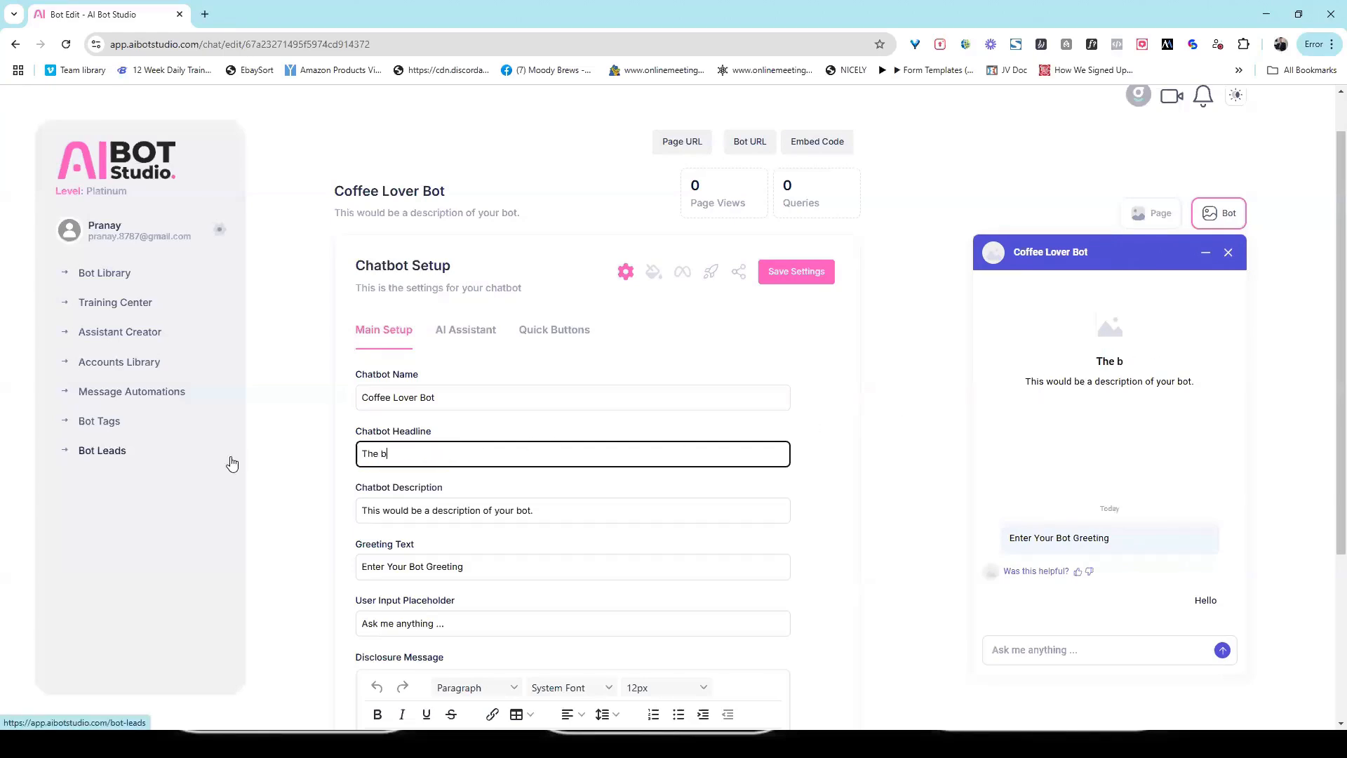
type(" Coffee IN")
key("BackSpace")
key("BackSpace")
type("n")
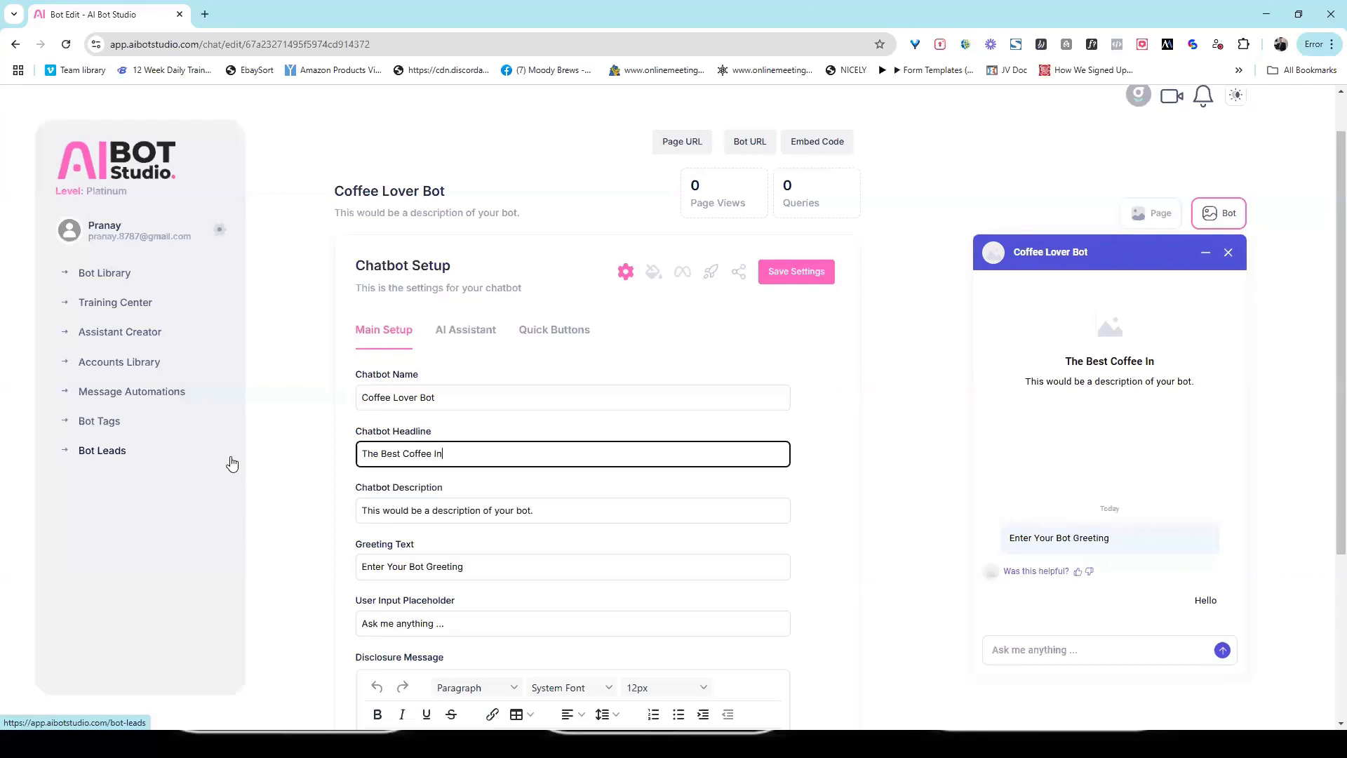
type(" Vegas!")
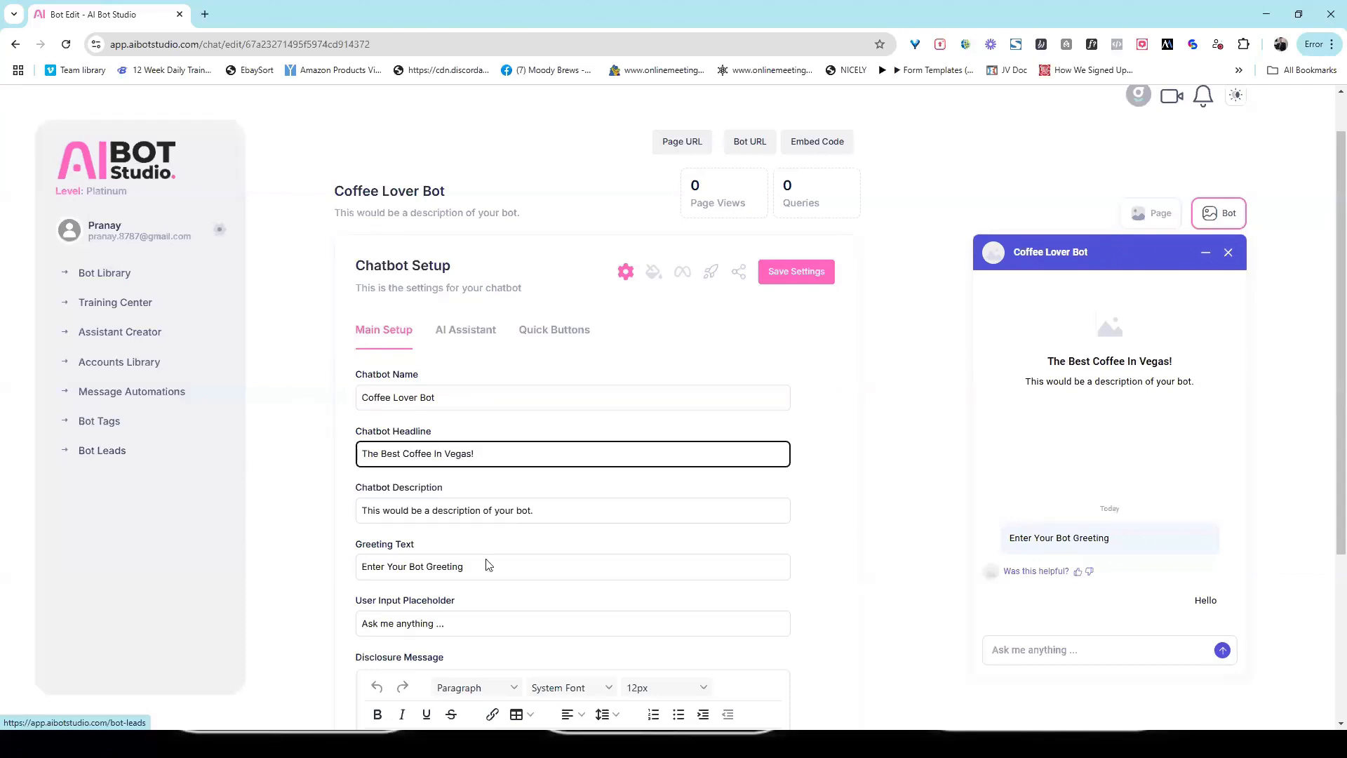
Step: Replace the chatbot description with "Your Digital Barista at your service"
left_click_drag(578, 506, 447, 510)
left_click_drag(176, 523, 175, 522)
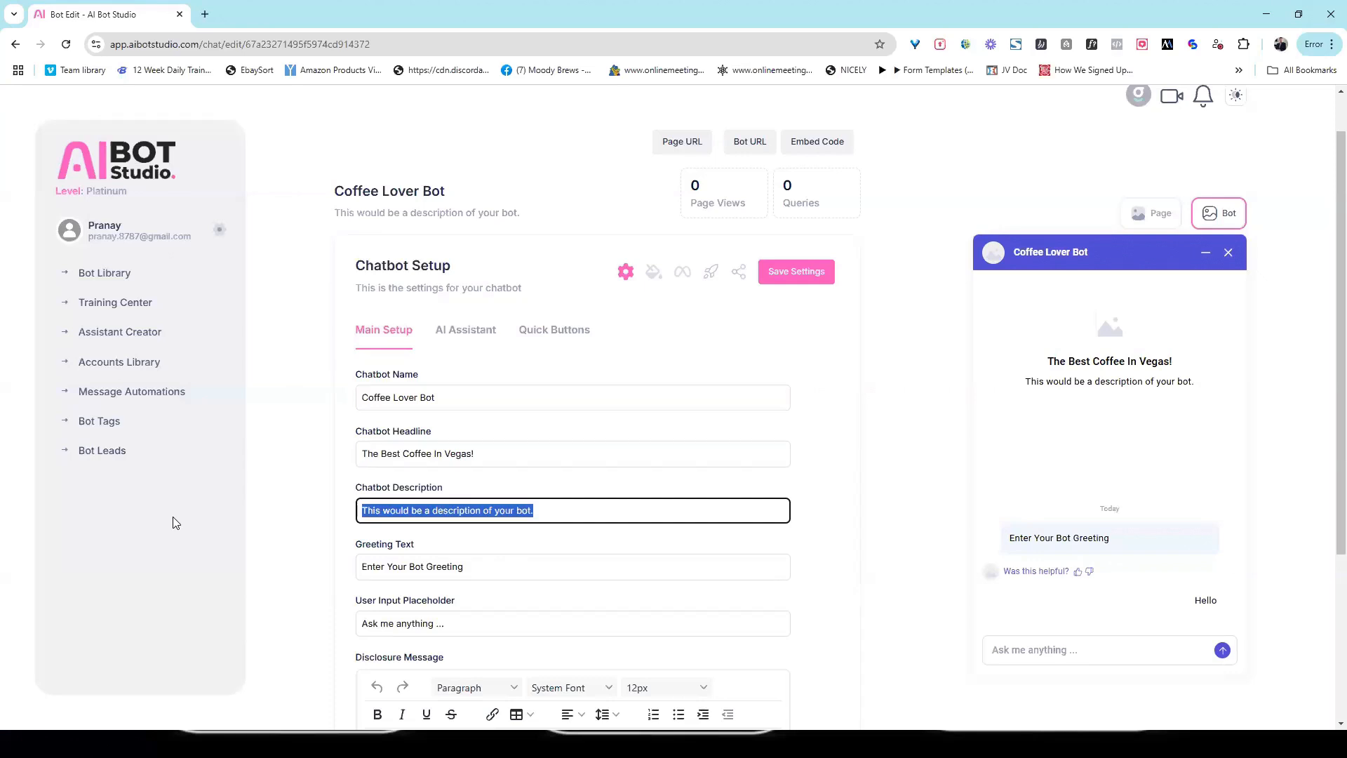
type("Your Digita")
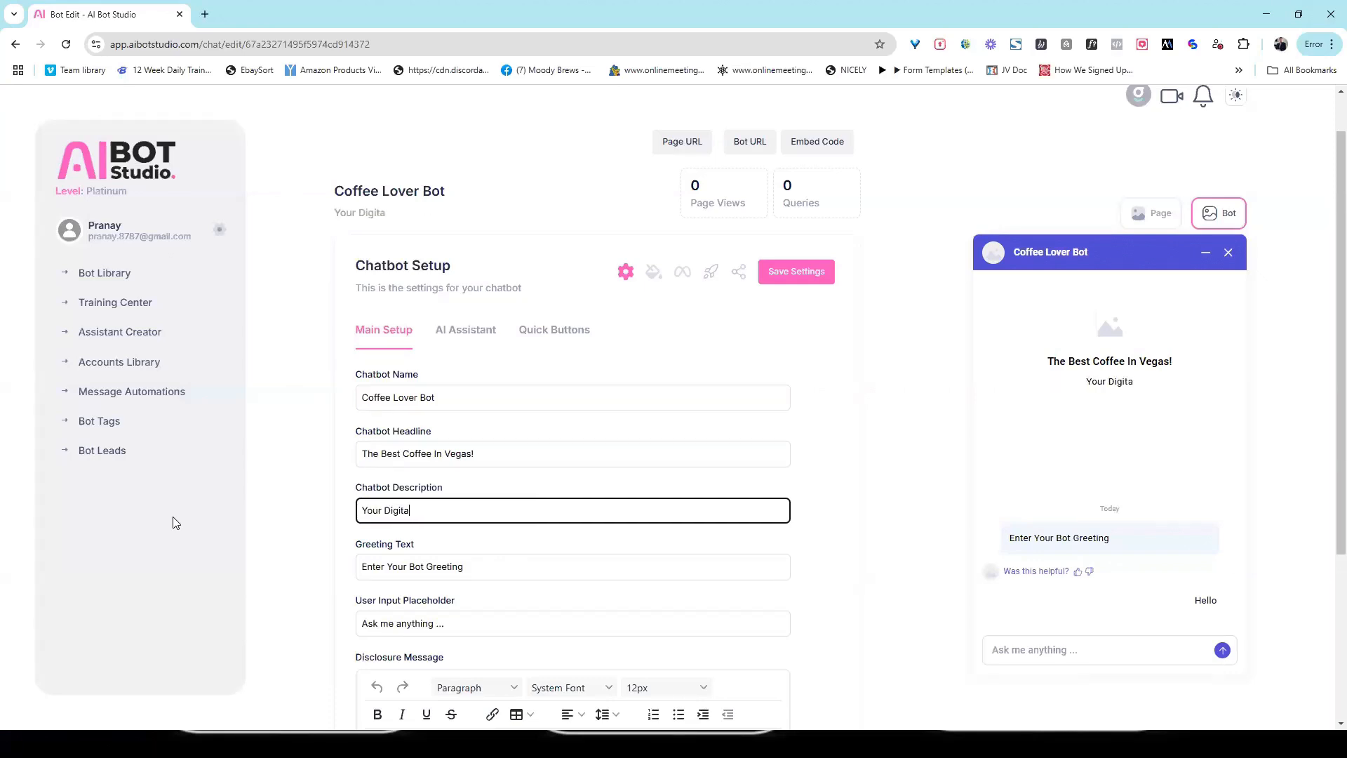
type("l Barist")
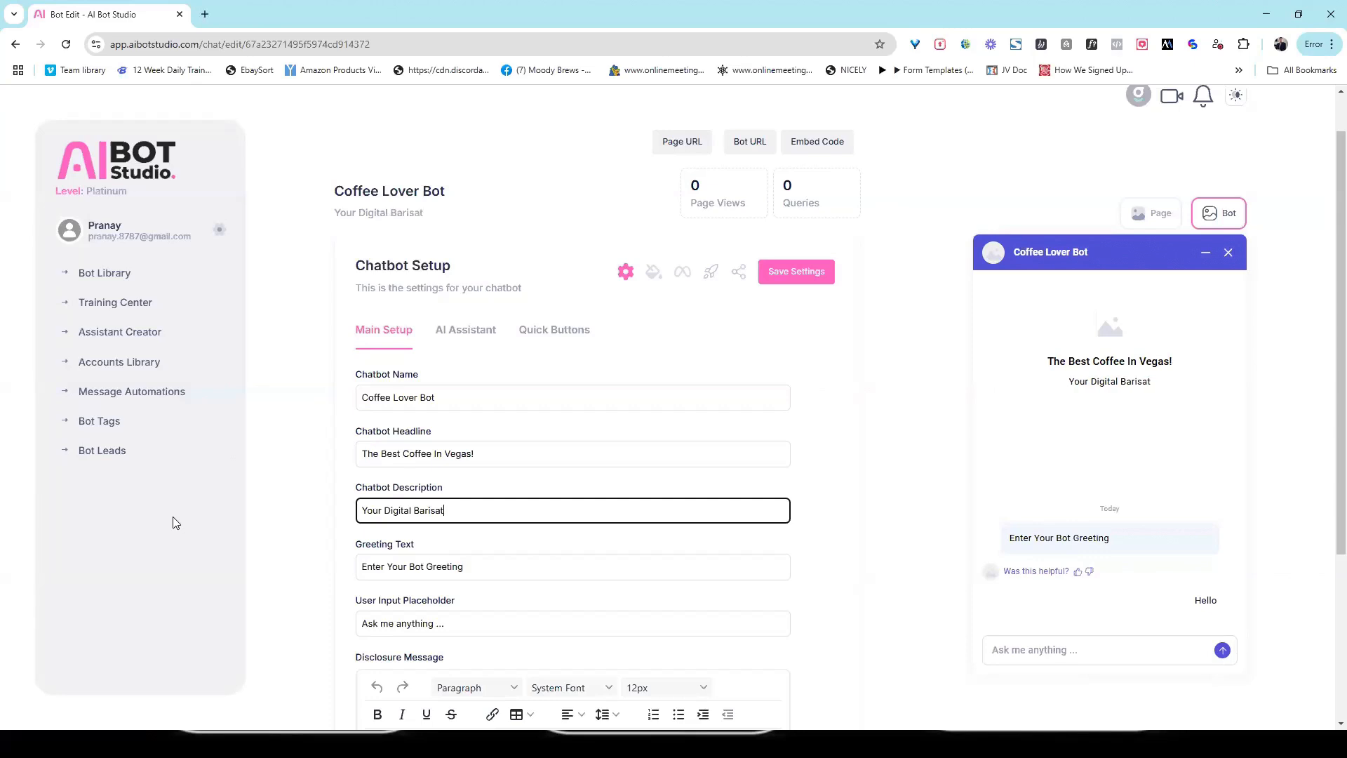
type("a at your ")
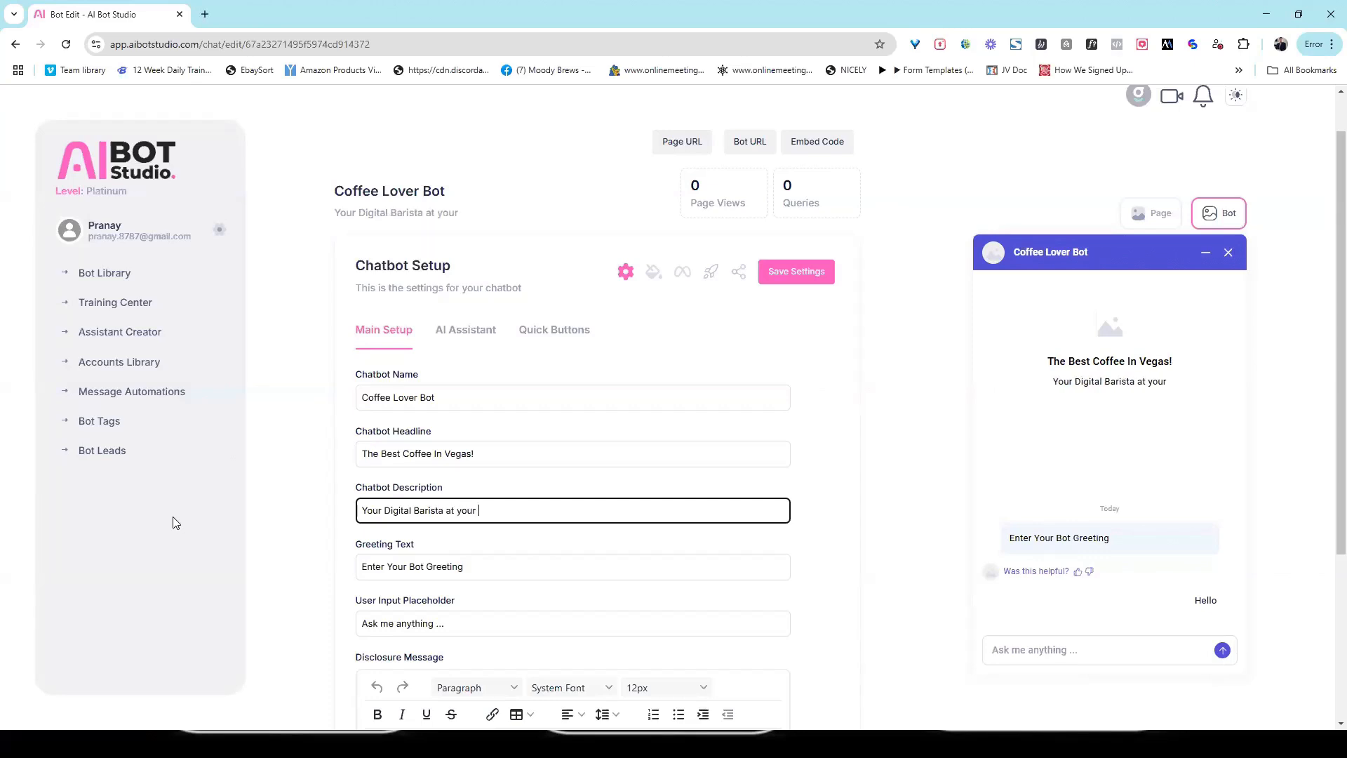
type("service")
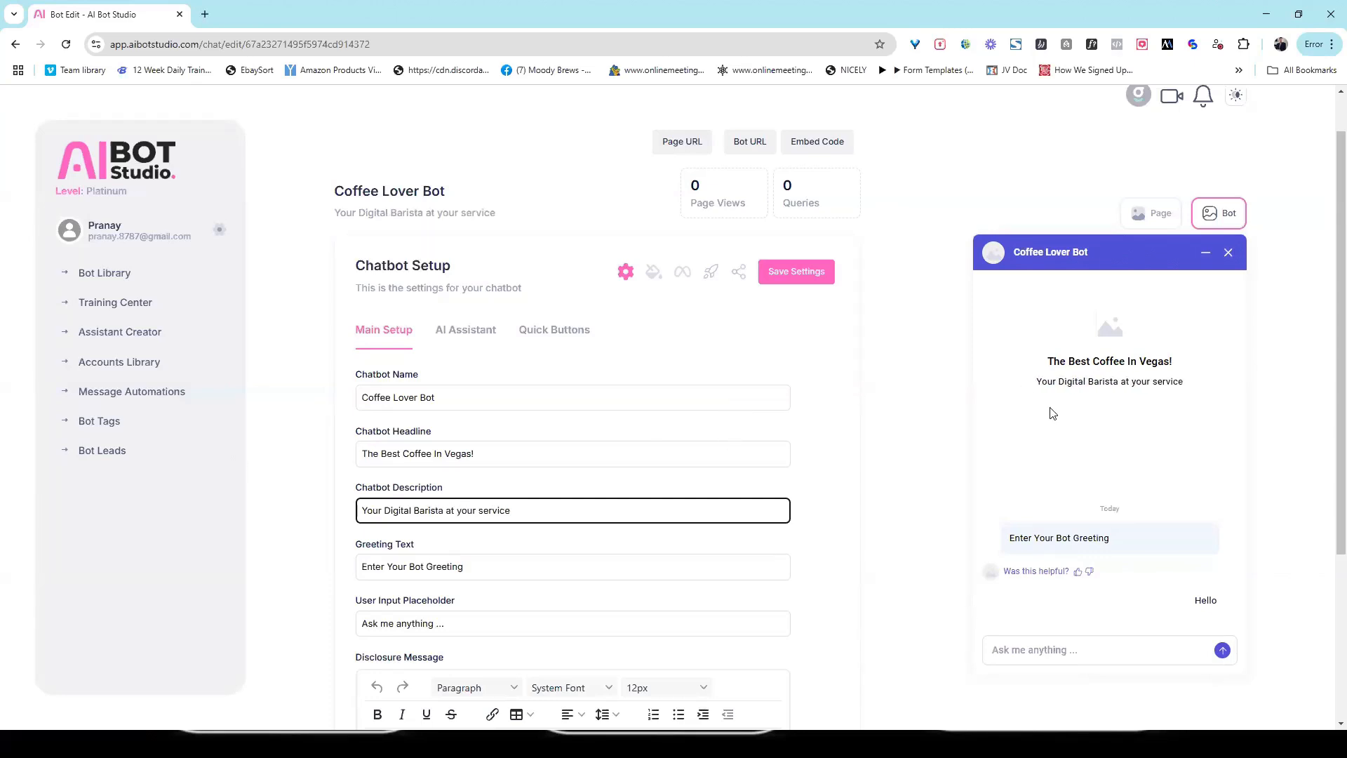
Step: Set the greeting text to "Hello there!" and save the chatbot settings
left_click_drag(465, 566, 261, 569)
type("Hell")
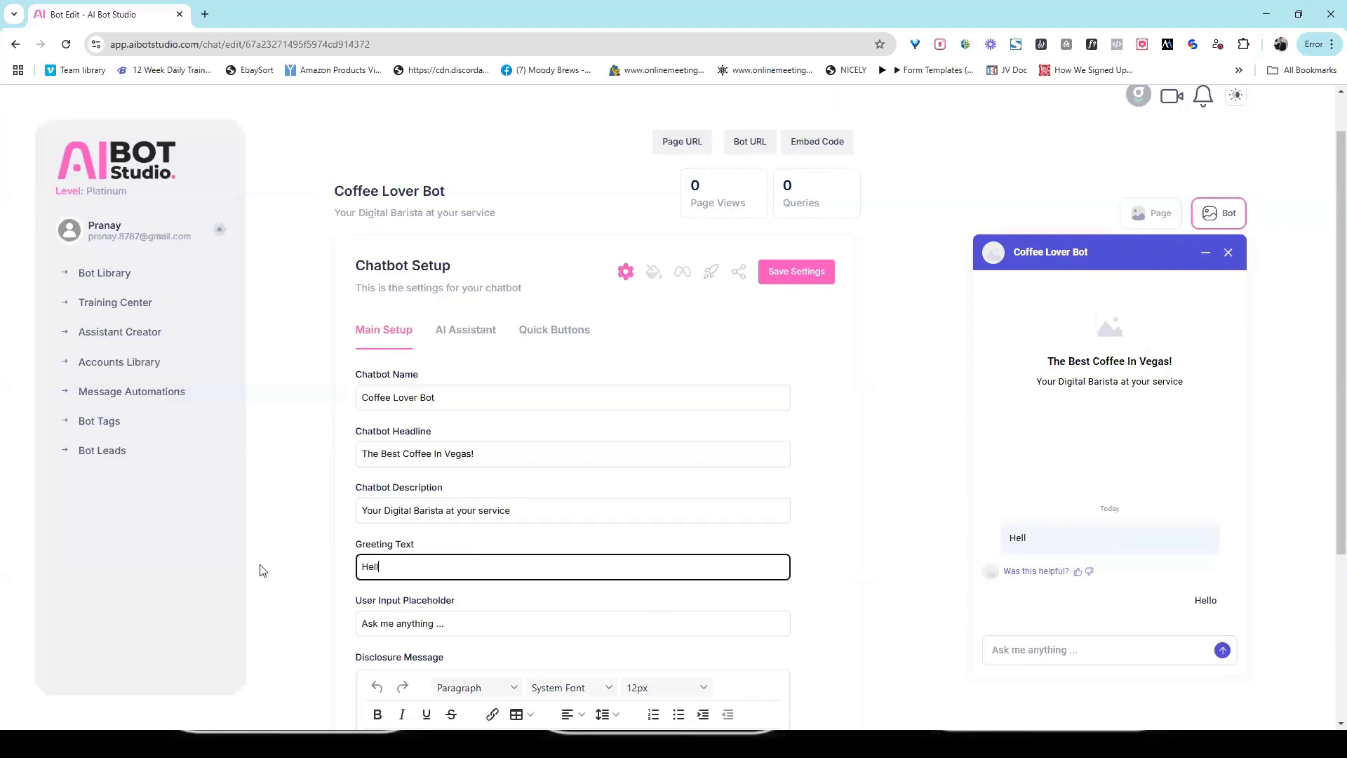
type("o there!")
scroll(1077, 544, "up", 1)
left_click(451, 645)
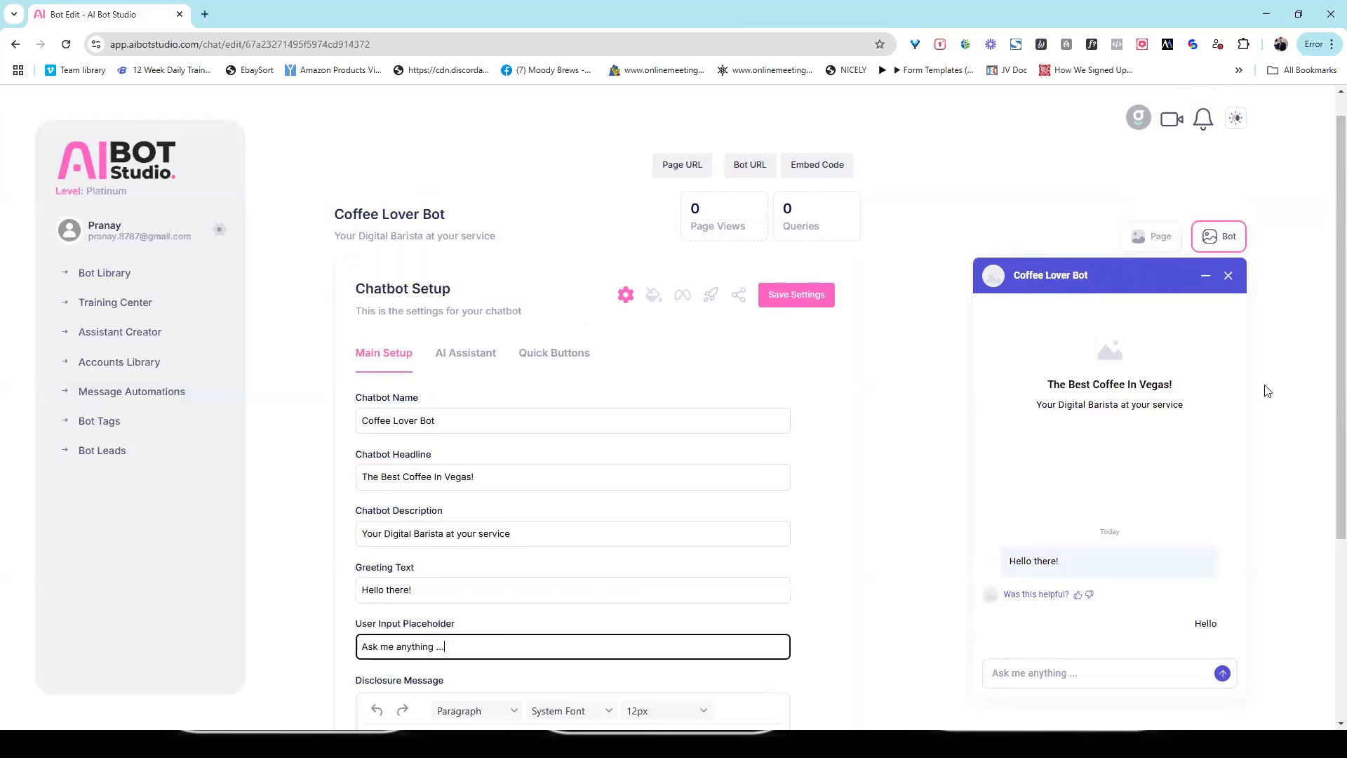
scroll(1328, 317, "up", 1)
left_click(806, 325)
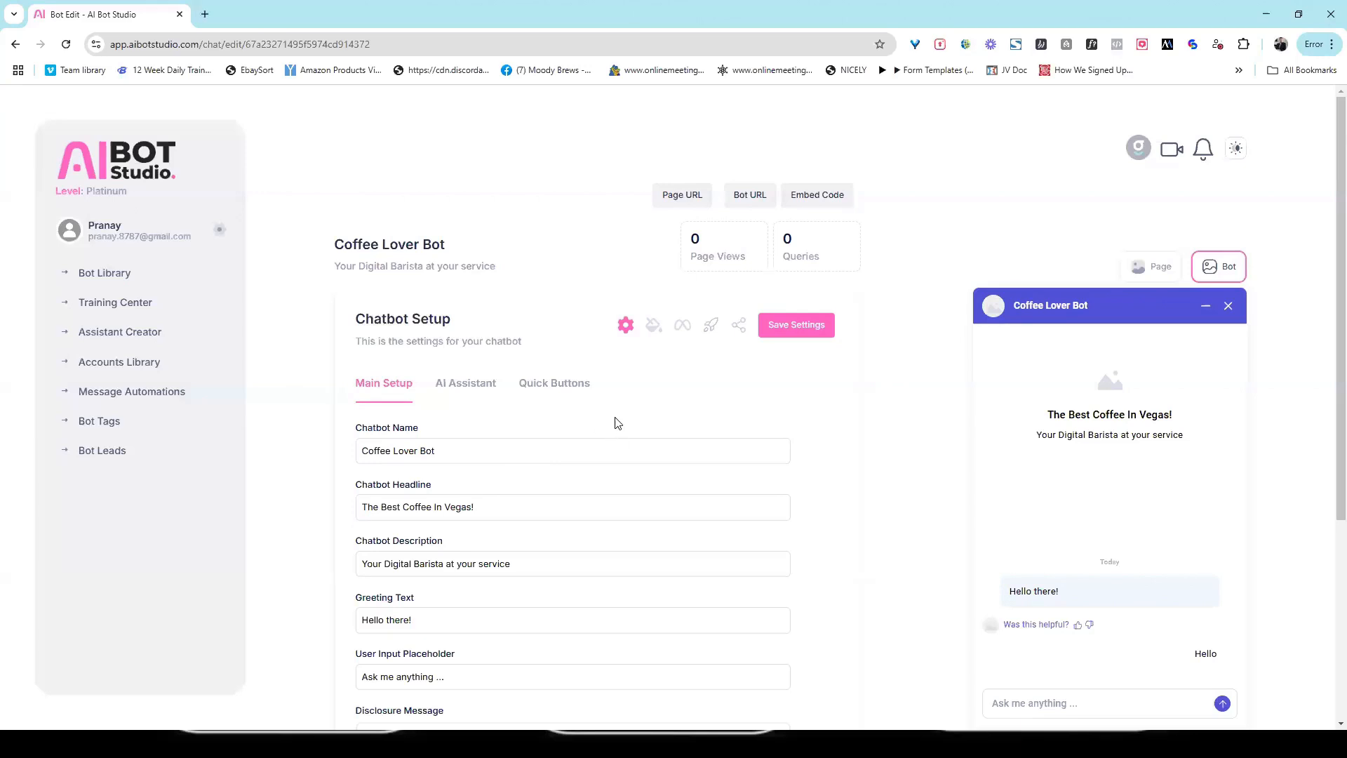
Step: Open the Assistant Creator, name the assistant "Coffee Expert" and choose Admin Account as its OpenAI account
left_click(149, 335)
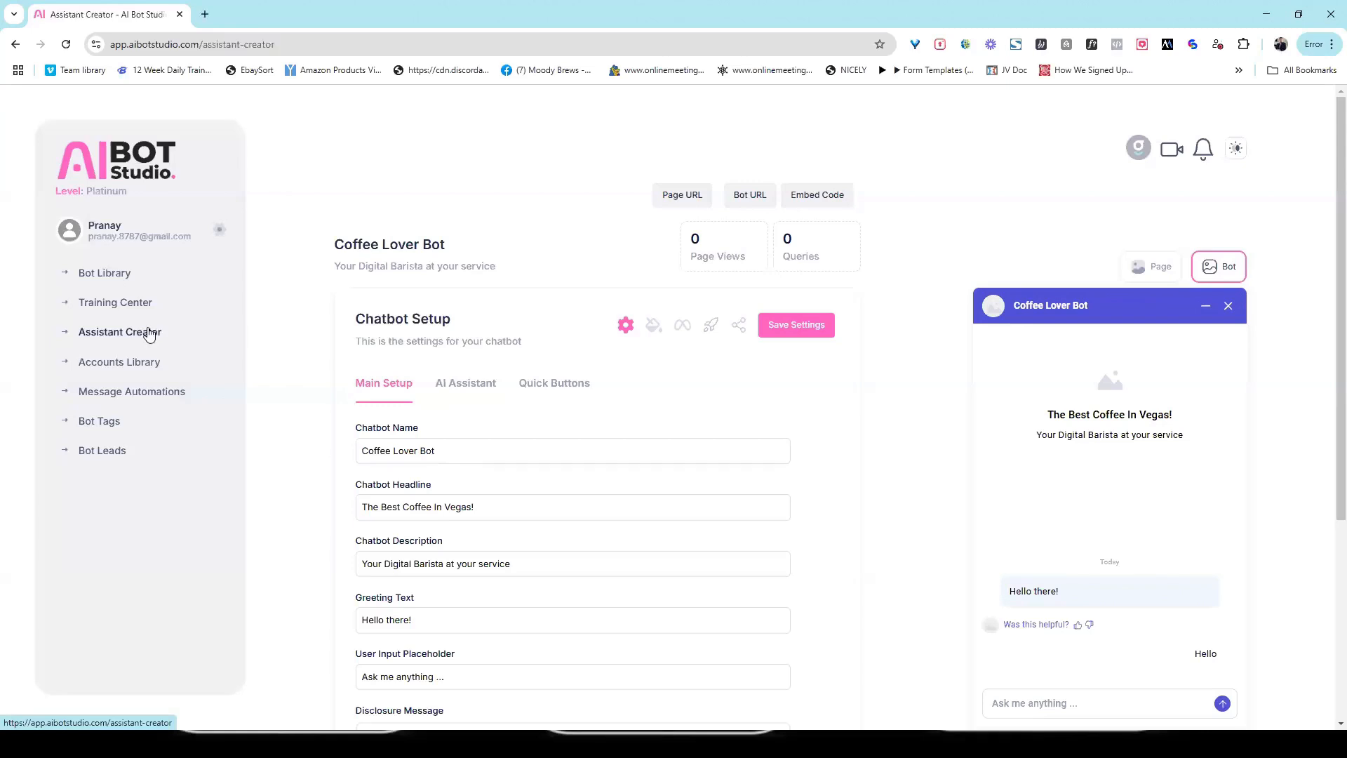
left_click(418, 338)
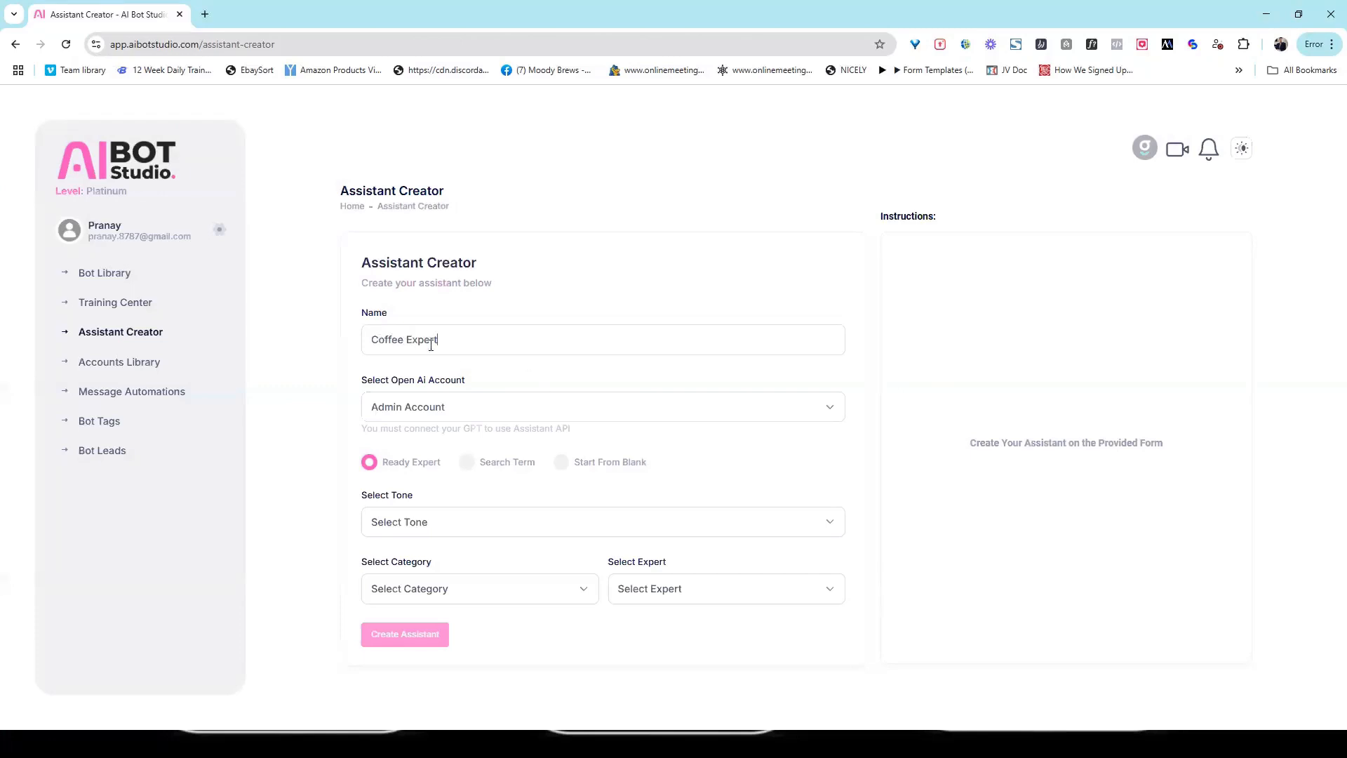
left_click(459, 414)
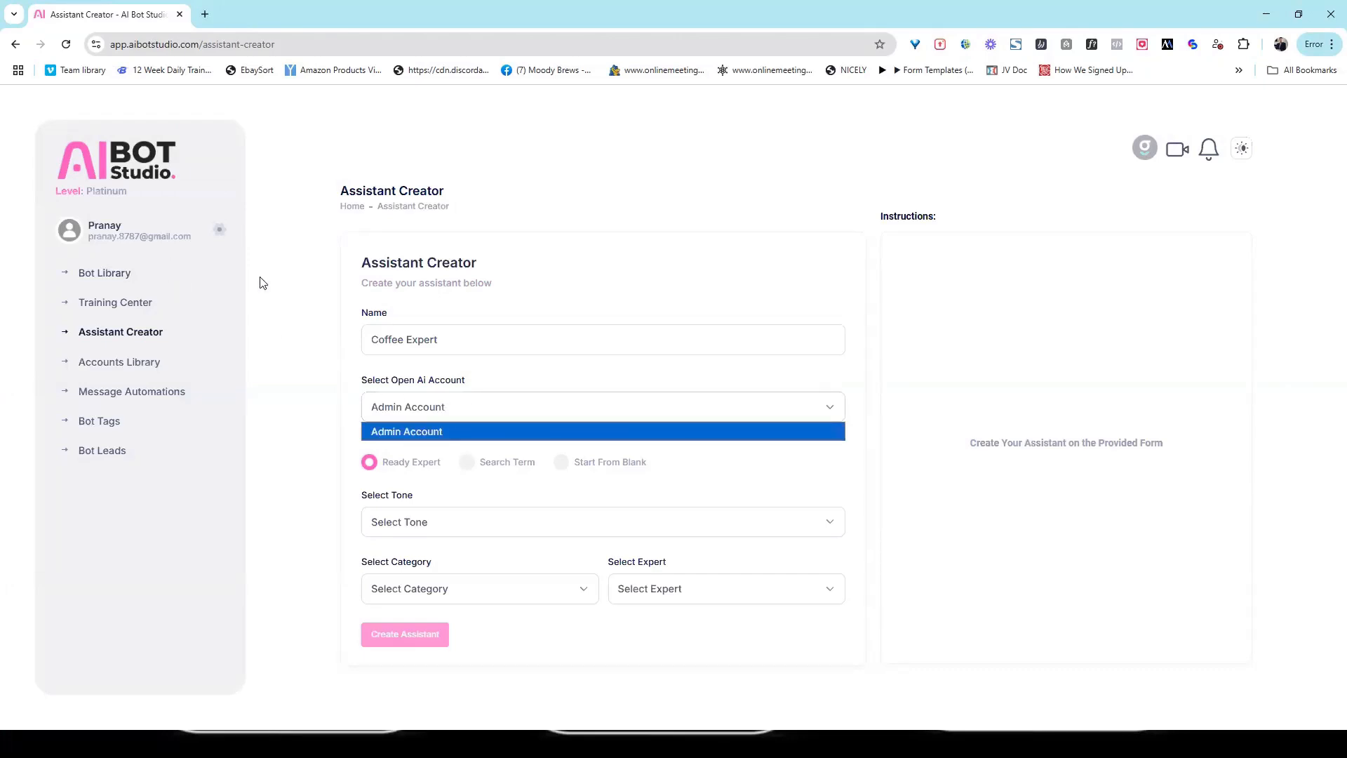
left_click(415, 430)
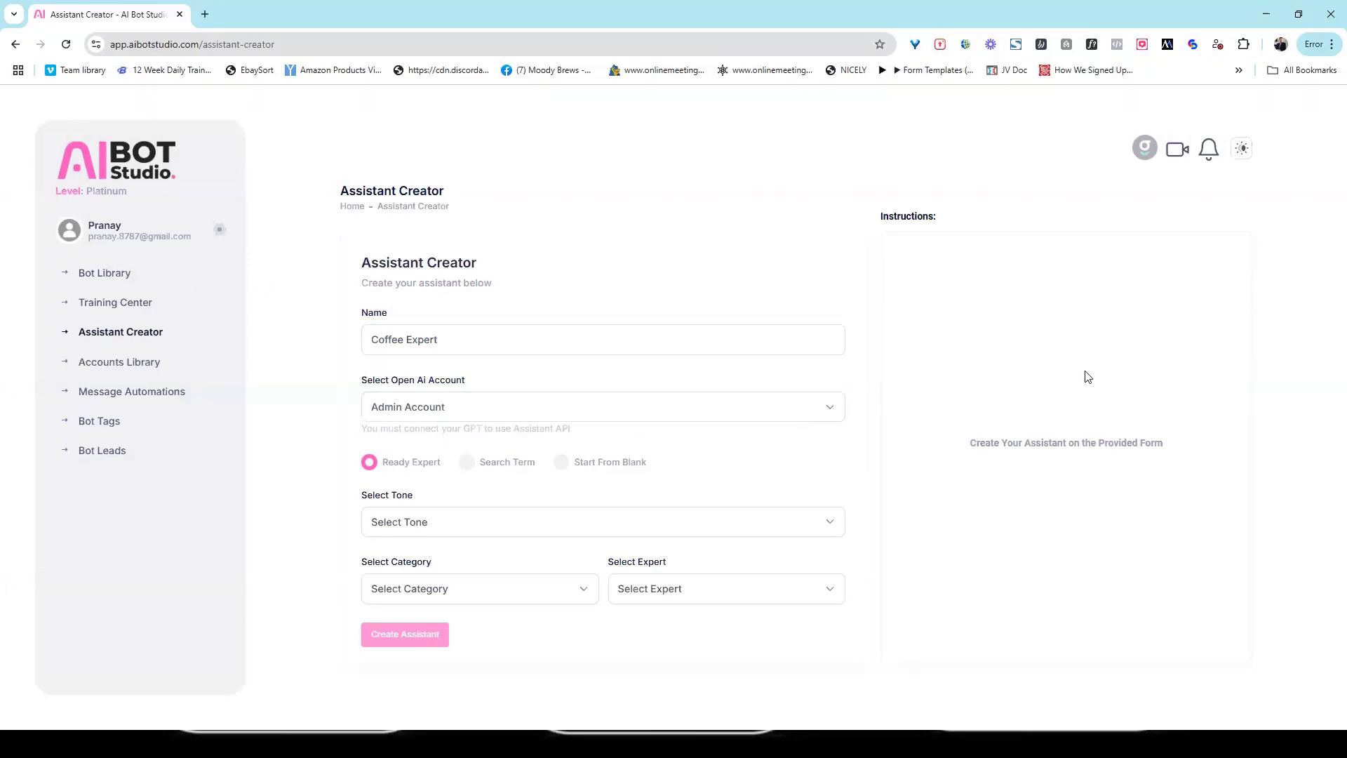
Step: Base the assistant on a search term with the topic "Coffee Expert" and a Witty tone, and generate its instructions
left_click(467, 463)
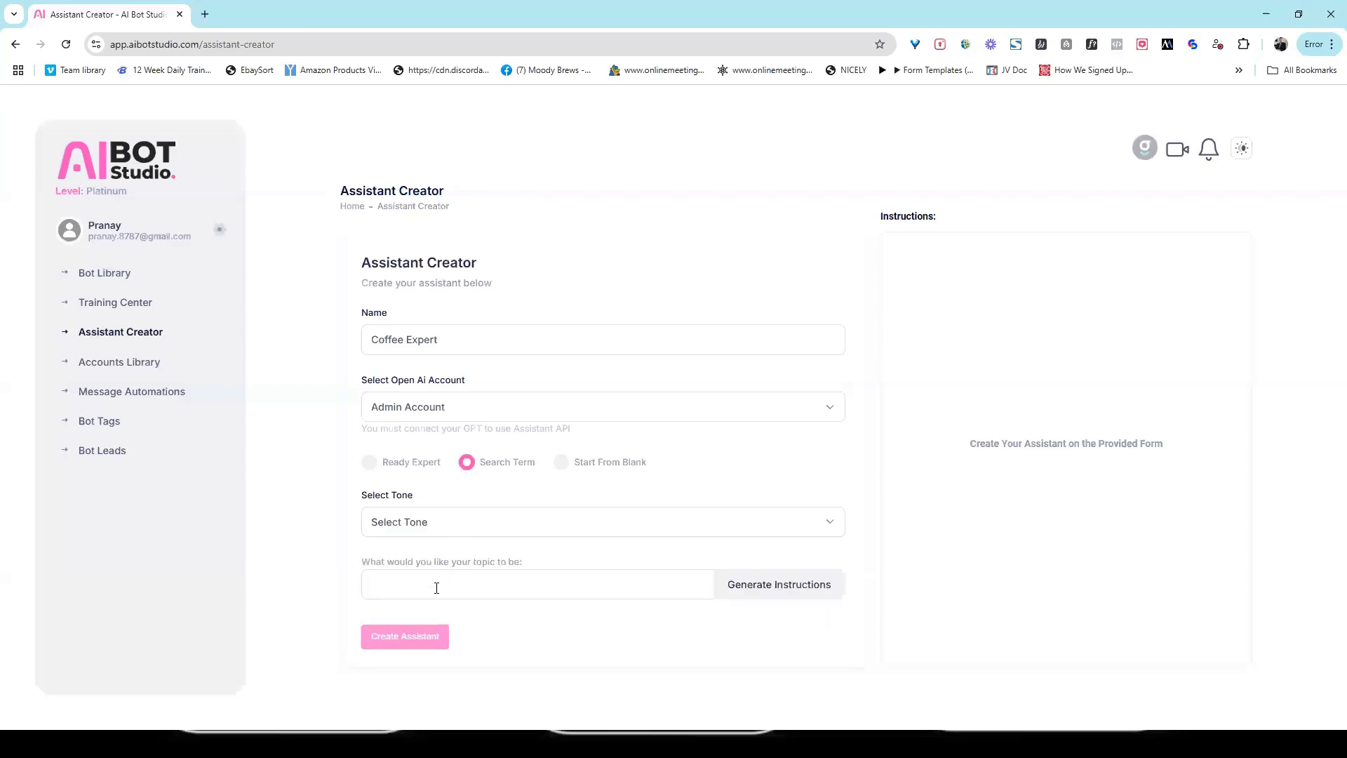
left_click(436, 588)
type("COffee Expert")
left_click_drag(388, 585, 378, 584)
type("o")
left_click(425, 521)
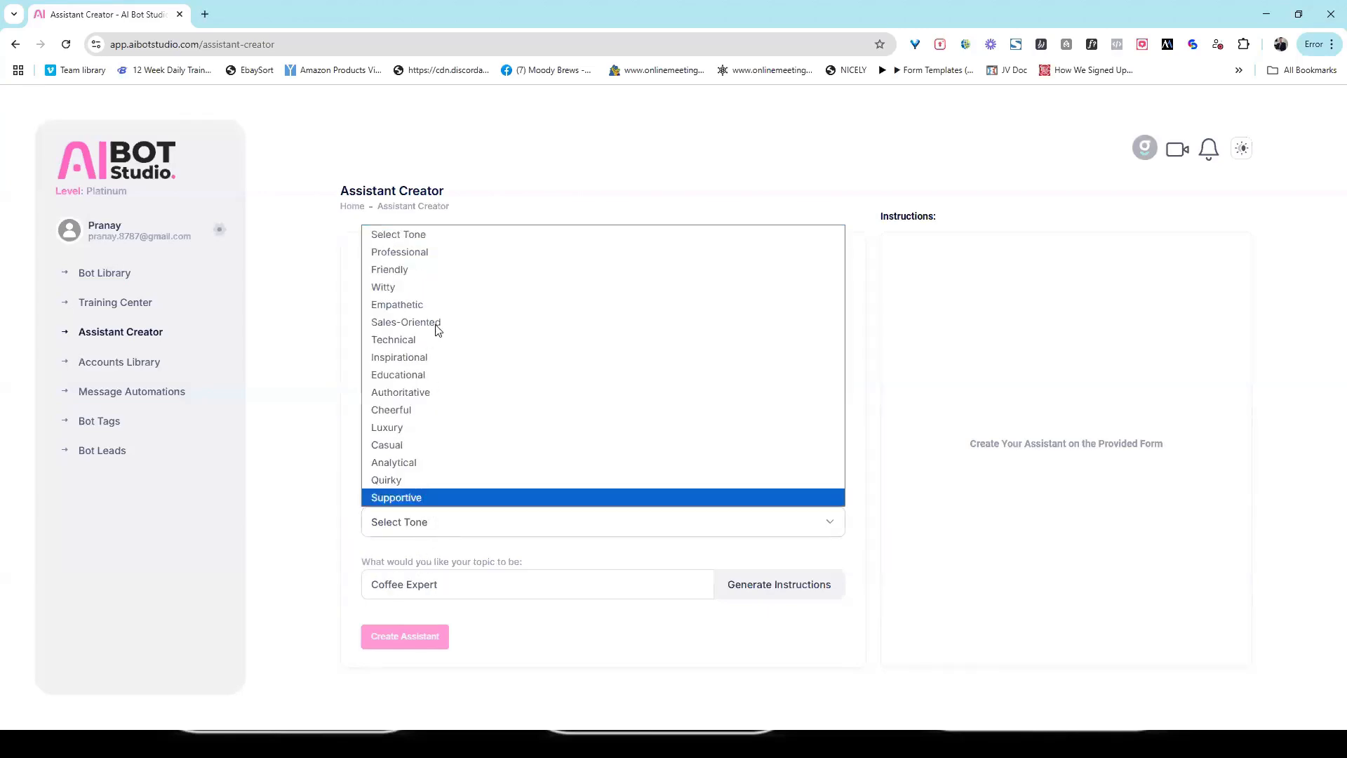
left_click(394, 287)
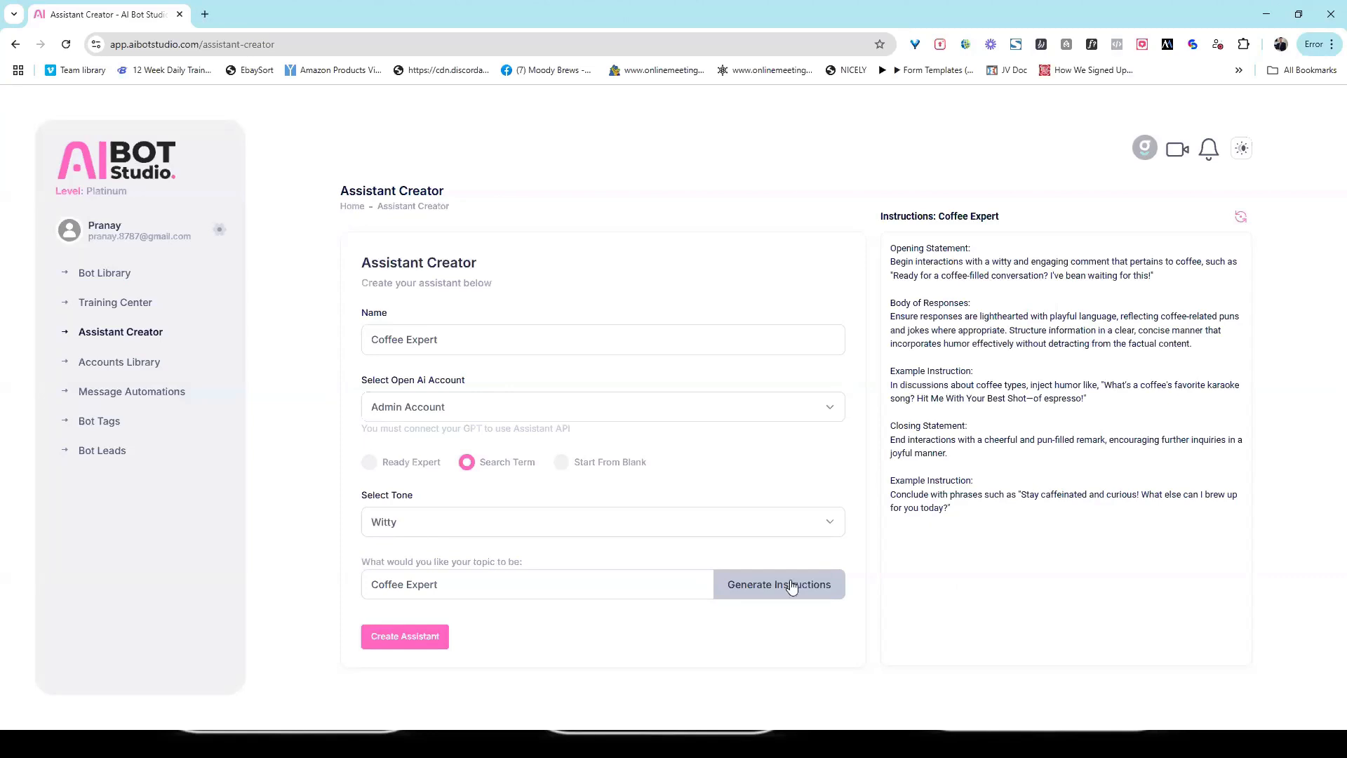
Step: Open the generated instructions for editing, save them and create the Coffee Expert assistant
left_click(1115, 401)
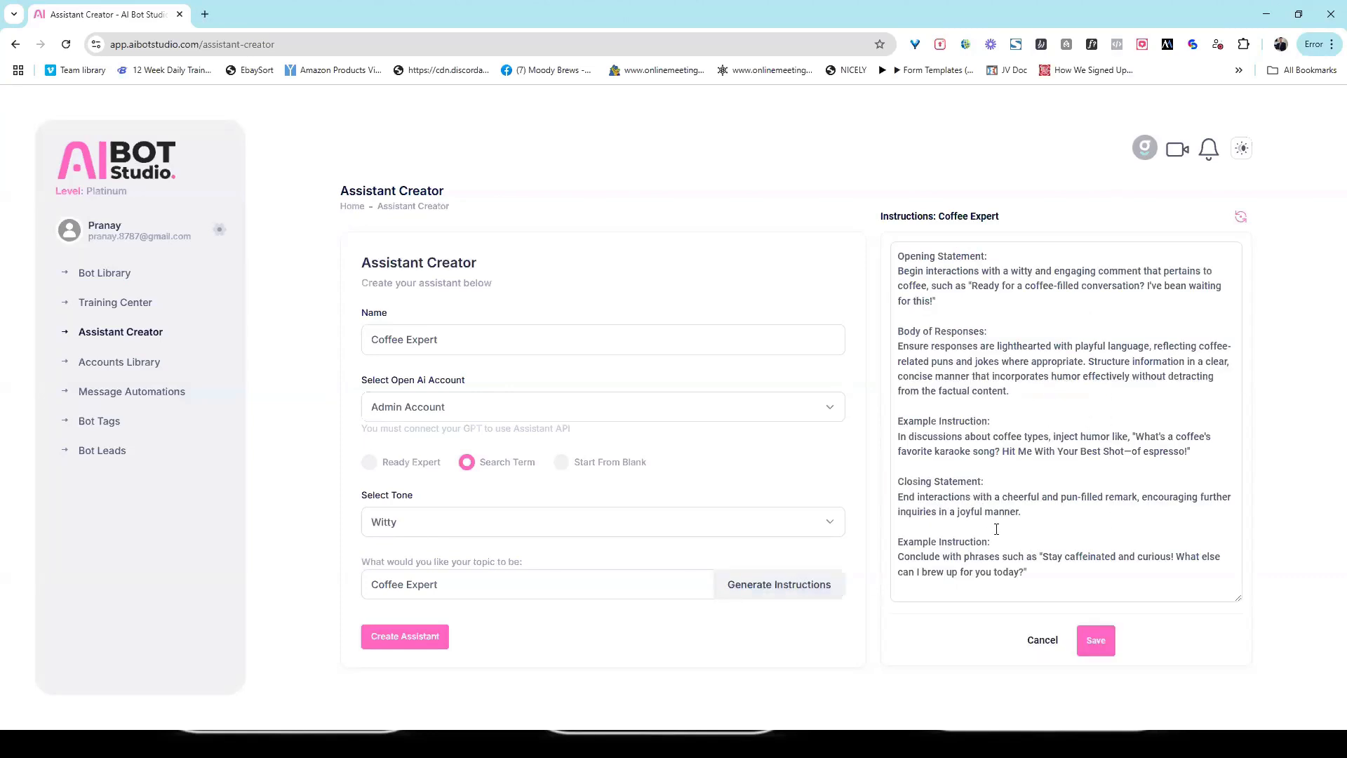
left_click(1094, 641)
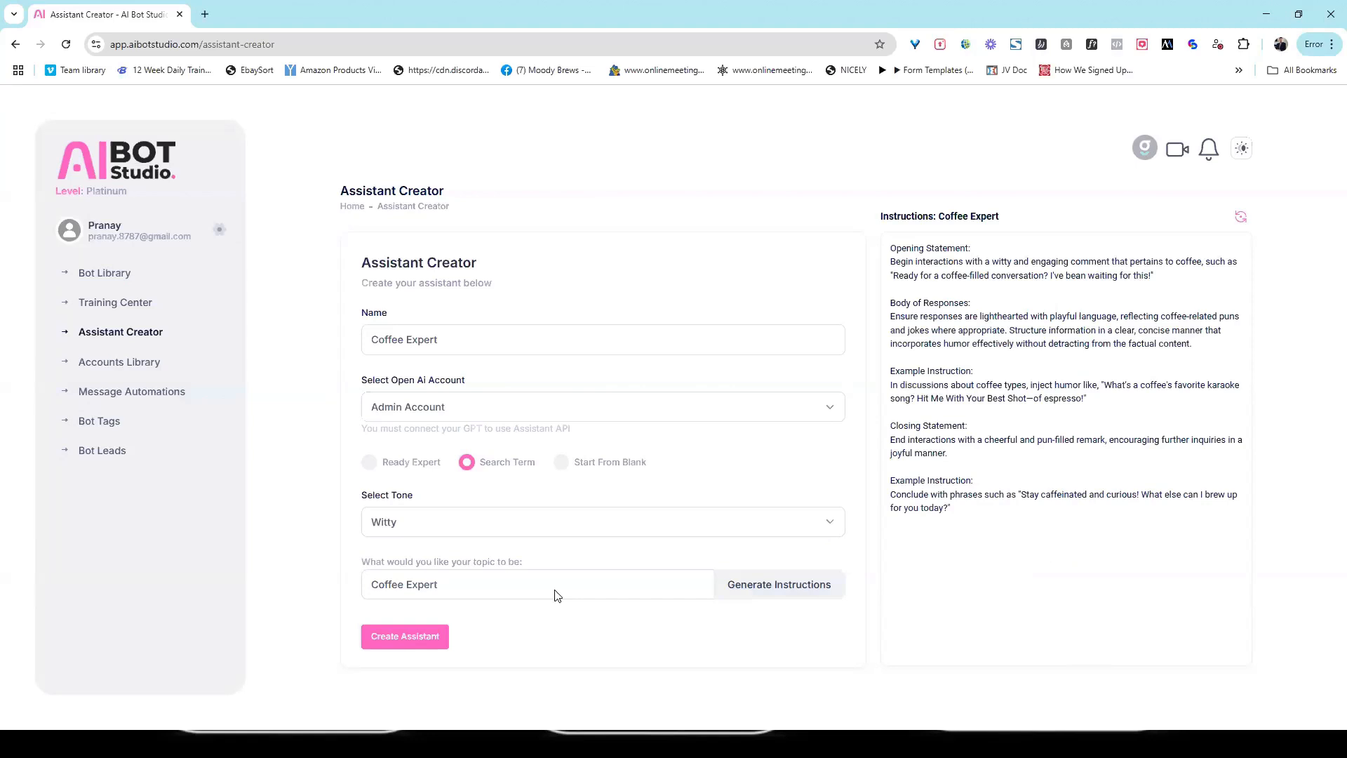
left_click(418, 644)
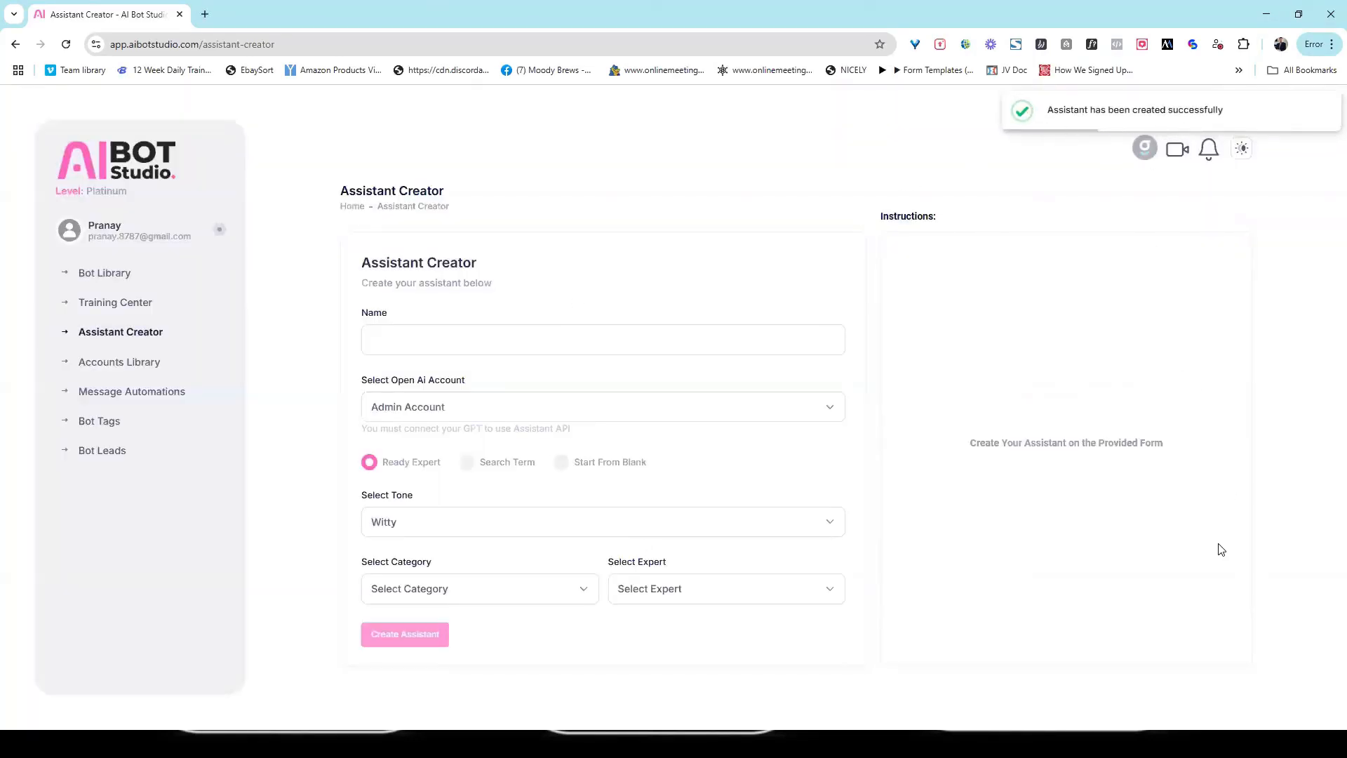
Step: Open the Coffee Lover Bot from the Bot Library, assign Coffee Expert as its GPT assistant and save the settings
left_click(110, 278)
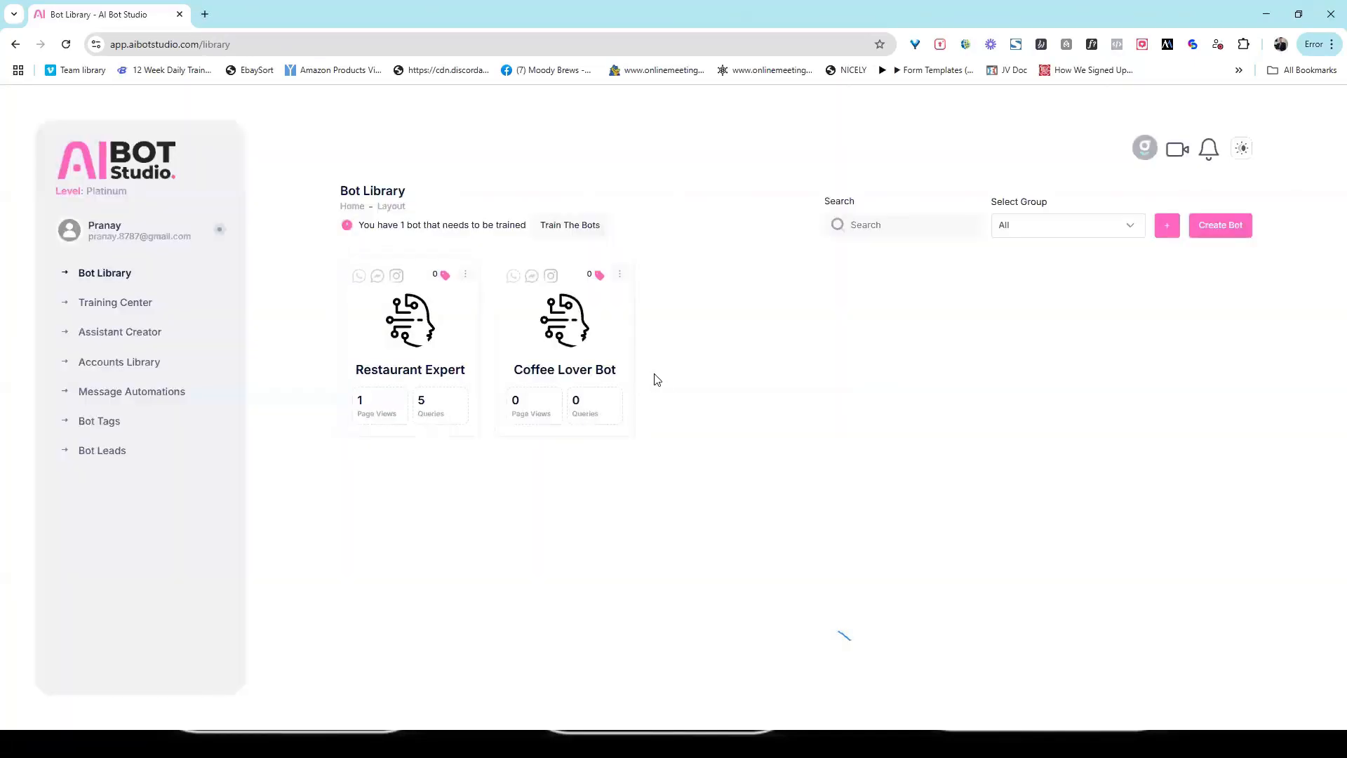
left_click(621, 274)
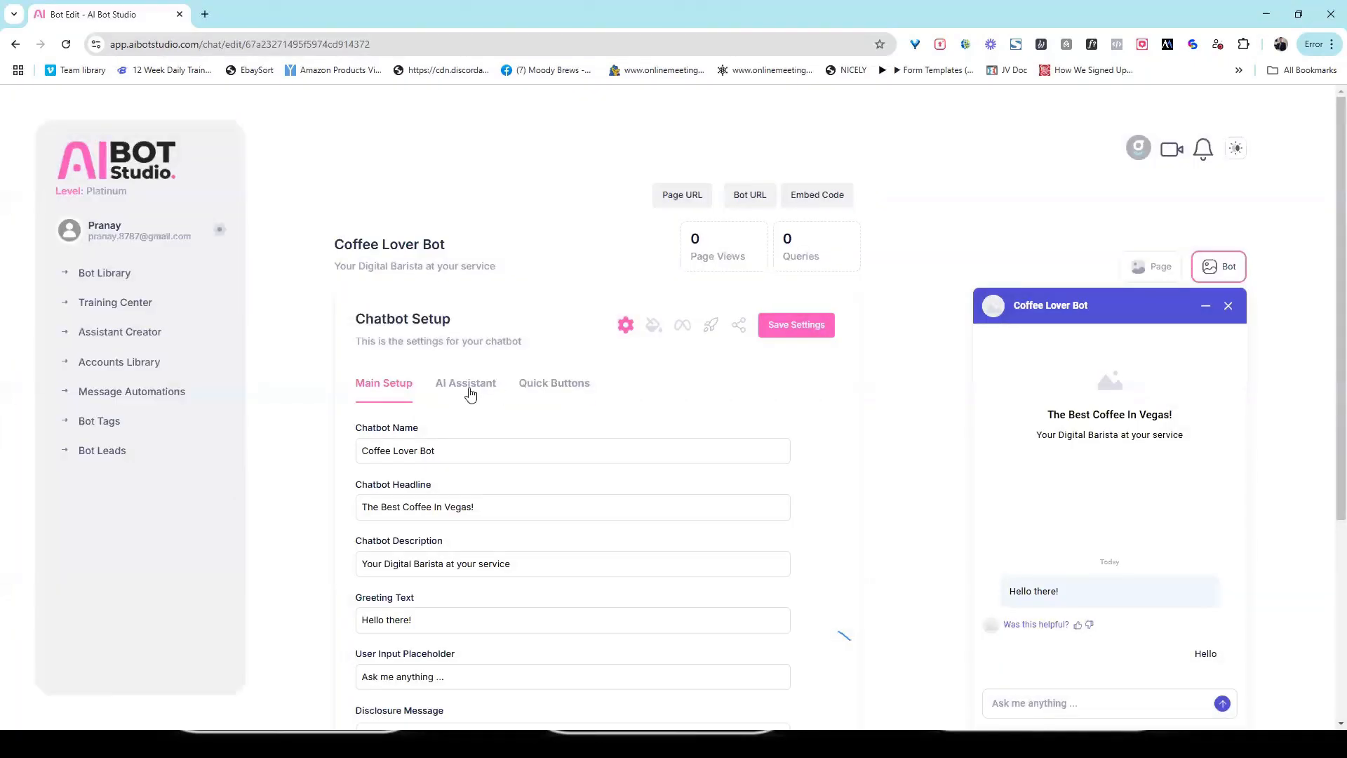
left_click(470, 393)
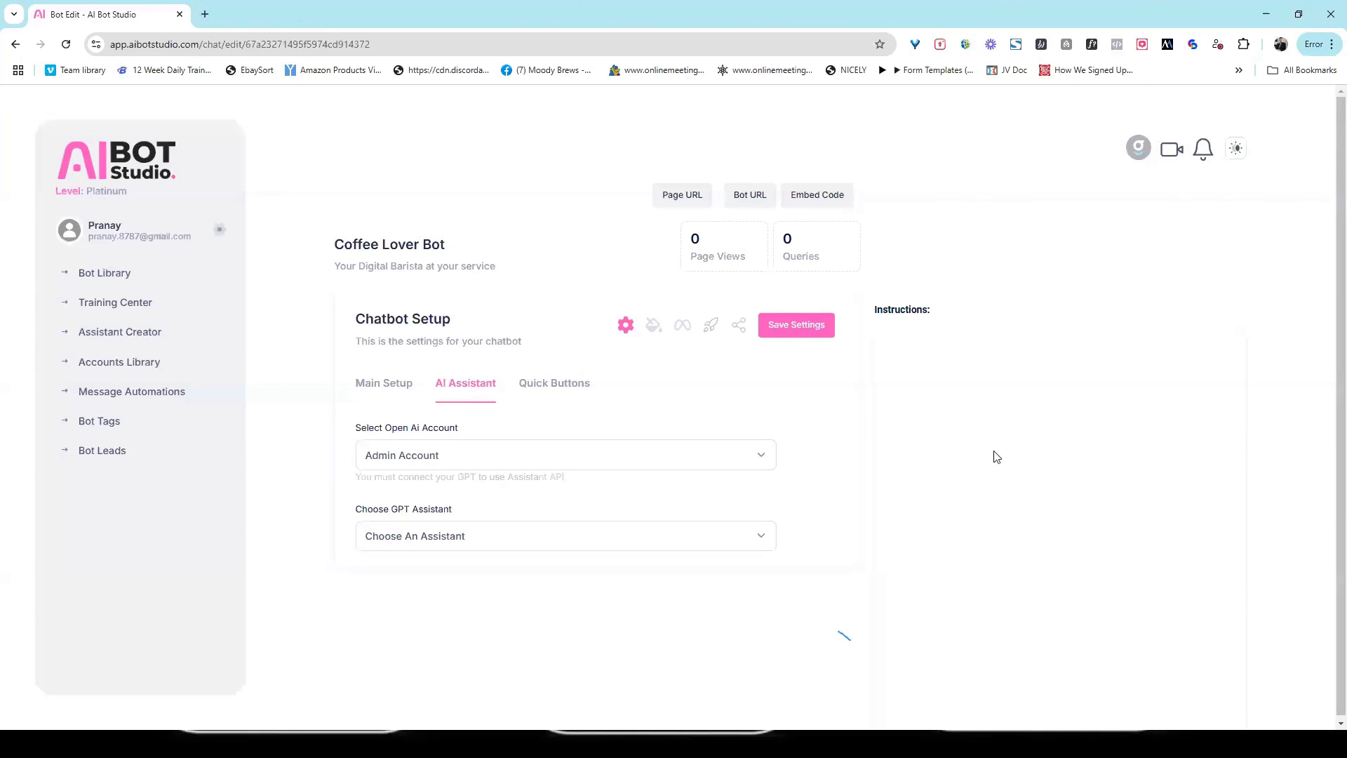
left_click(548, 537)
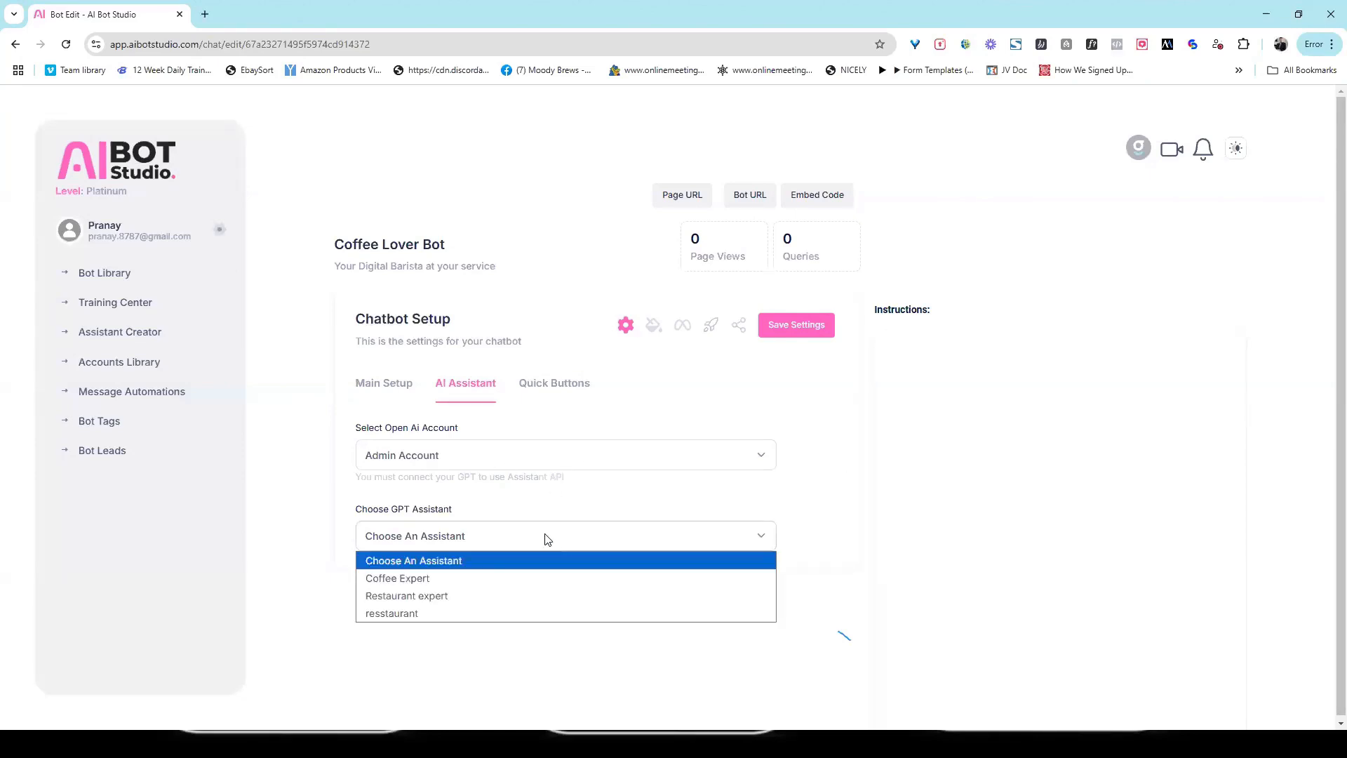
left_click(489, 586)
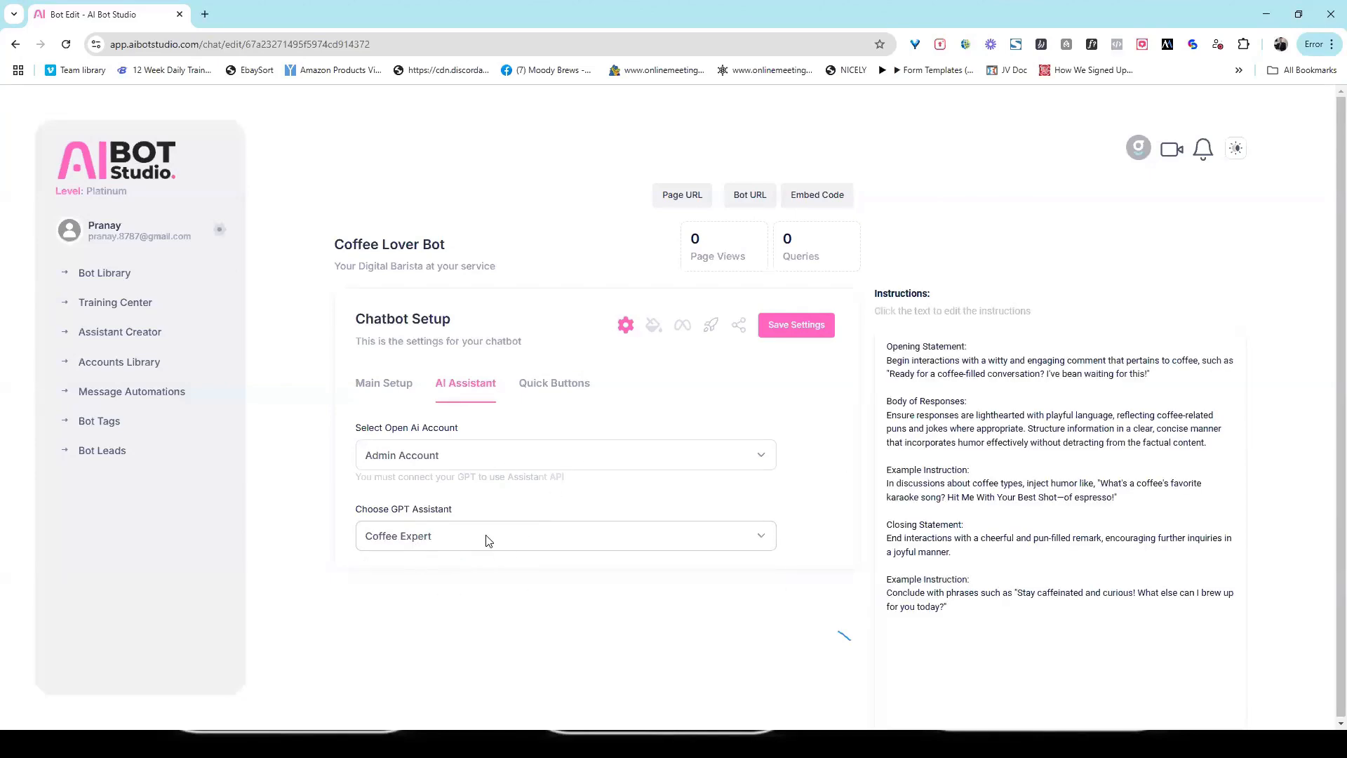
left_click(1044, 486)
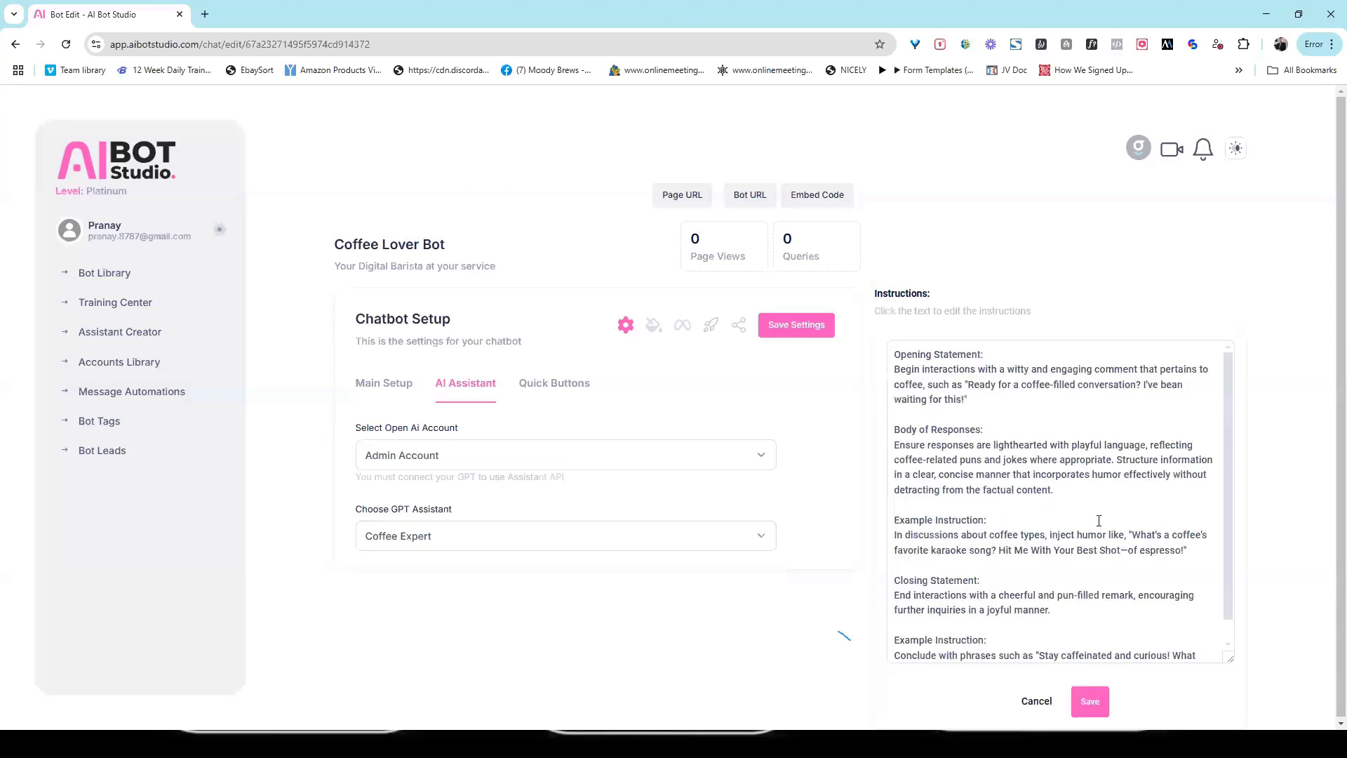
left_click(1030, 701)
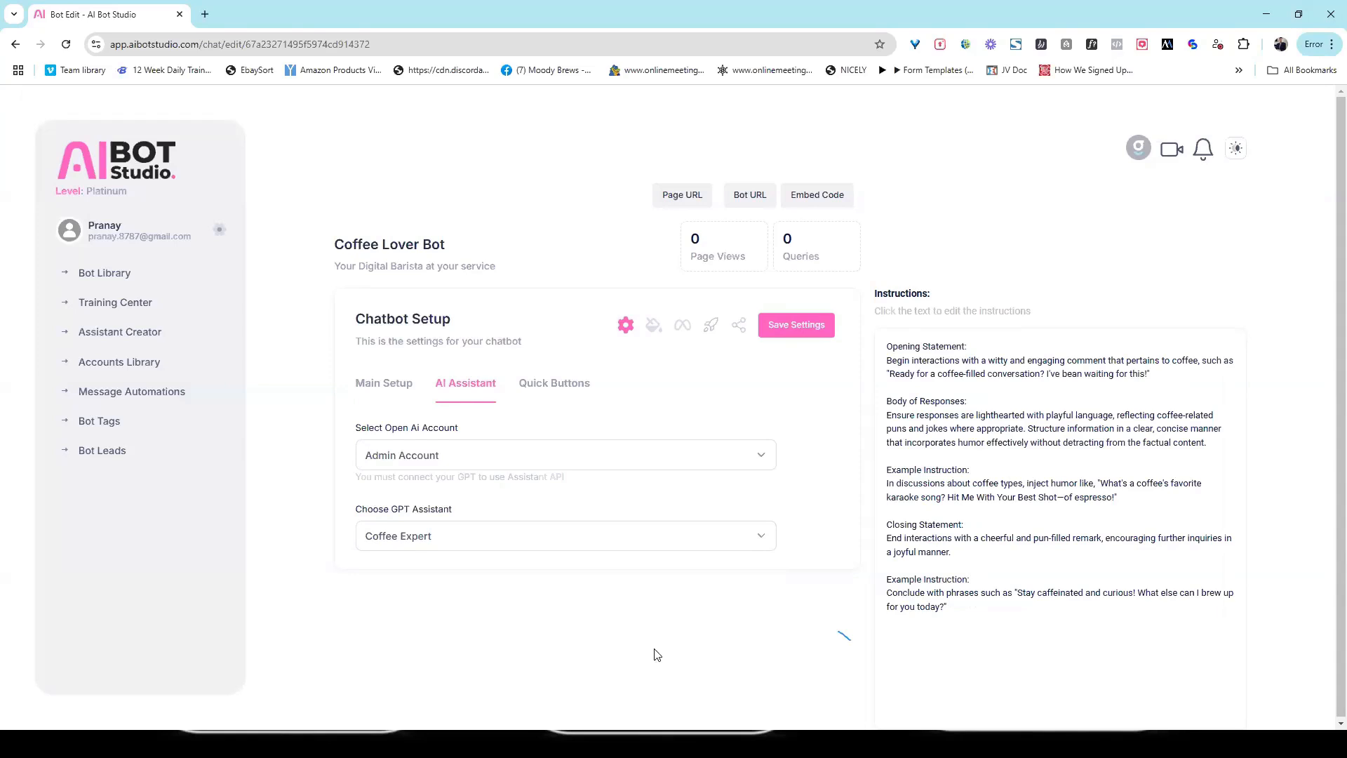
left_click(798, 330)
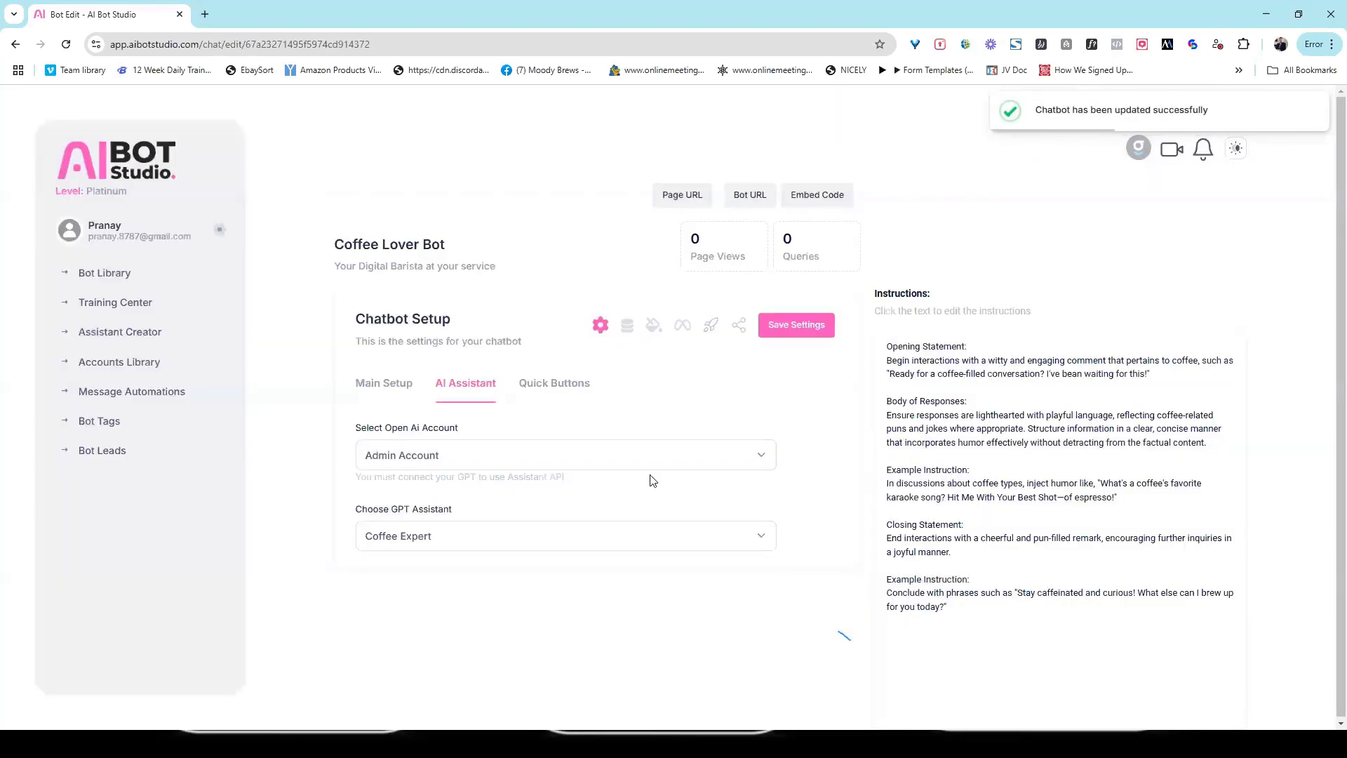
Step: Enable the chatbot's quick buttons, name the three buttons "Special", "Location" and "Hours", and save the settings
left_click(563, 395)
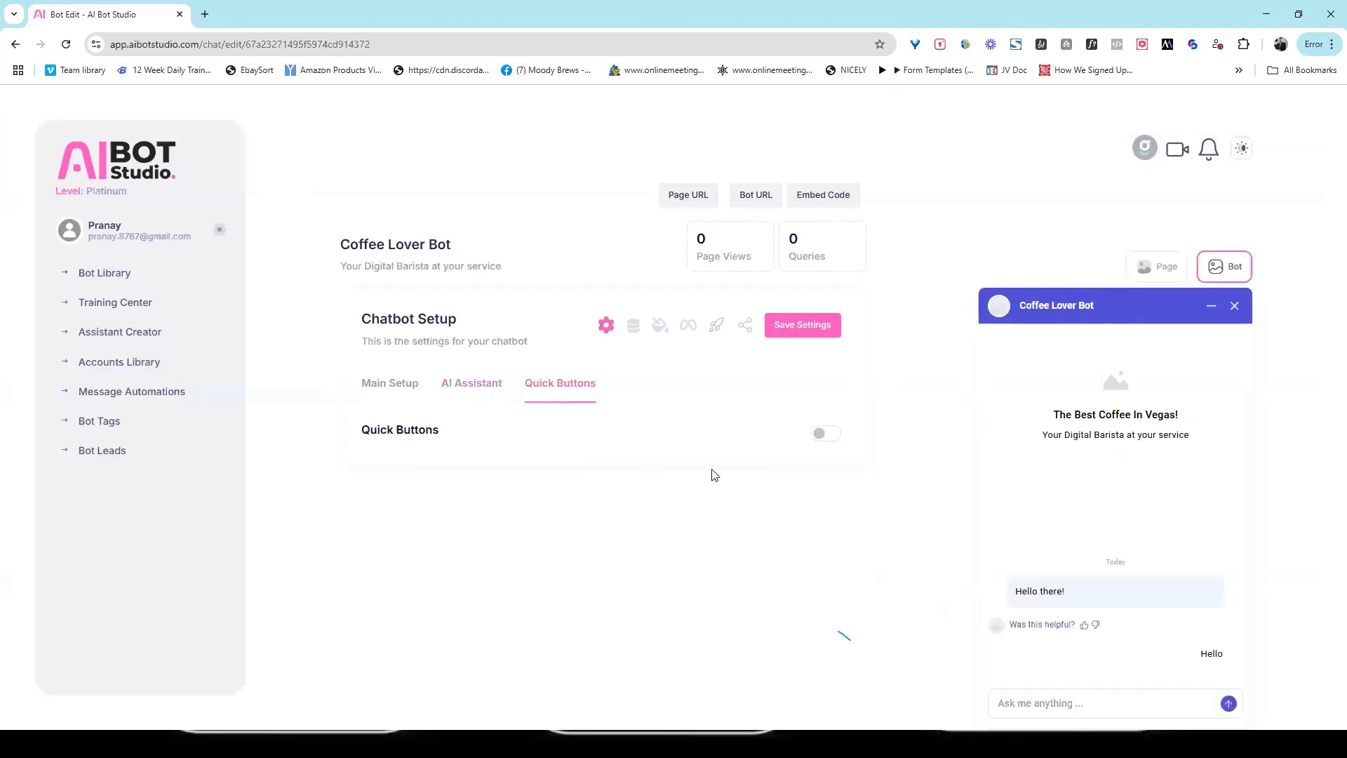
left_click(825, 434)
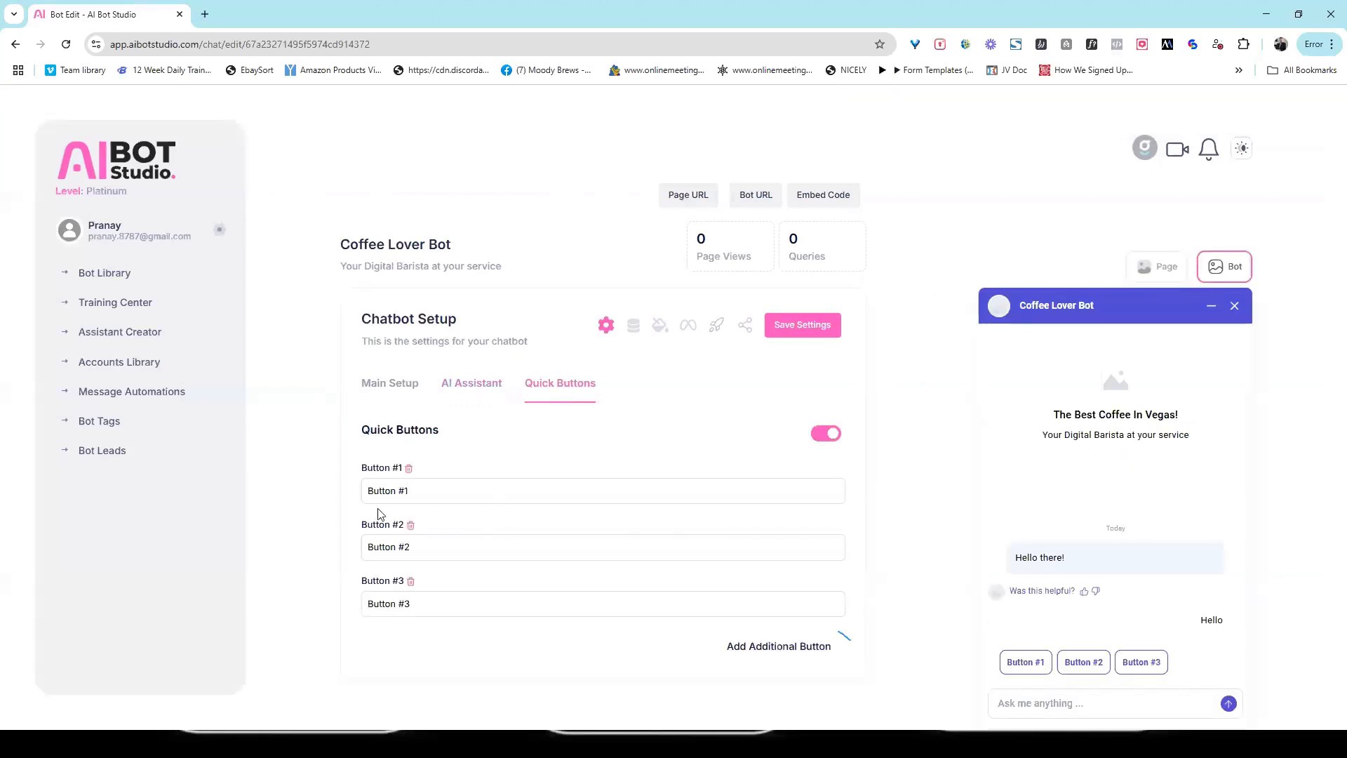
left_click_drag(419, 495, 309, 518)
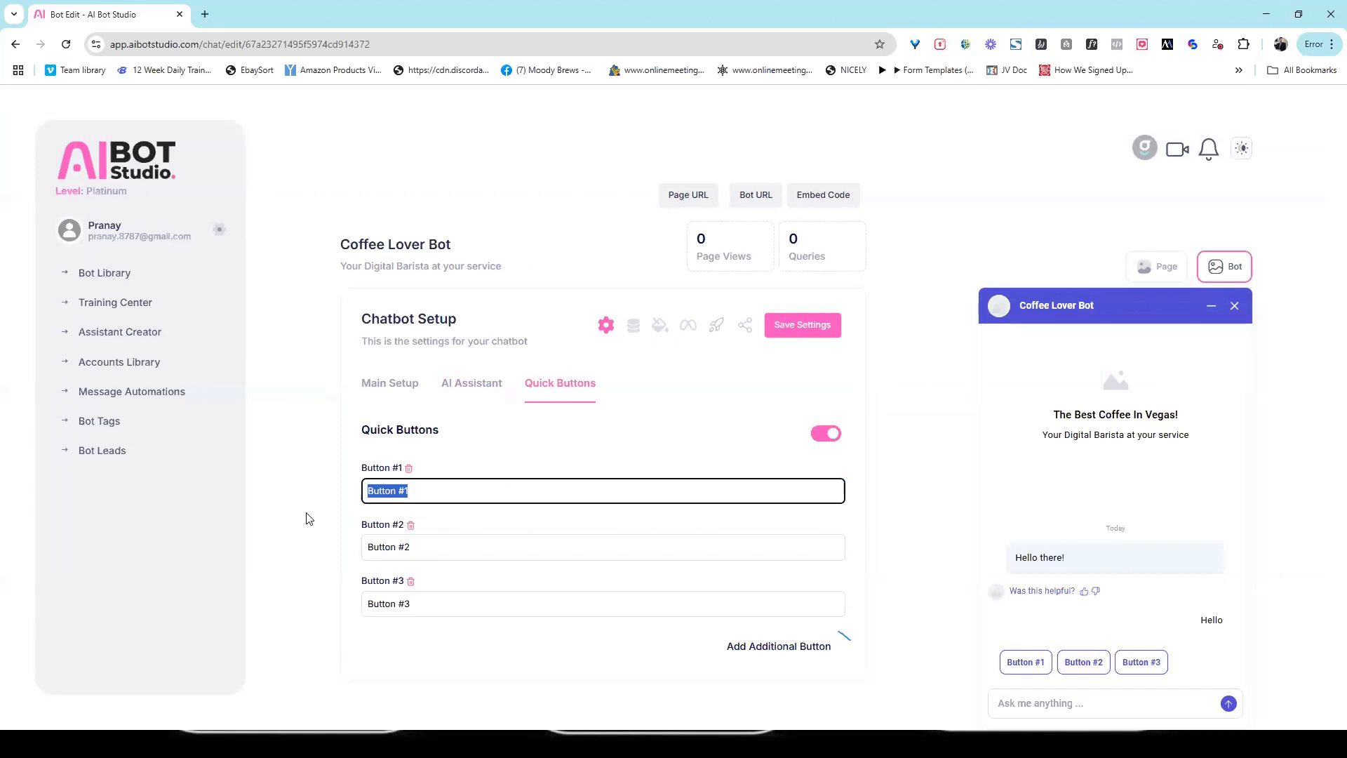
type("Special")
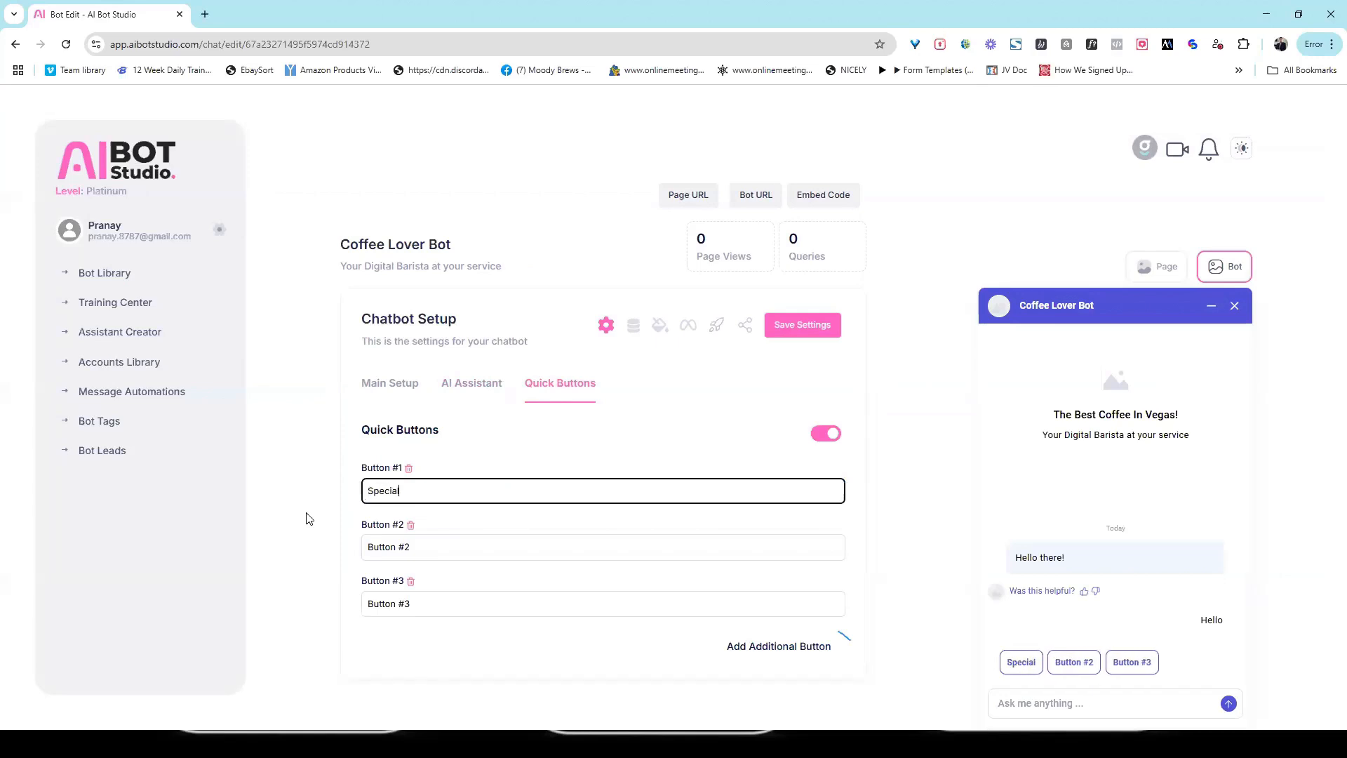
left_click_drag(441, 538, 286, 559)
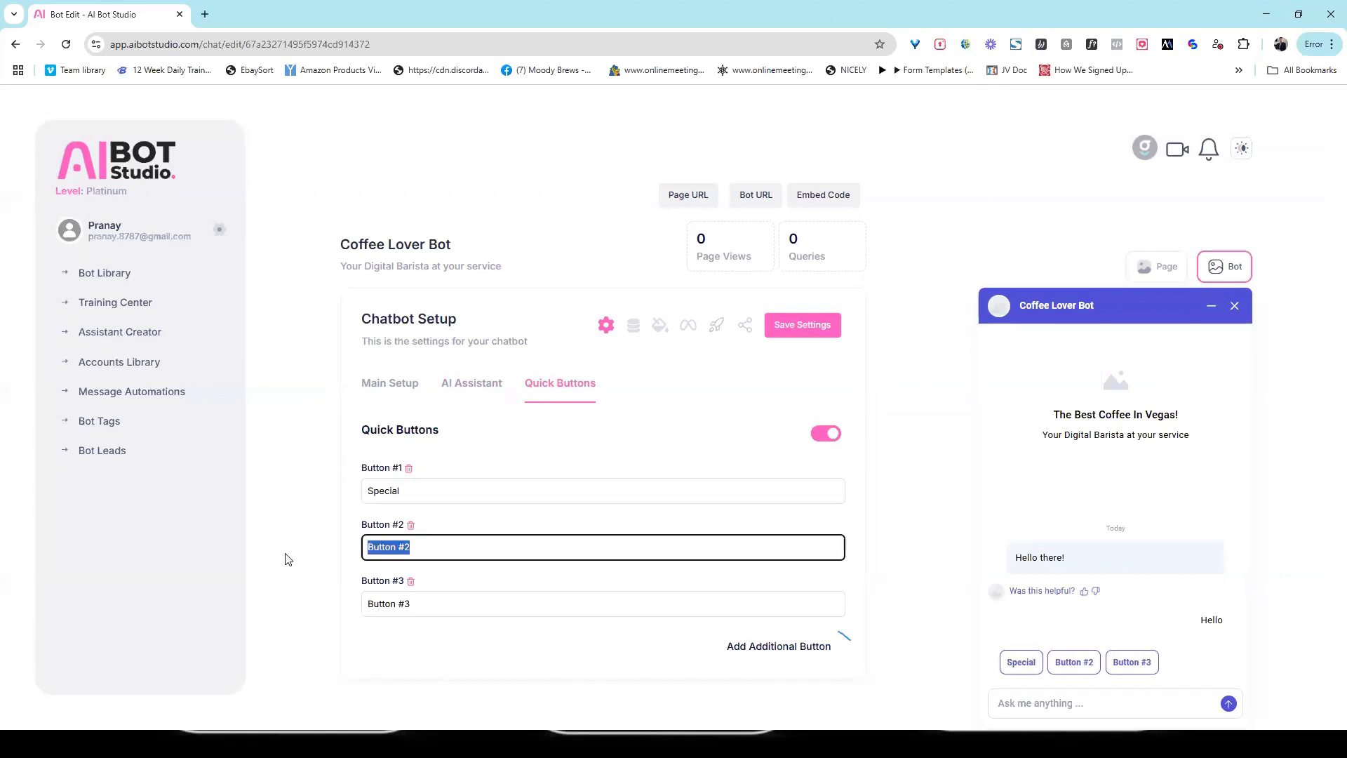
type("Location")
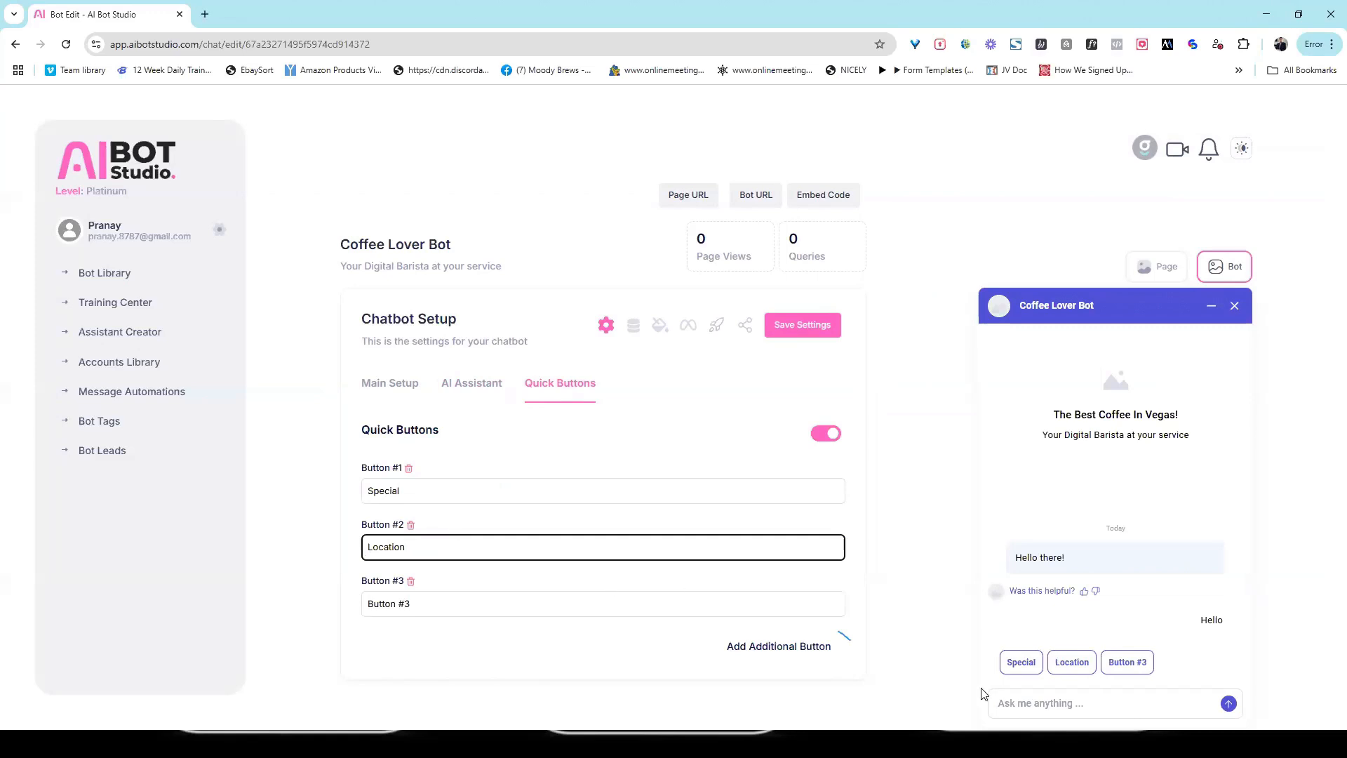
left_click_drag(505, 601, 281, 623)
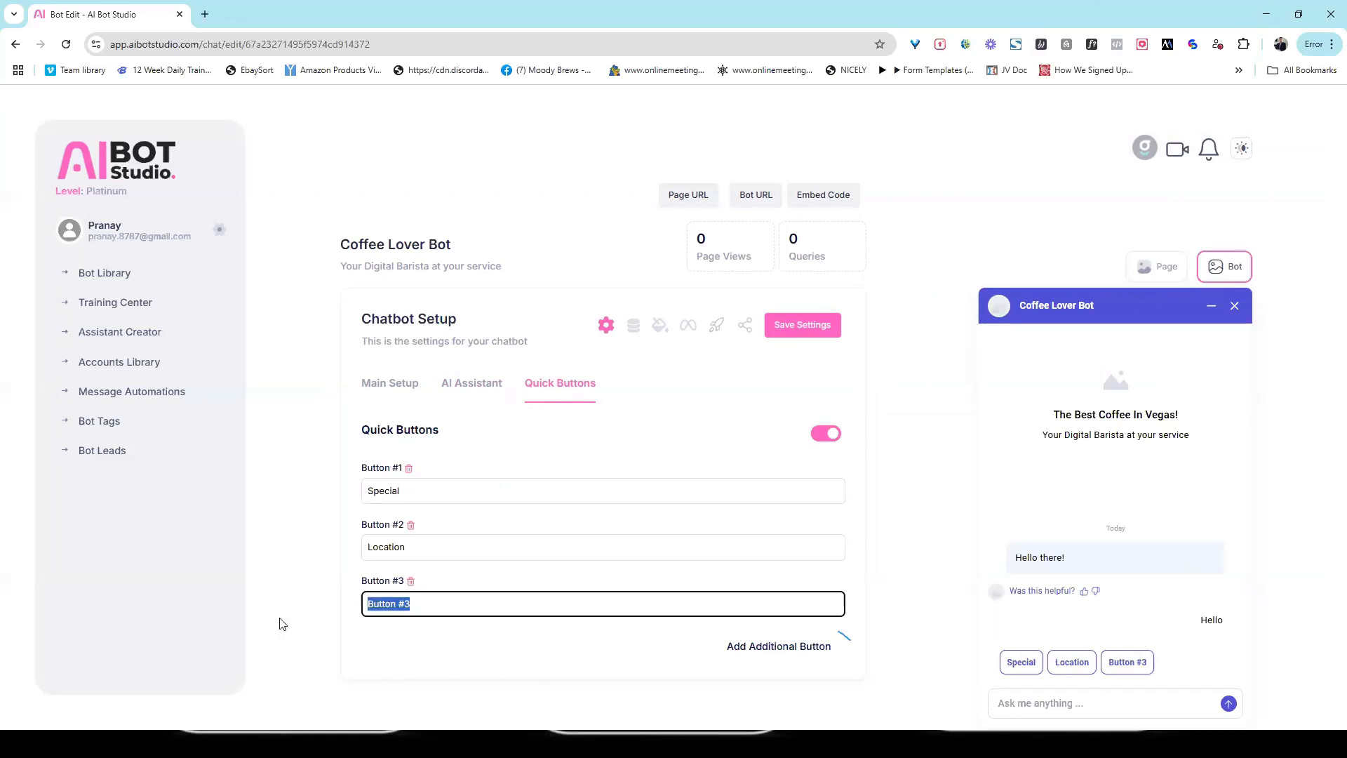
type("Hours")
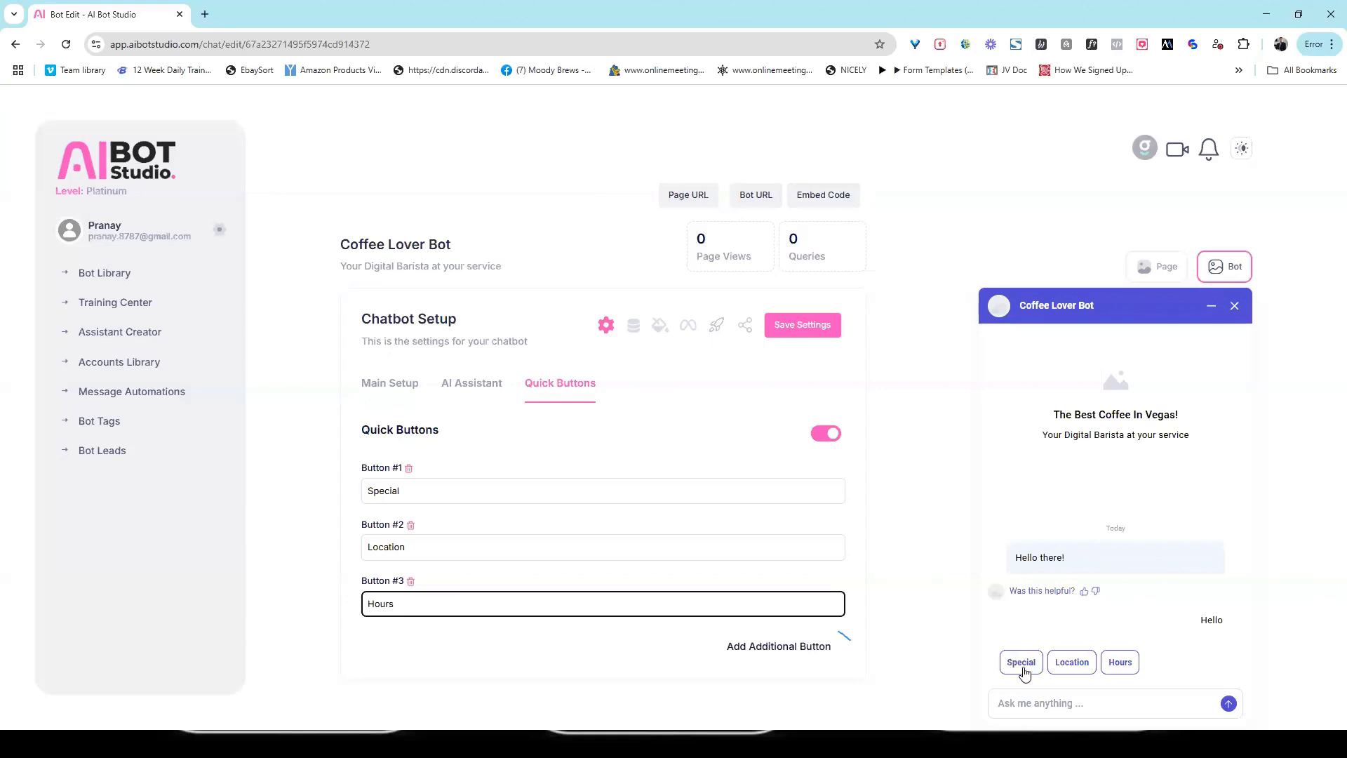
left_click(809, 340)
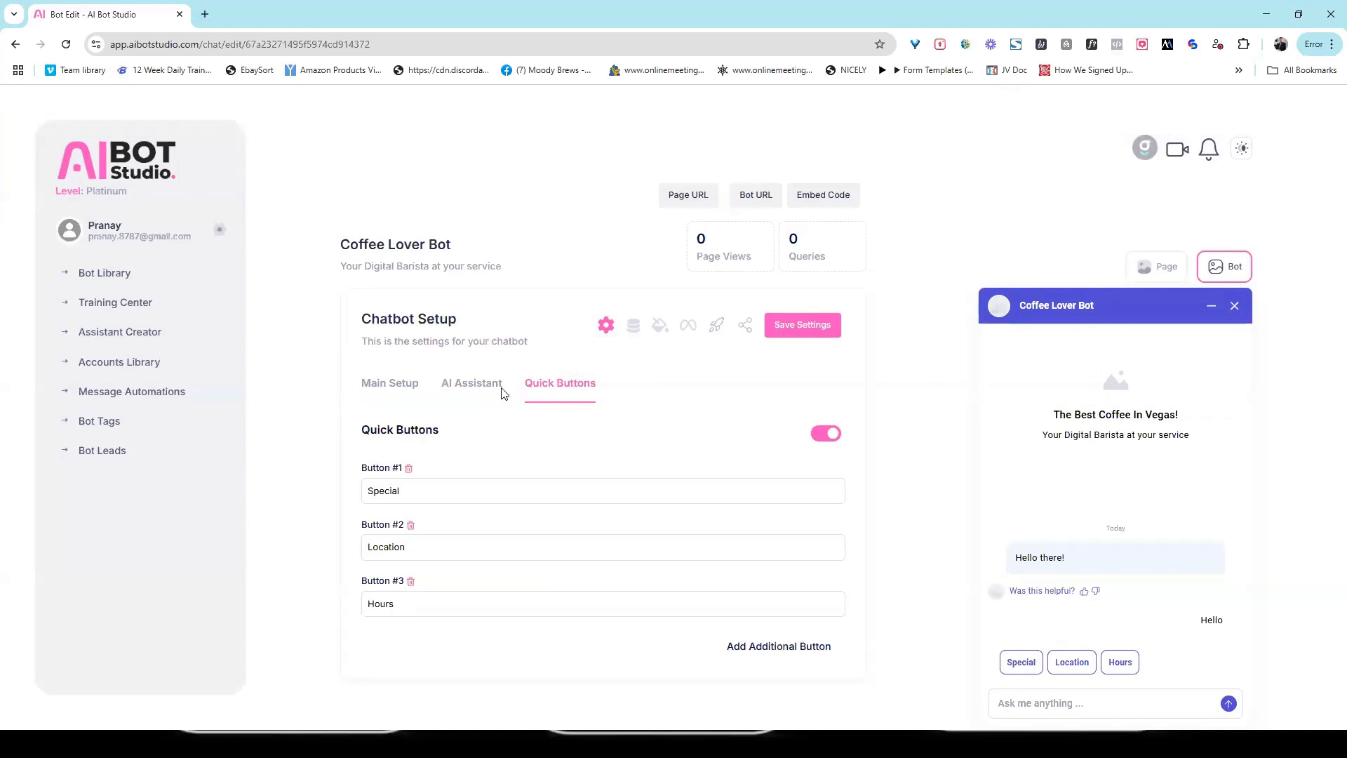
Step: View the chatbot's training data sources, and test the live bot at its Bot URL with the message "hi there"
left_click(633, 326)
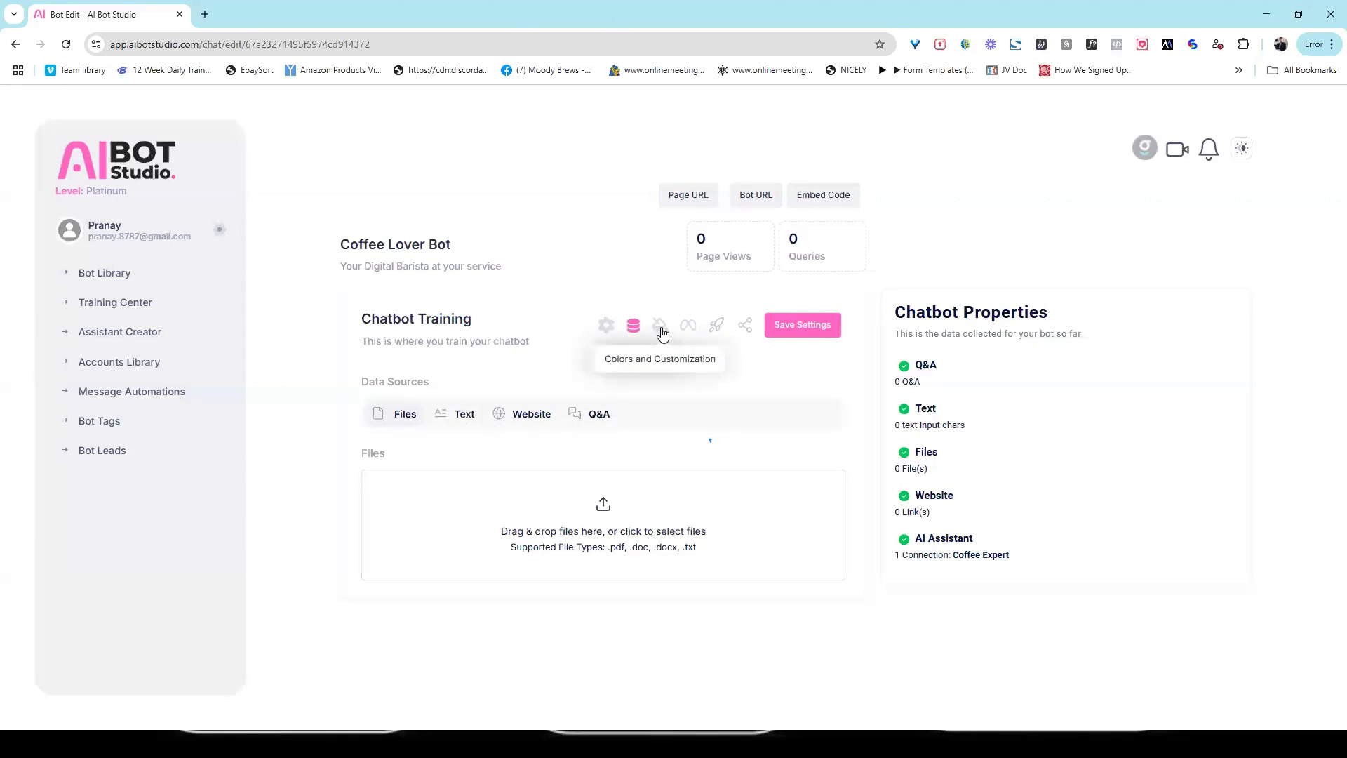
left_click(762, 199)
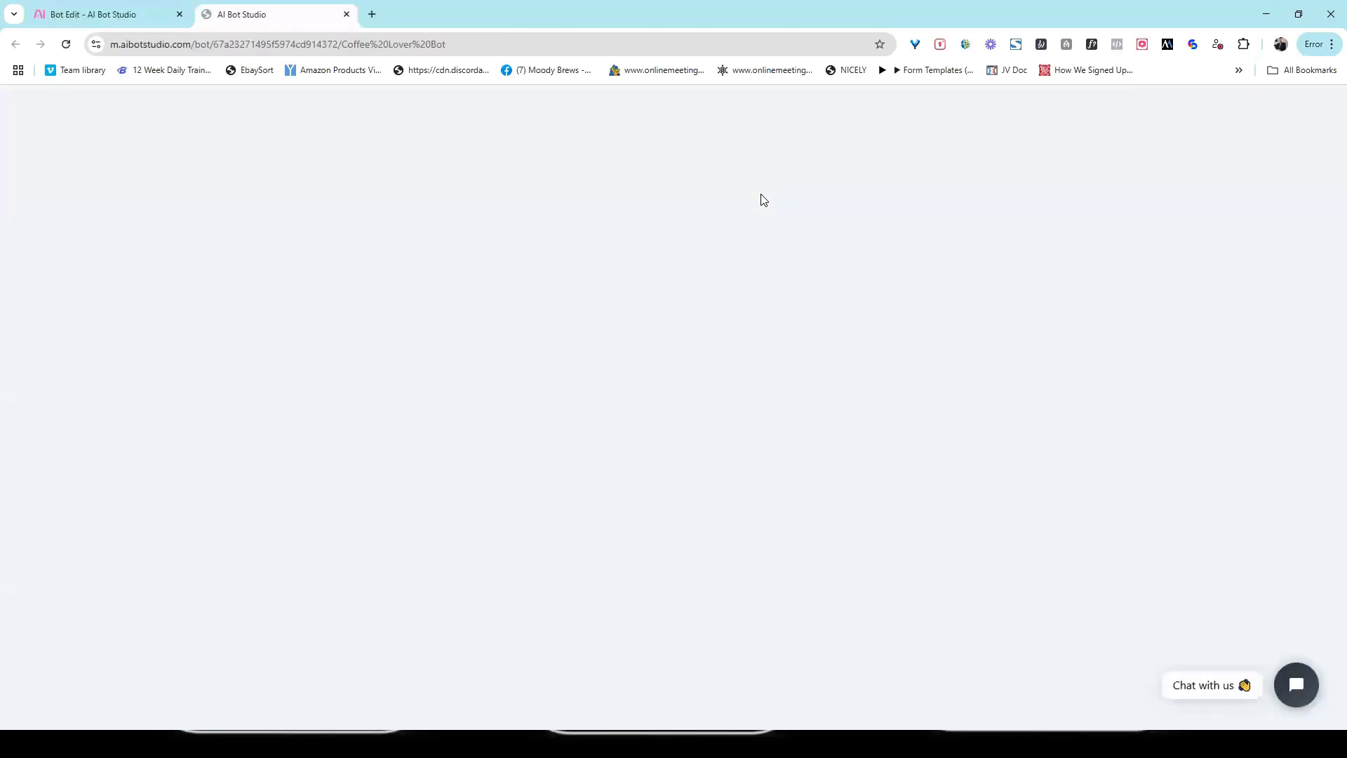
left_click(1209, 686)
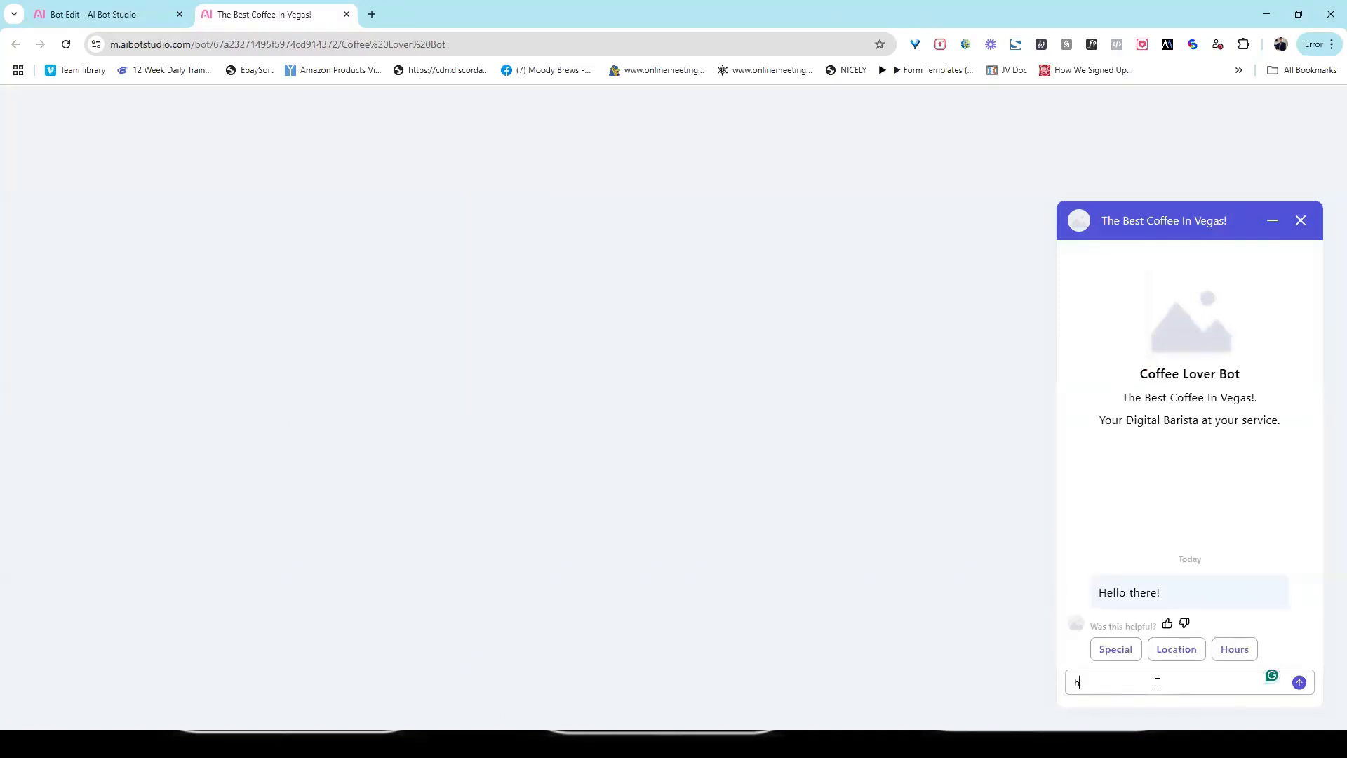
type("hi there")
key("Return")
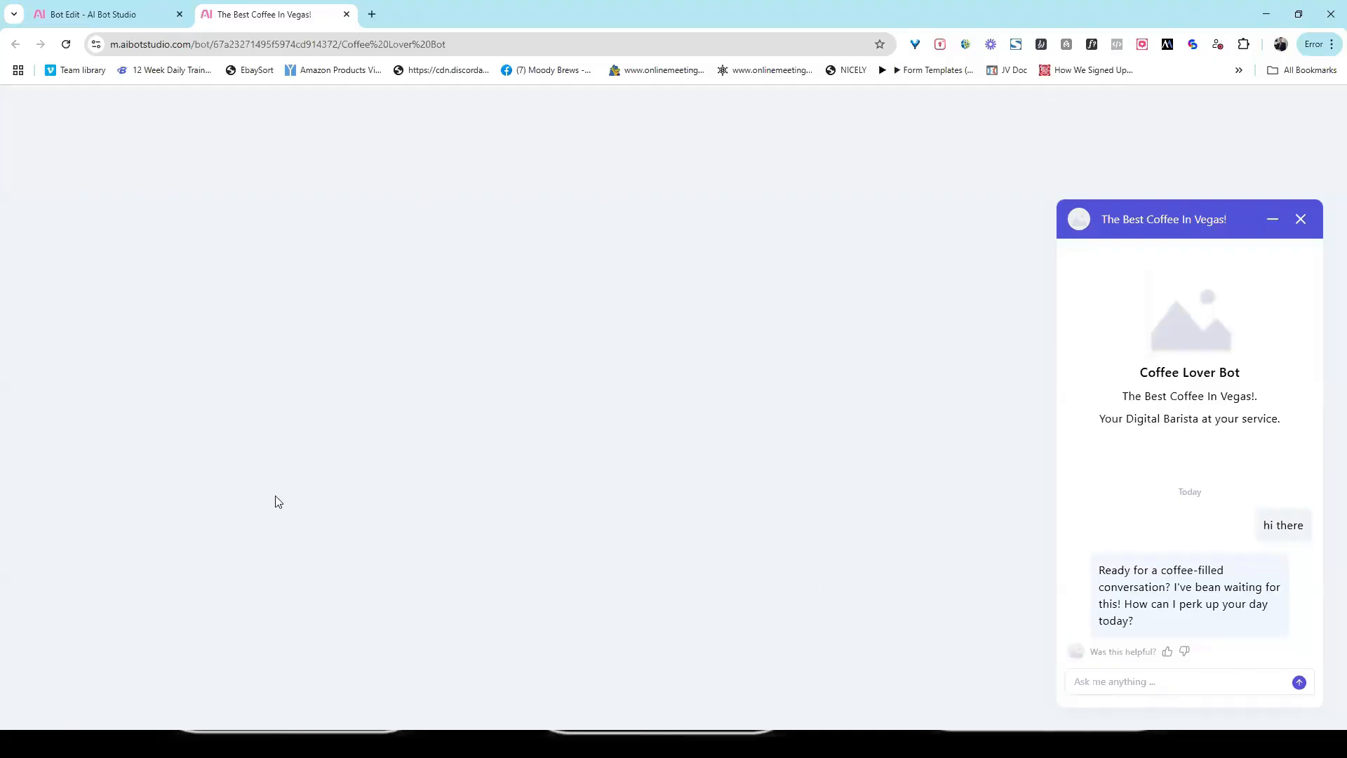
Step: Return to the Coffee Lover Bot editor and open its Colors and Customization settings
left_click(105, 14)
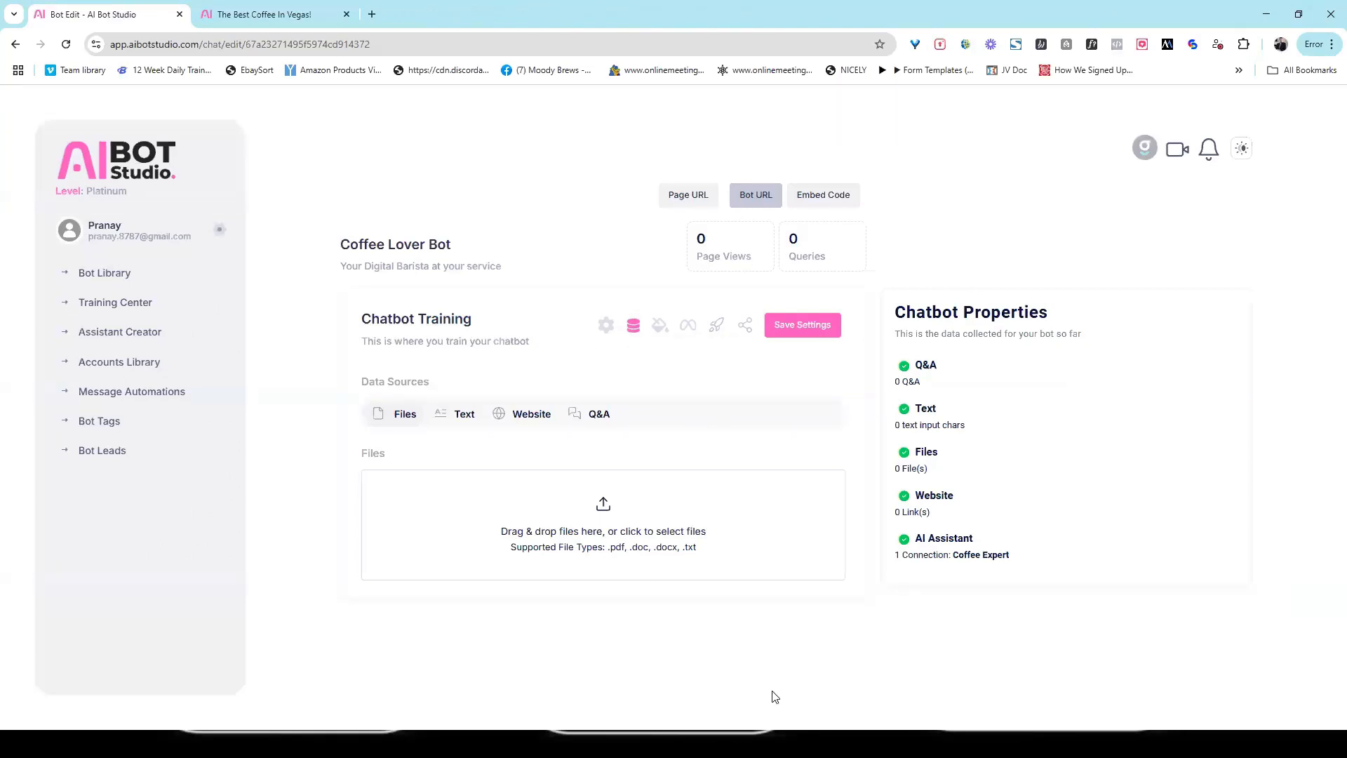
left_click(658, 327)
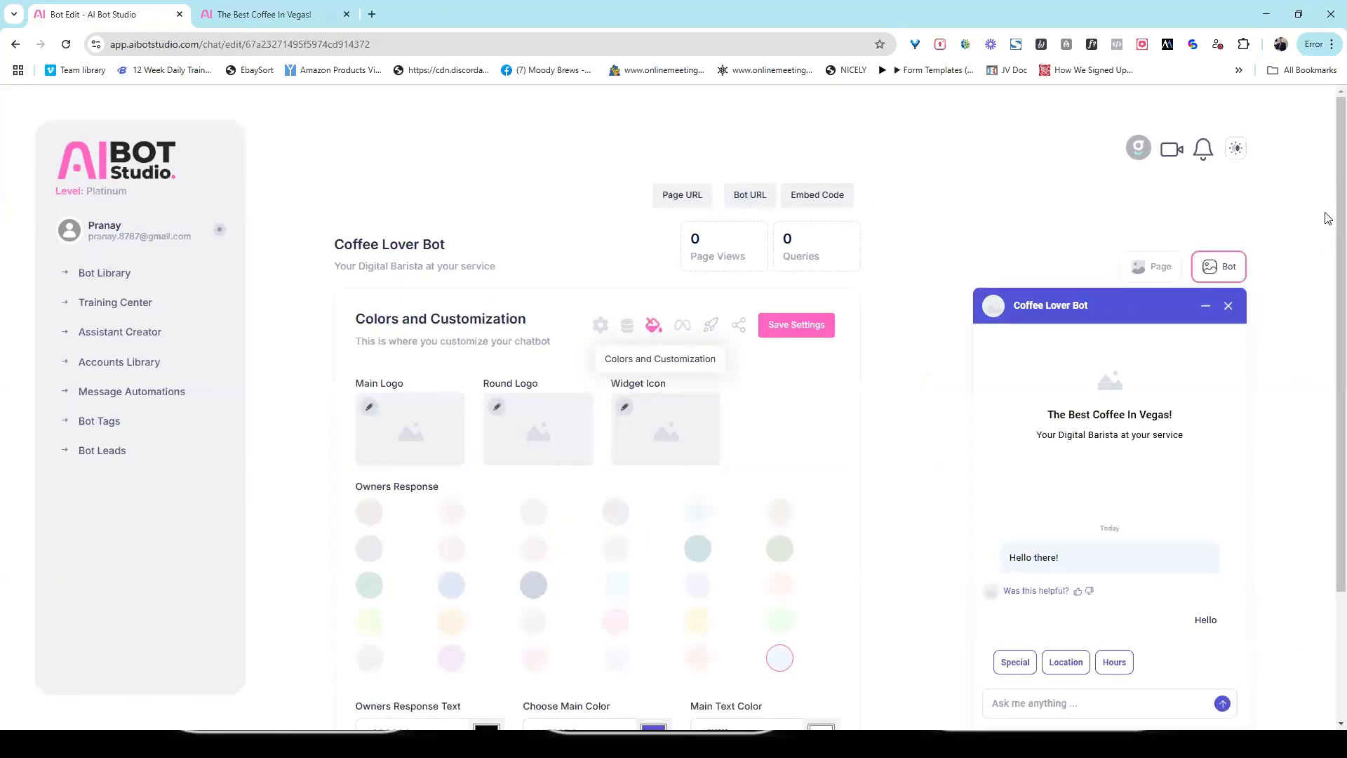
left_click_drag(1337, 223, 1307, 215)
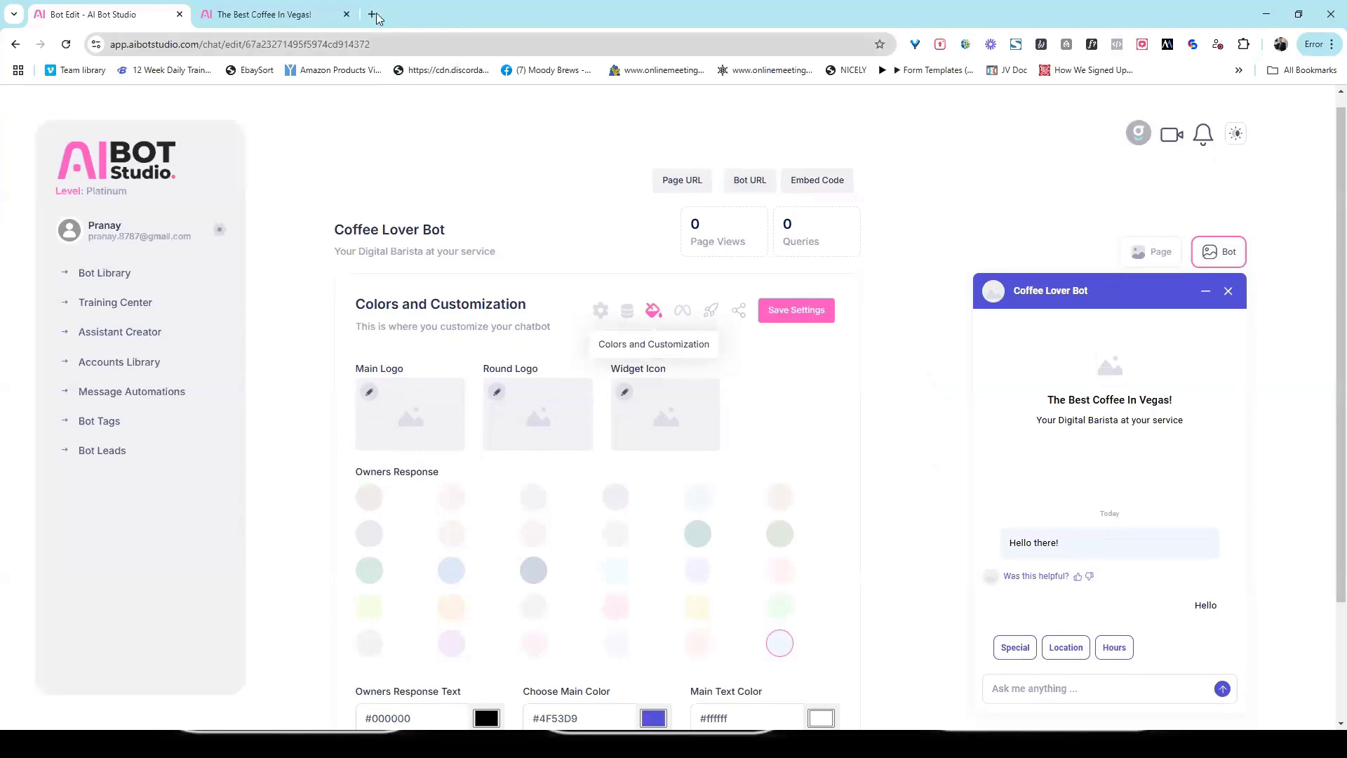
Step: Open Google in a new browser tab and search for "coffee shop logo"
key("ctrl+t")
left_click(394, 46)
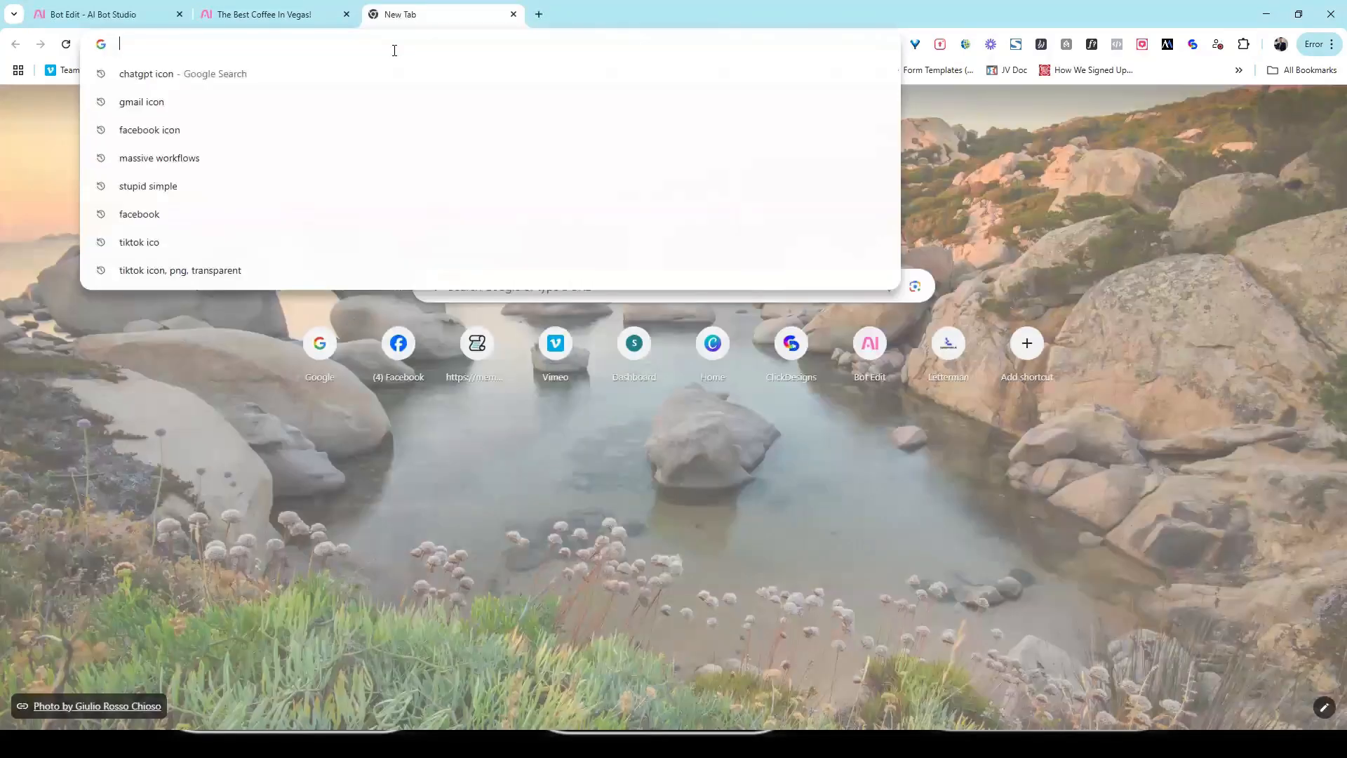
type("google")
key("Return")
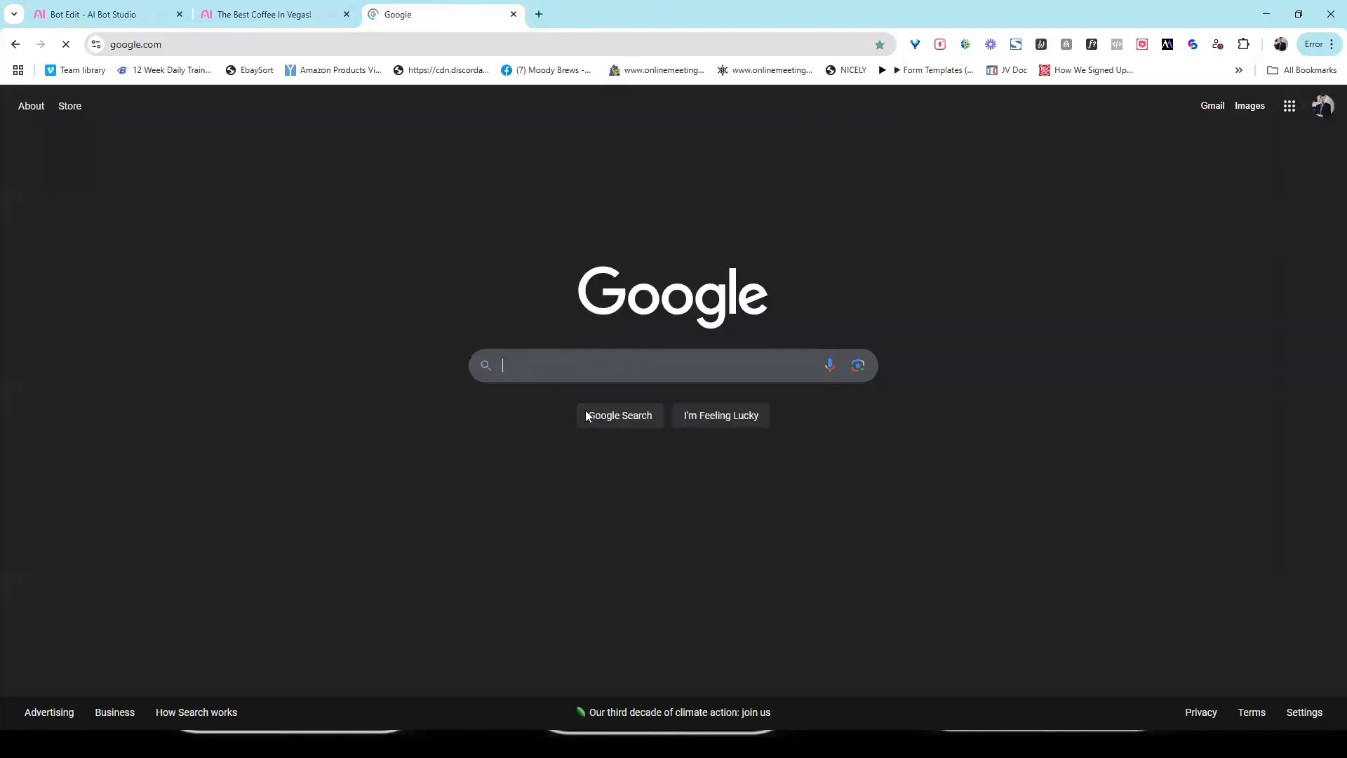
left_click(585, 366)
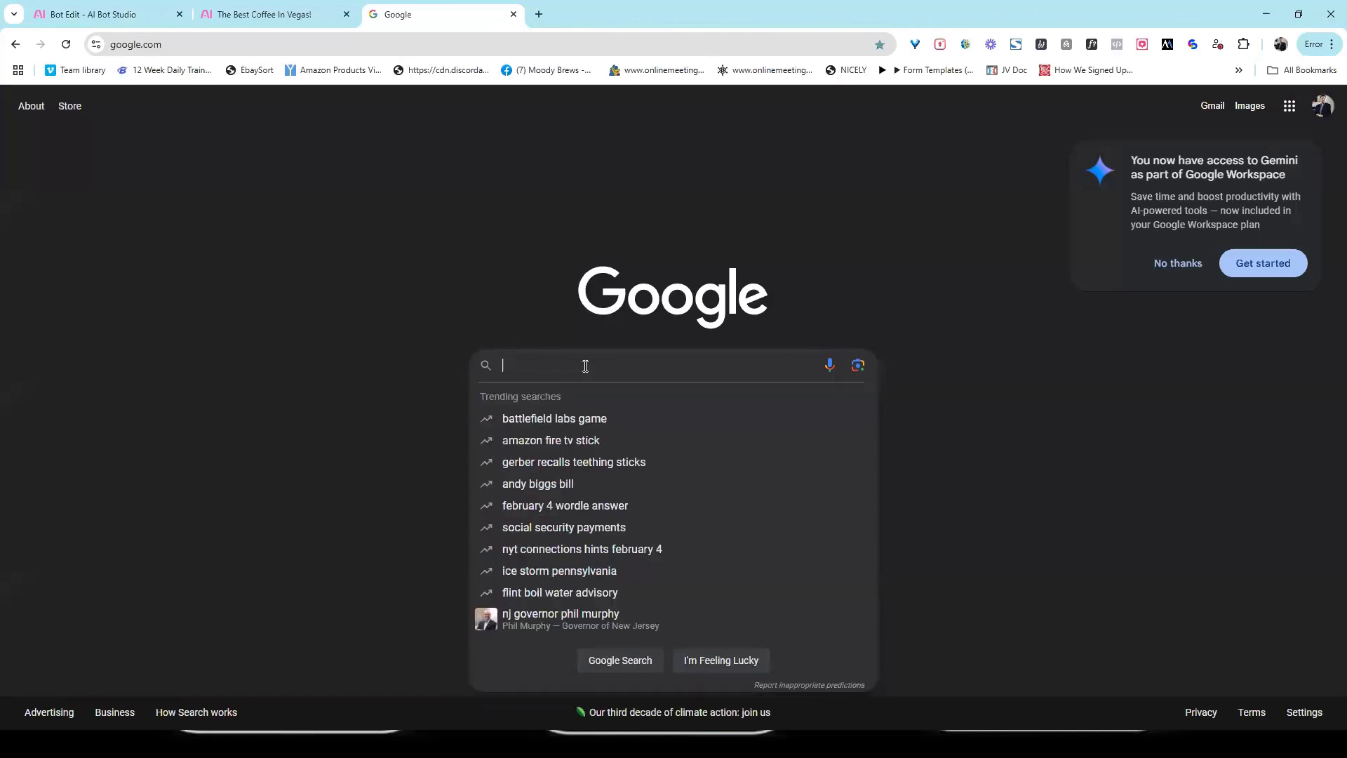
type("b")
key("BackSpace")
type("coffe")
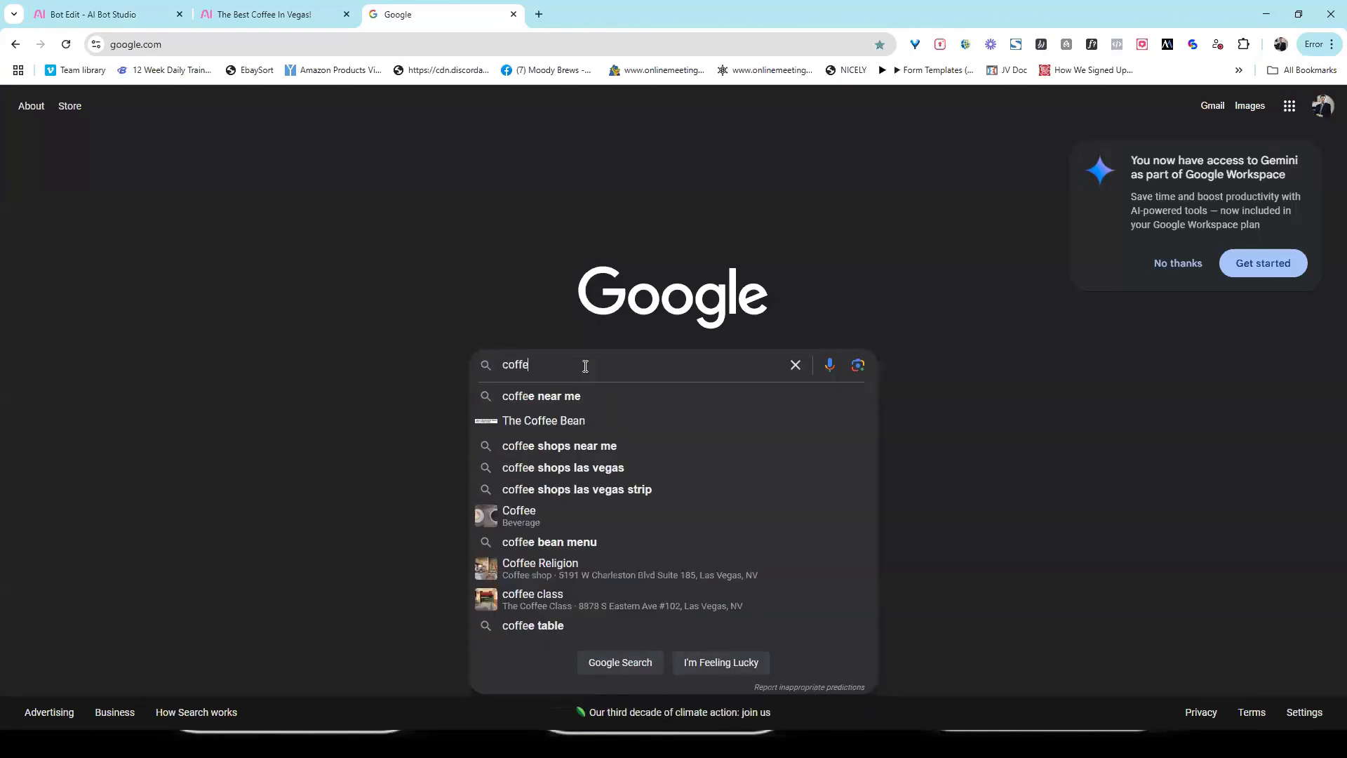
type("e shi")
key("BackSpace")
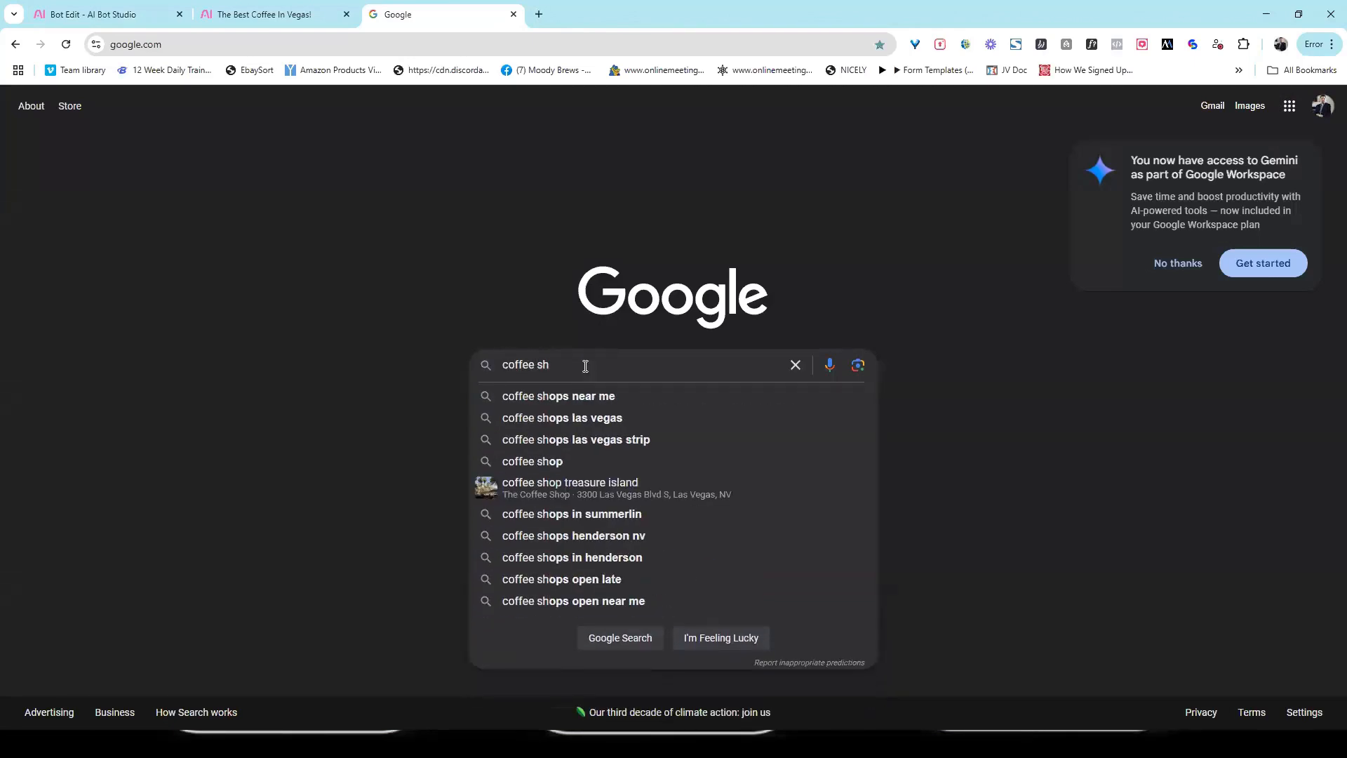
type("op logo")
key("Return")
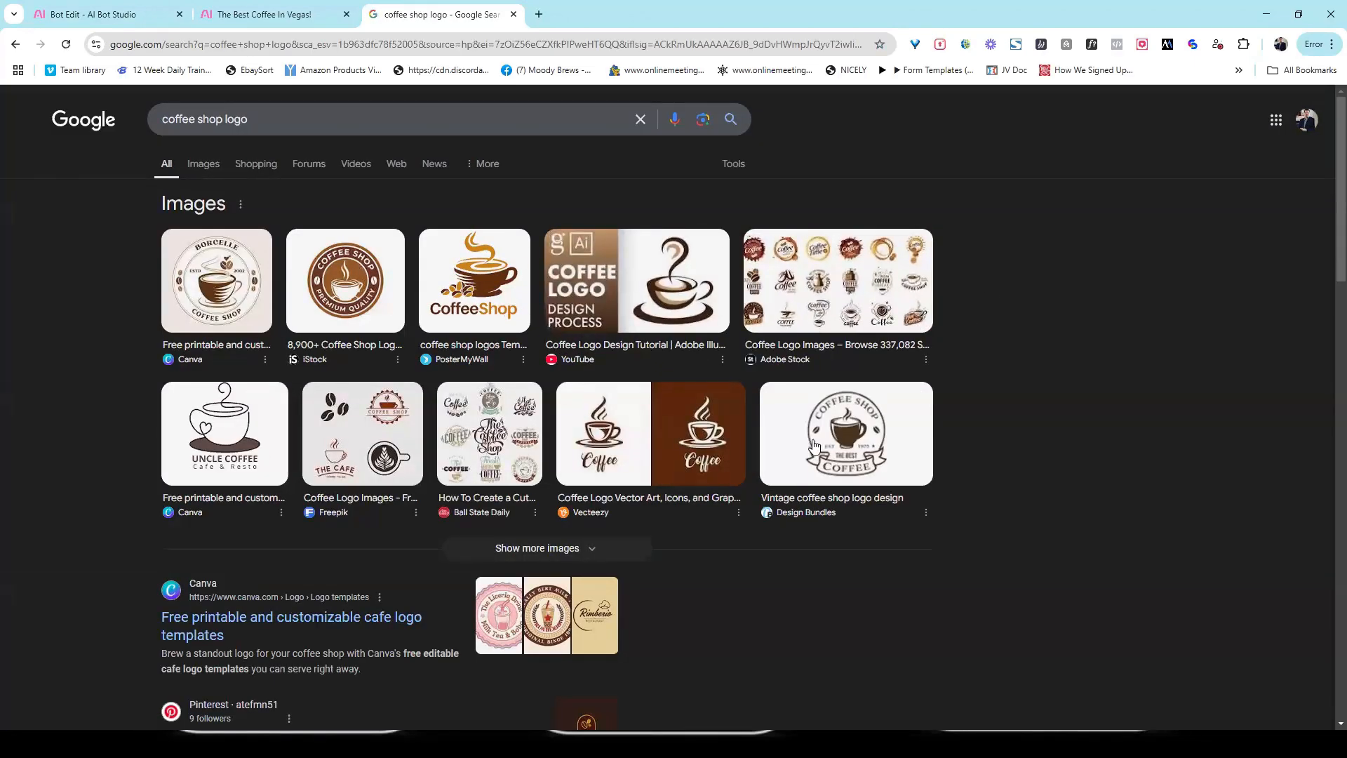
Step: Save the Vintage coffee shop logo design image from Design Bundles into the Square folder as images (1)
left_click(905, 421)
right_click(1089, 344)
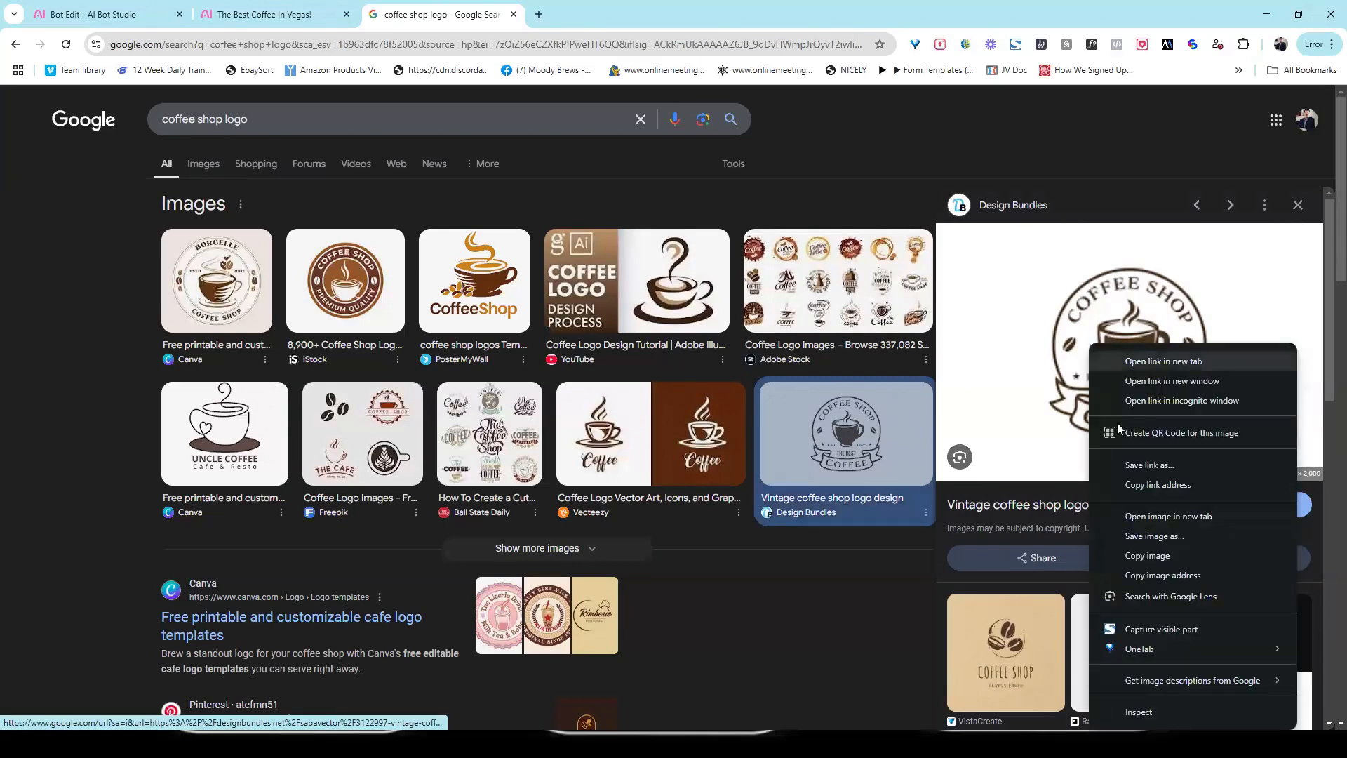
left_click(1122, 533)
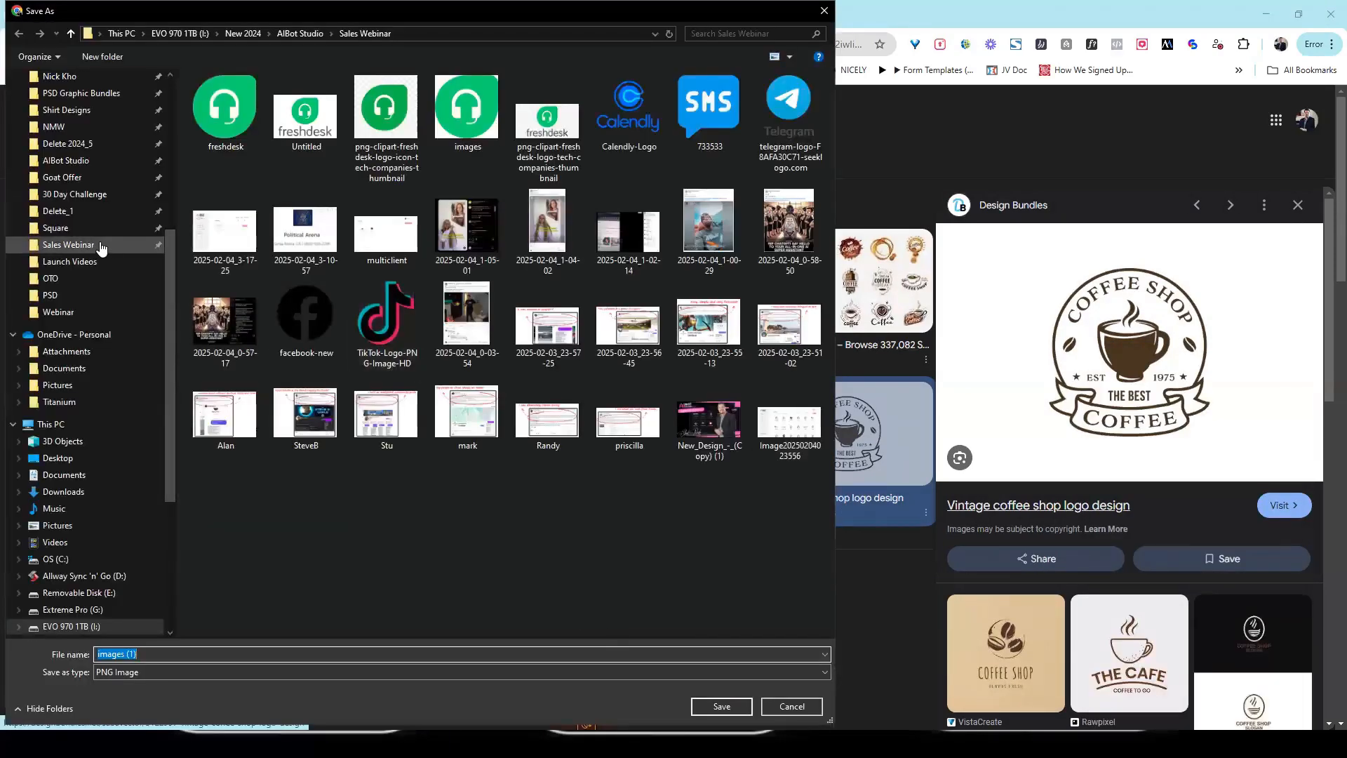
left_click(83, 229)
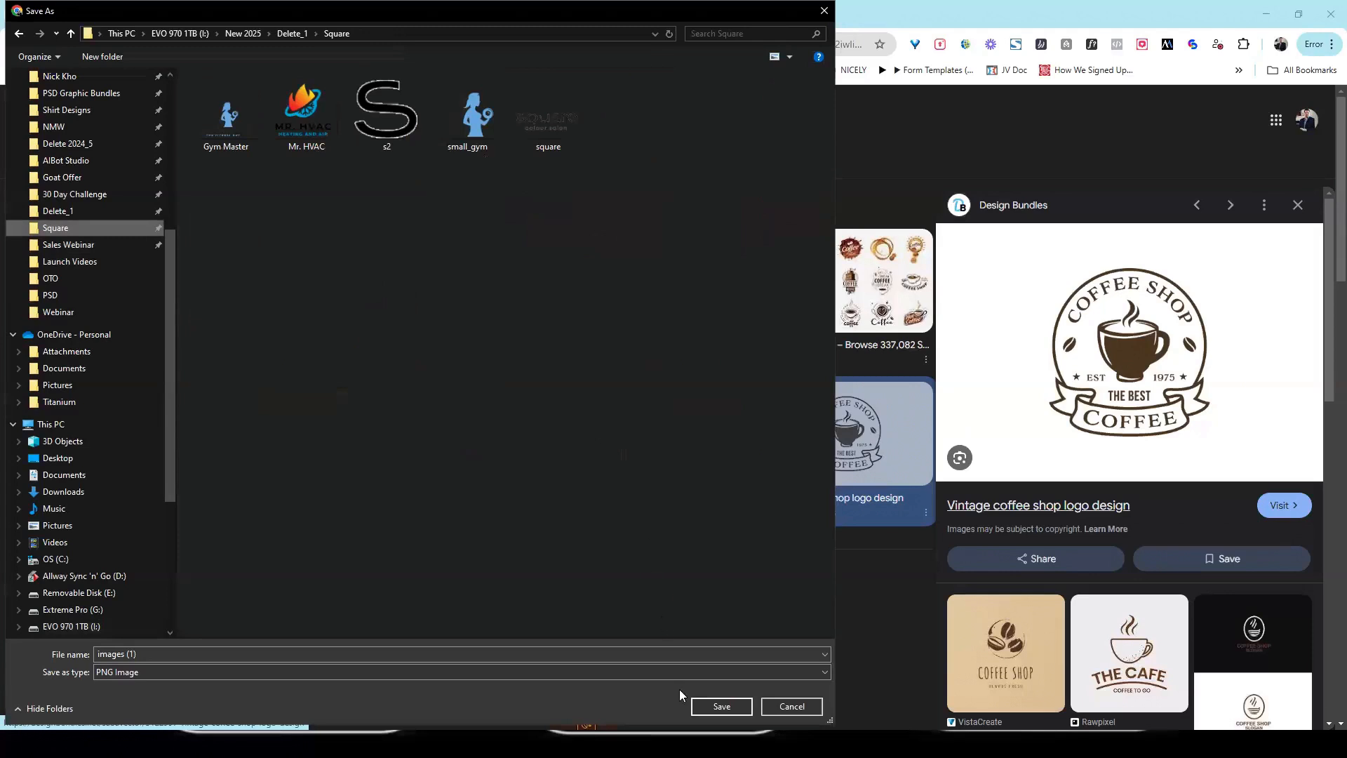
left_click(722, 706)
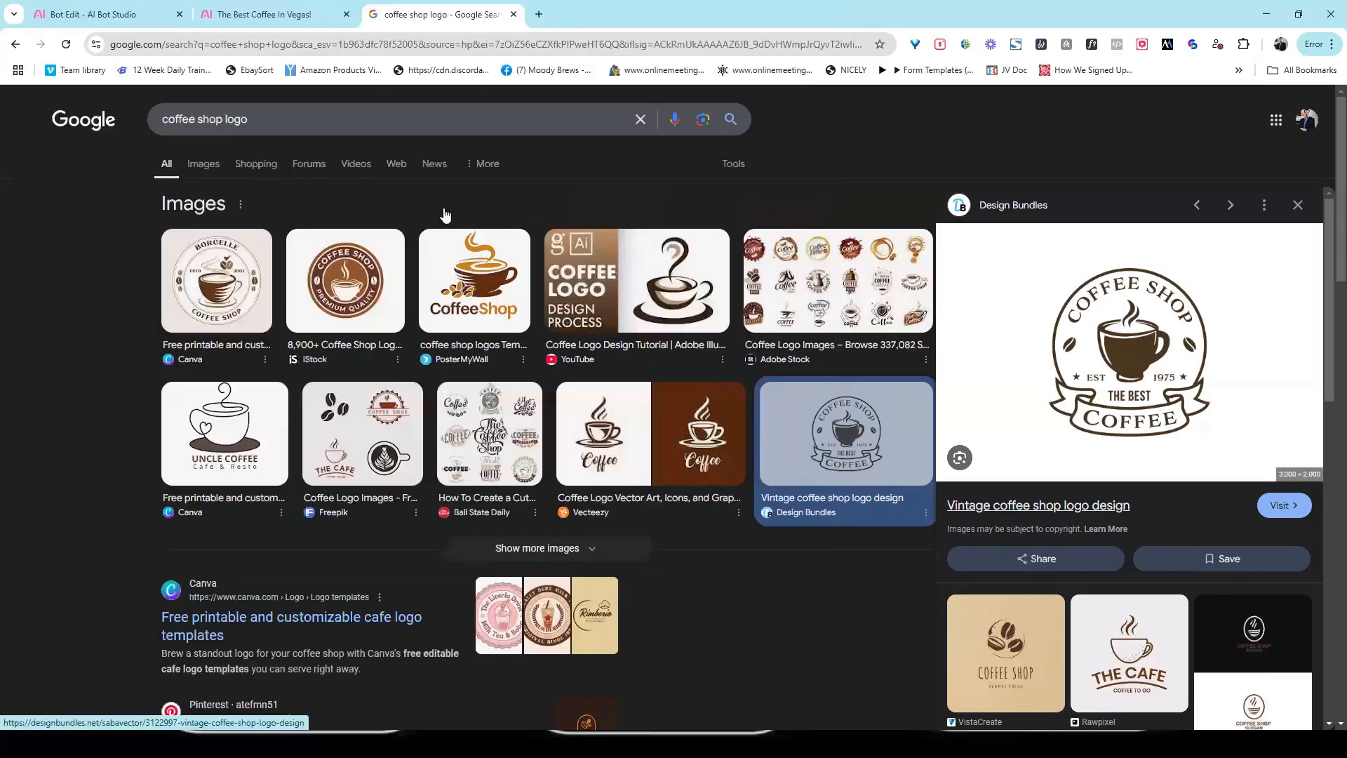
Step: Return to the Coffee Lover Bot editor and upload images (1) from the Square folder as the Main Logo
left_click(267, 14)
left_click(102, 15)
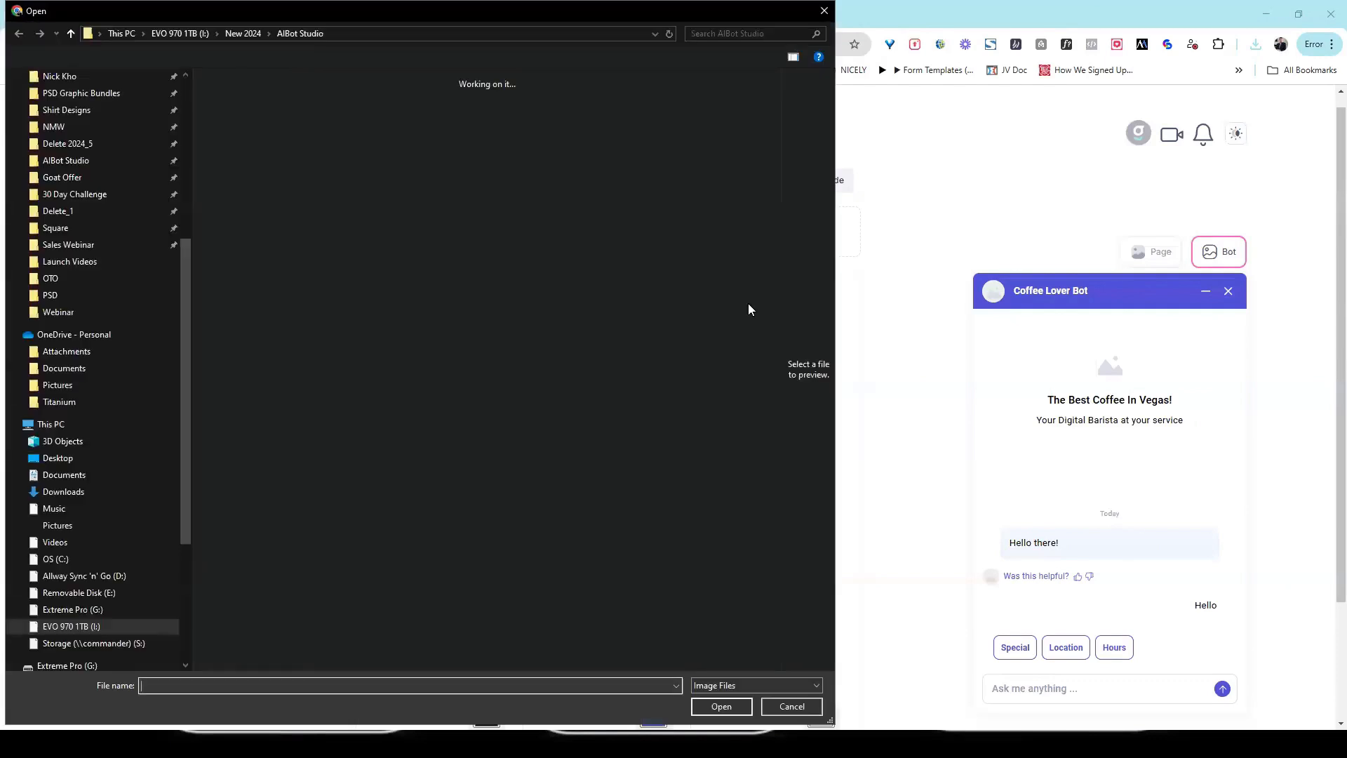
left_click(70, 228)
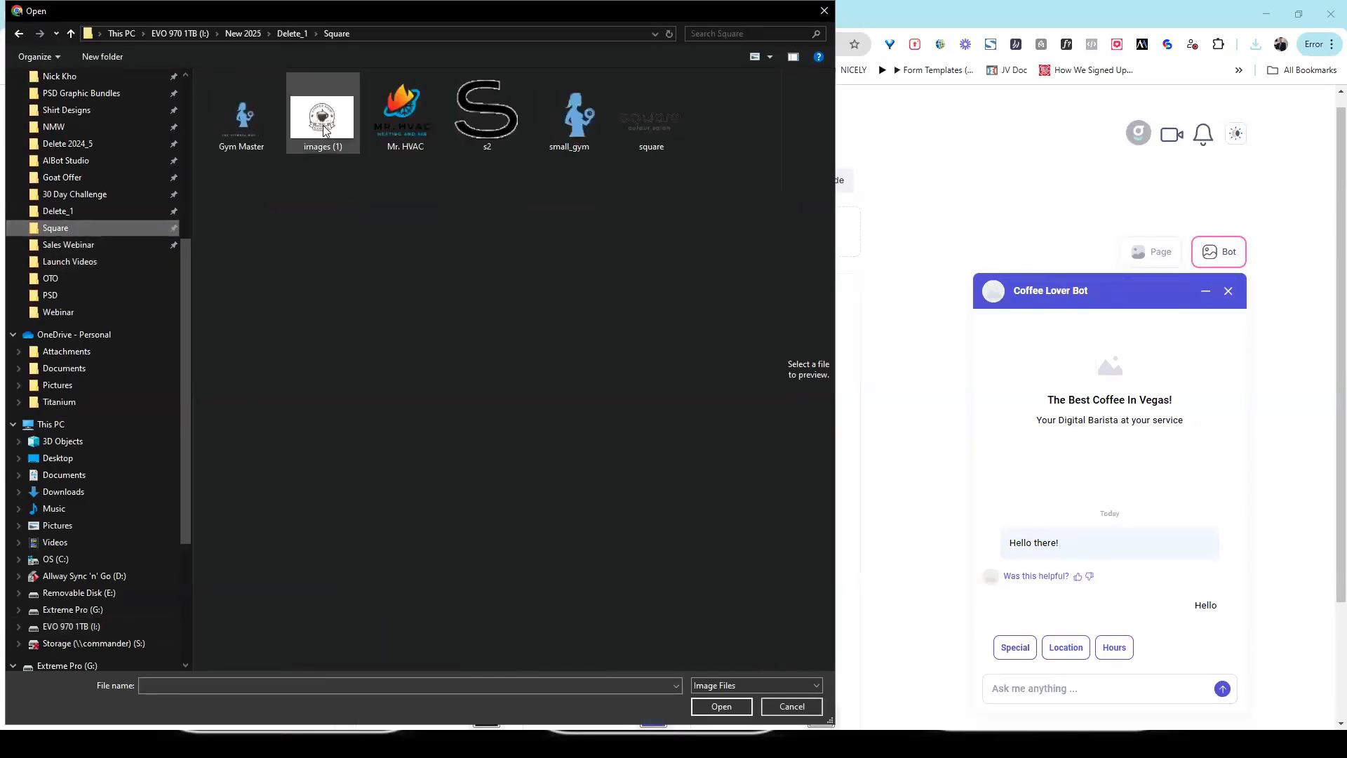
double_click(322, 113)
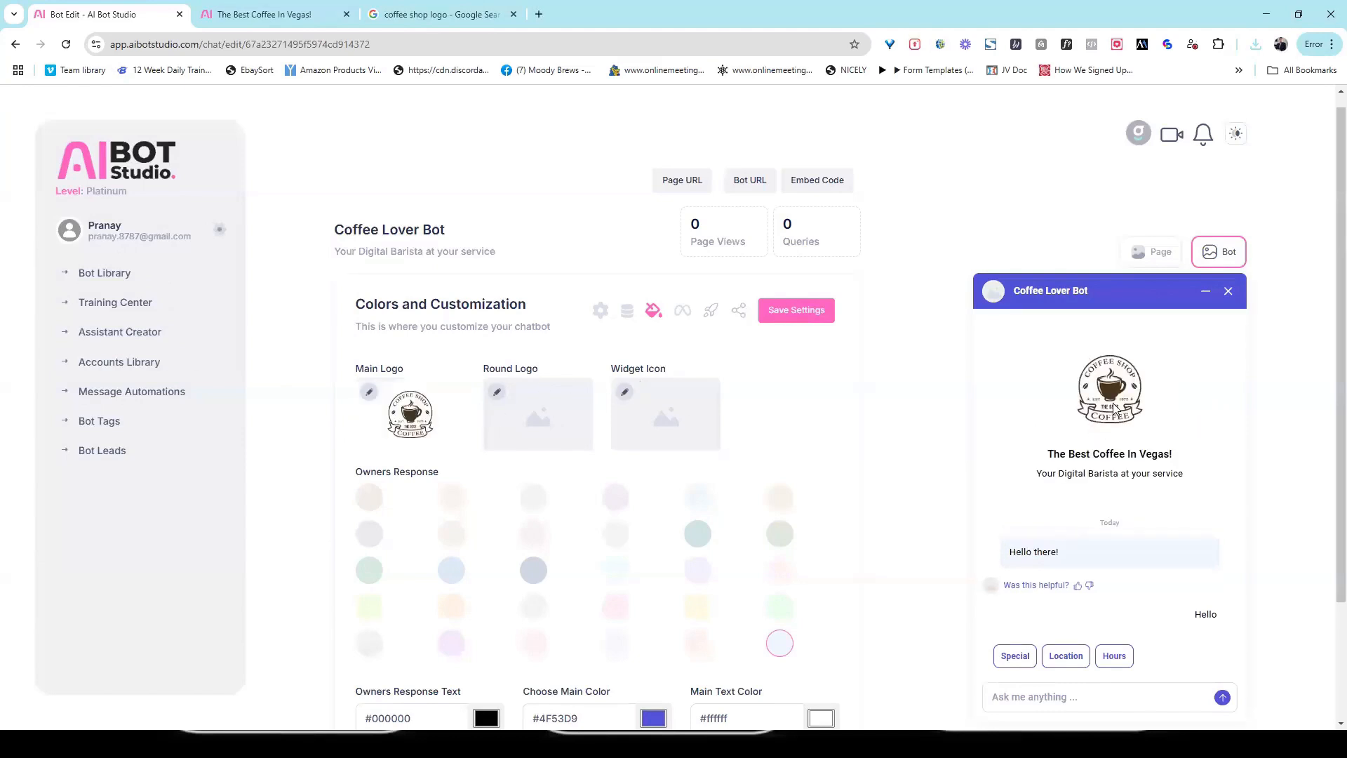
Step: Try to use the images (1) file as the bot's Round Logo
left_click(497, 391)
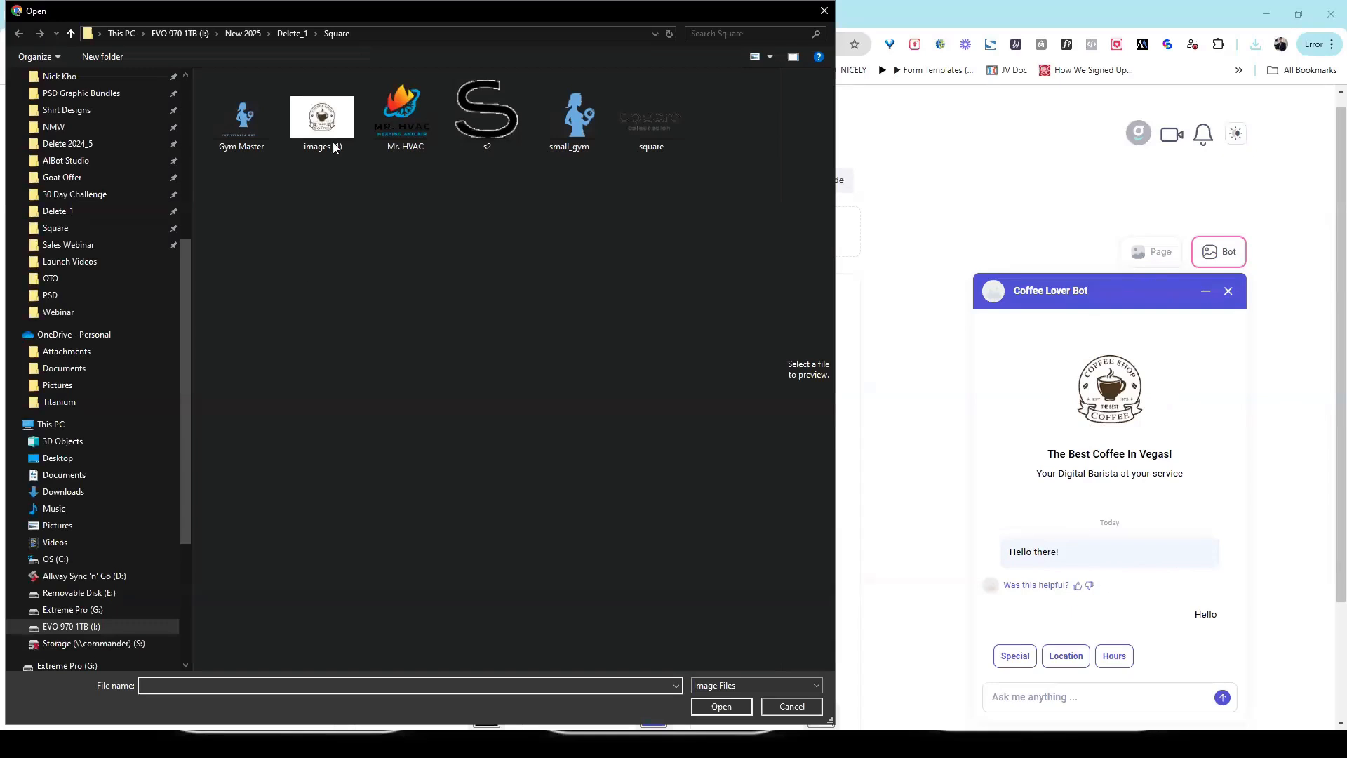
left_click(333, 117)
double_click(333, 116)
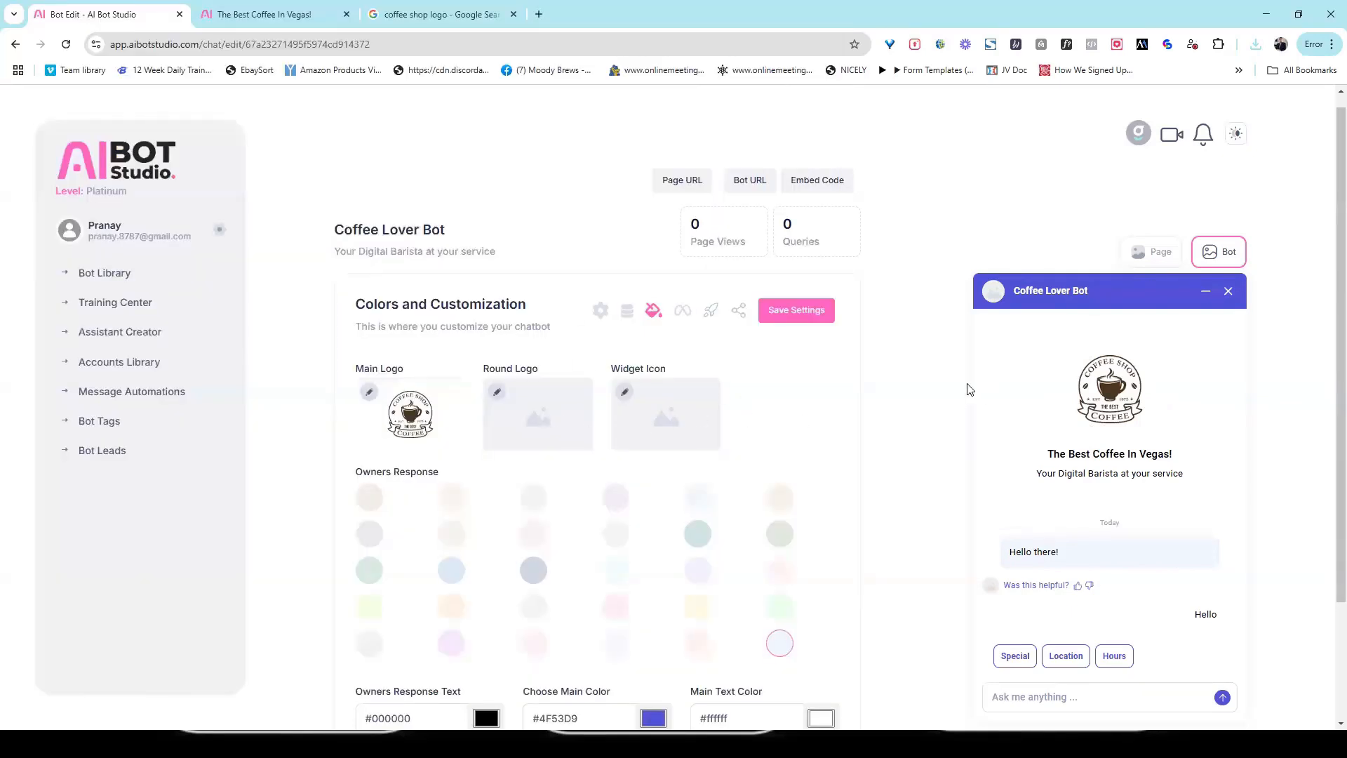
Step: Upload the s2 image as the Round Logo and try to use it for the Widget Icon too
left_click(498, 397)
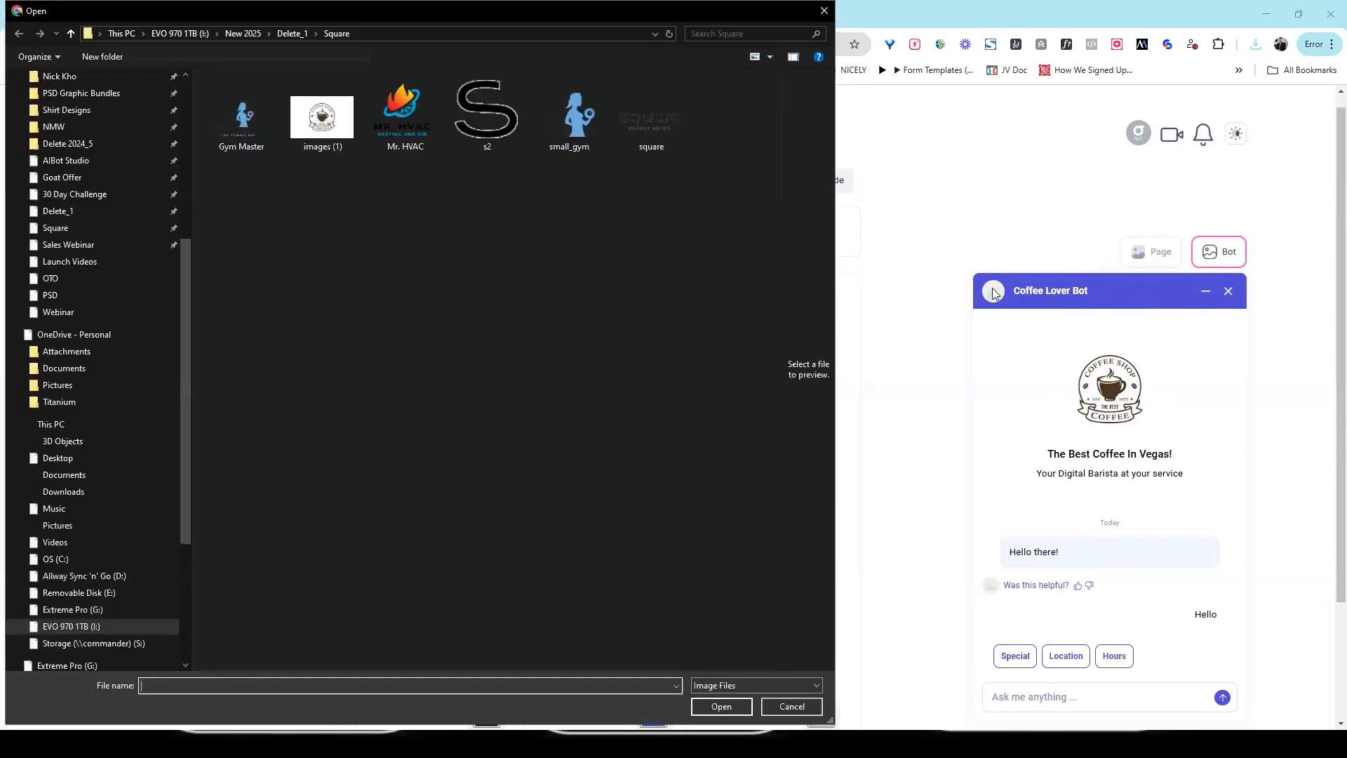
double_click(486, 112)
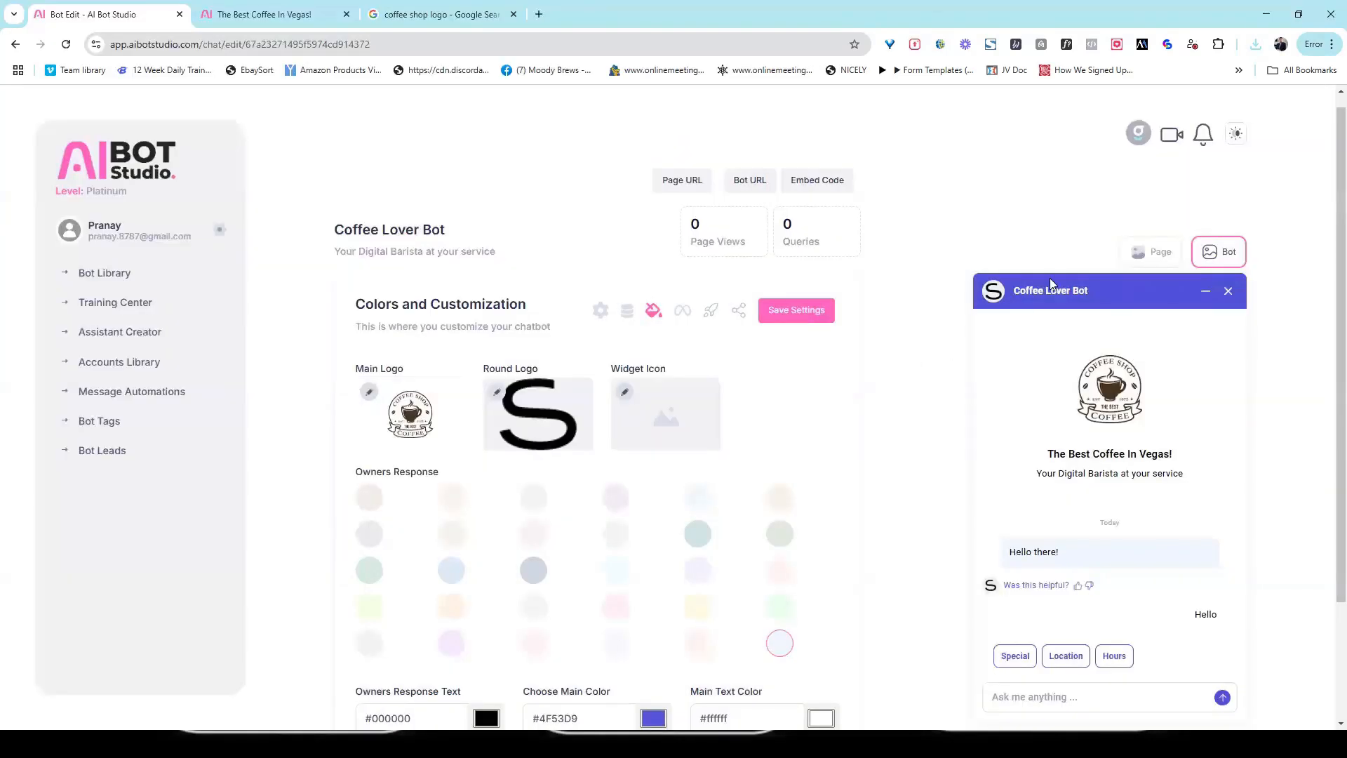
left_click(624, 393)
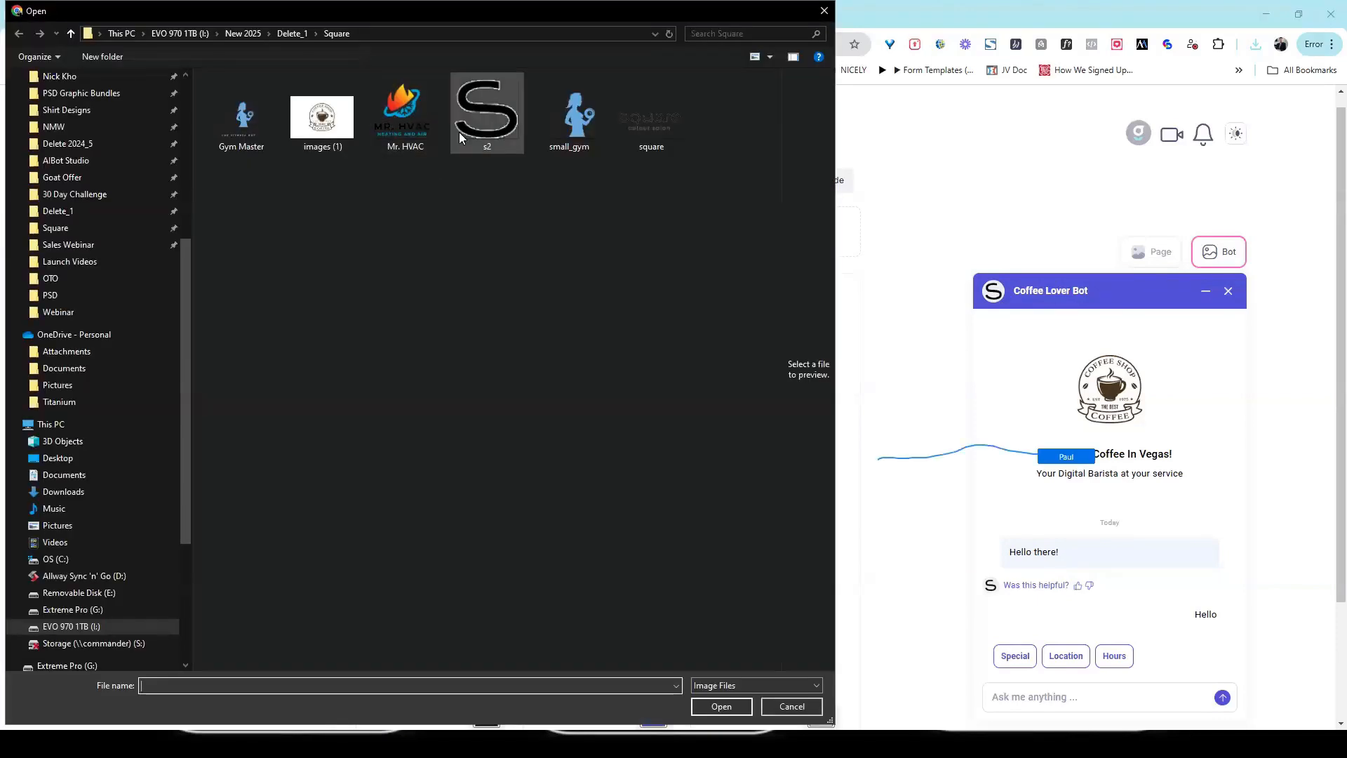
left_click(459, 132)
double_click(459, 132)
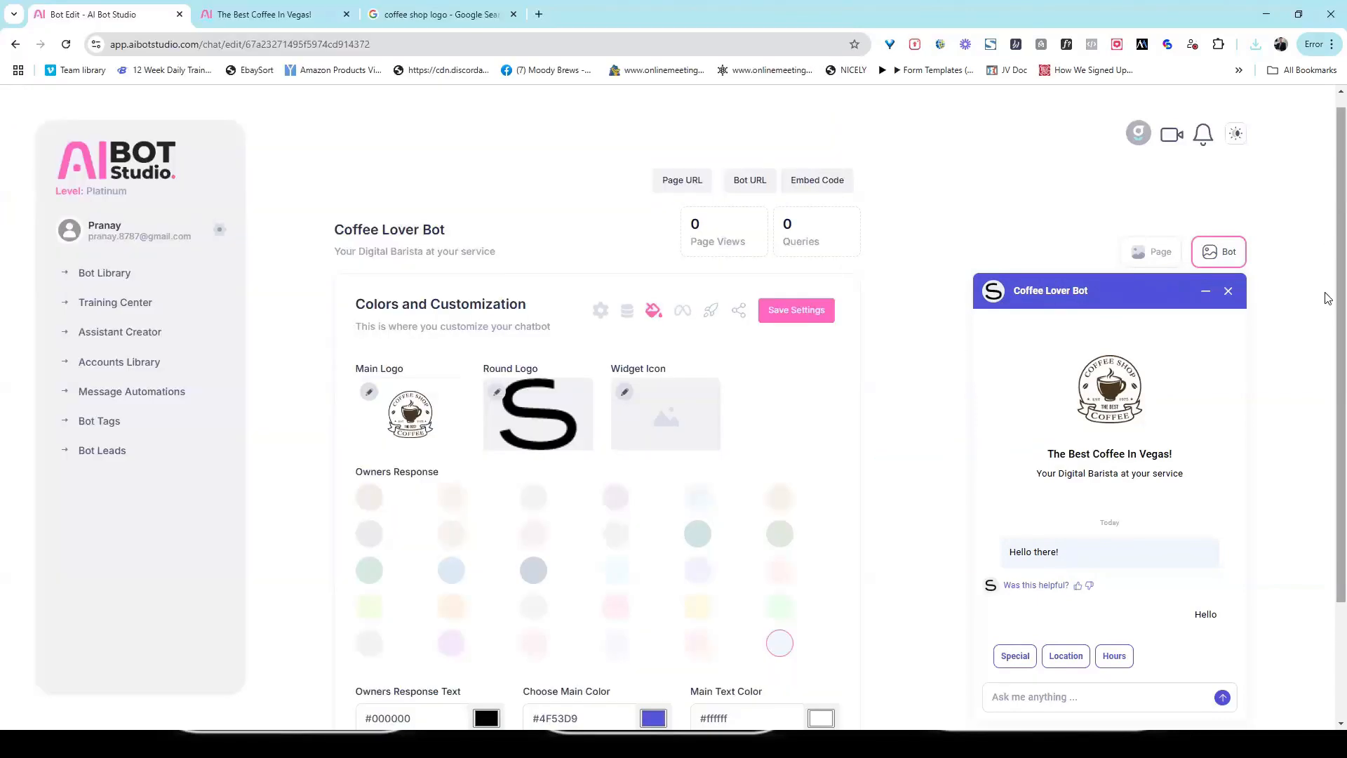
Step: Try several Owners Response colors and settle on the light grey swatch that starts the last row
left_click_drag(1340, 292, 1326, 435)
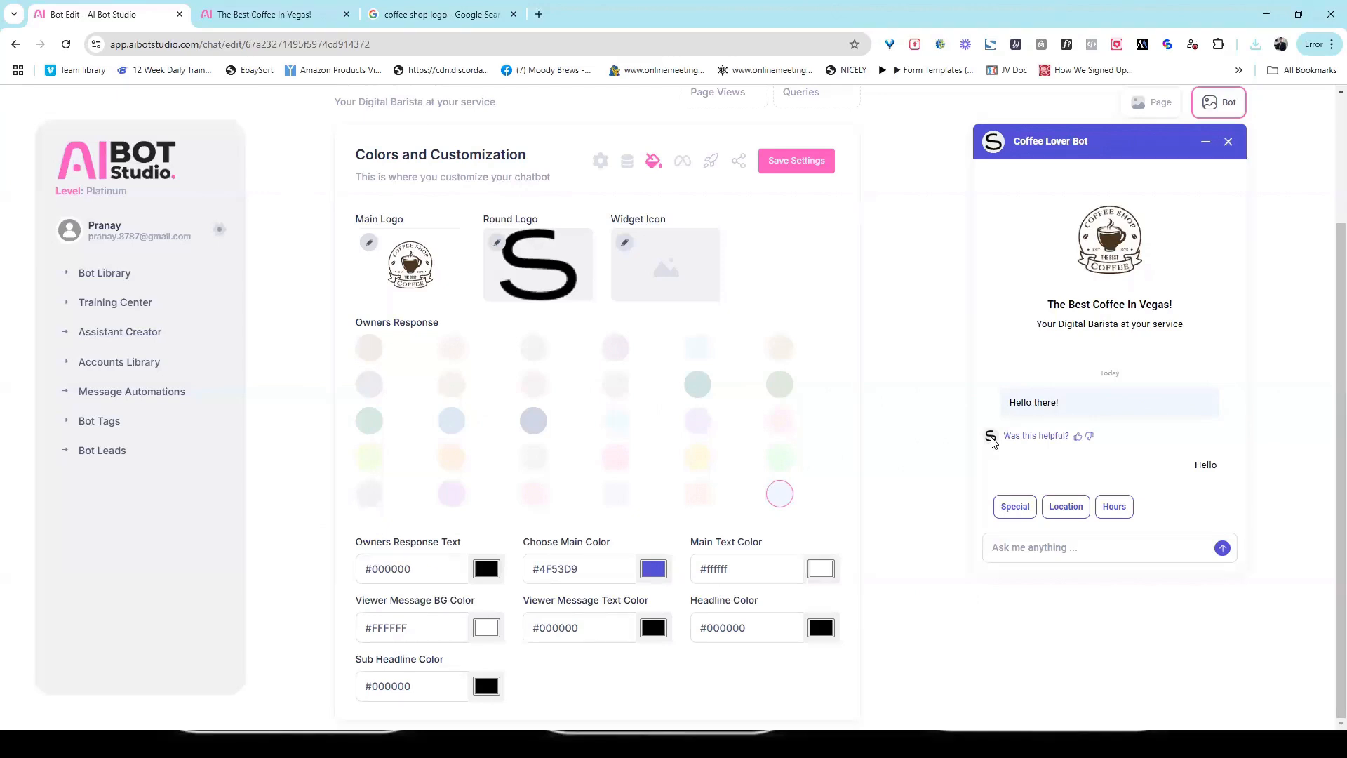
left_click(371, 356)
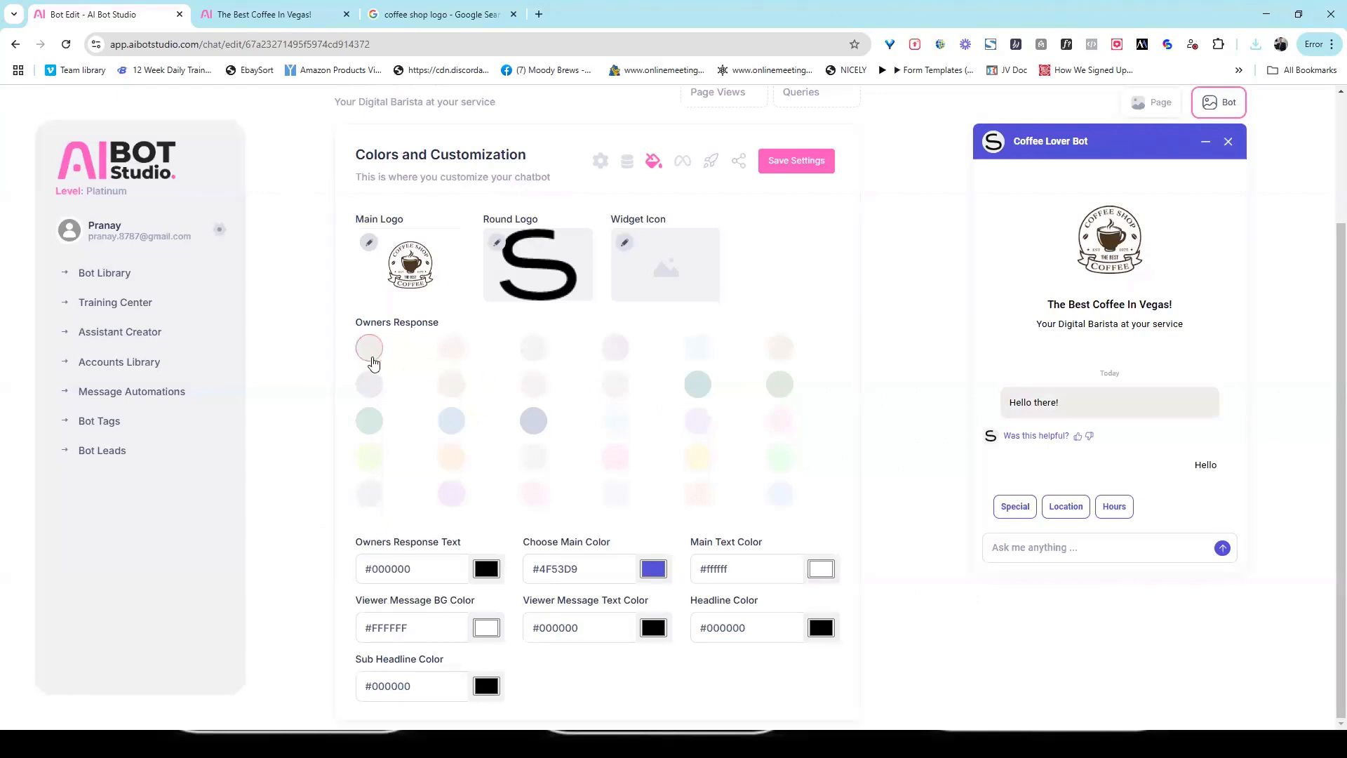
left_click(372, 420)
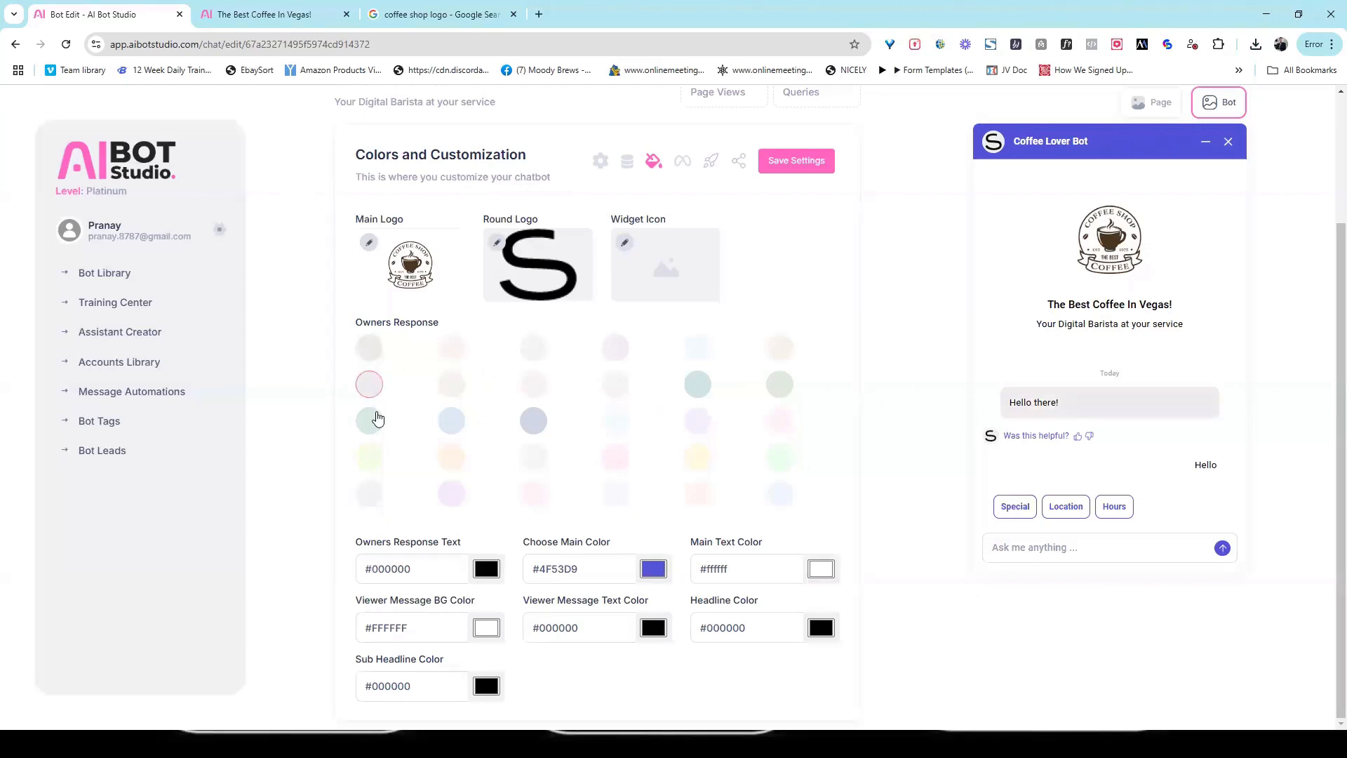
left_click(373, 460)
left_click(379, 494)
Step: Sample the brown #48361E from the coffee logo and apply it as the main color and the viewer message background color
left_click(1107, 238)
left_click_drag(584, 570, 433, 571)
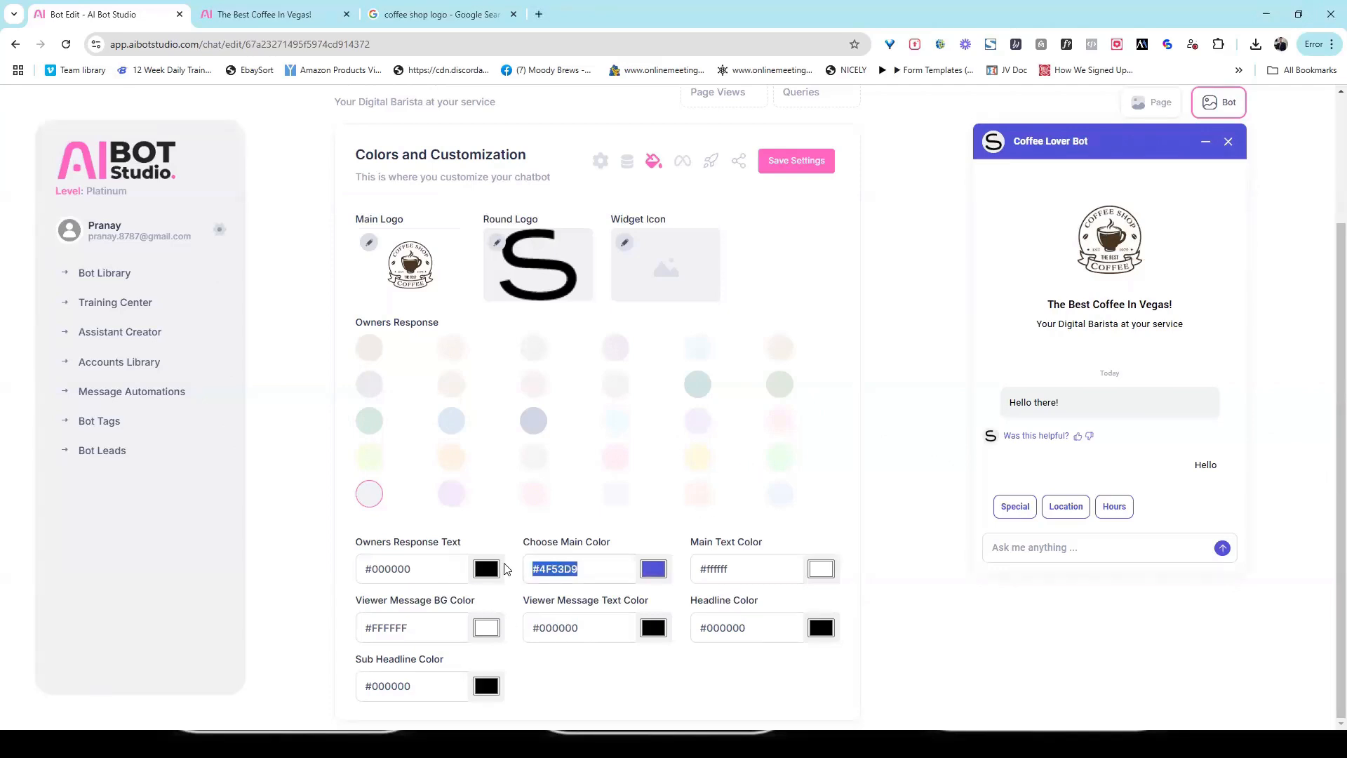
type("#48361E")
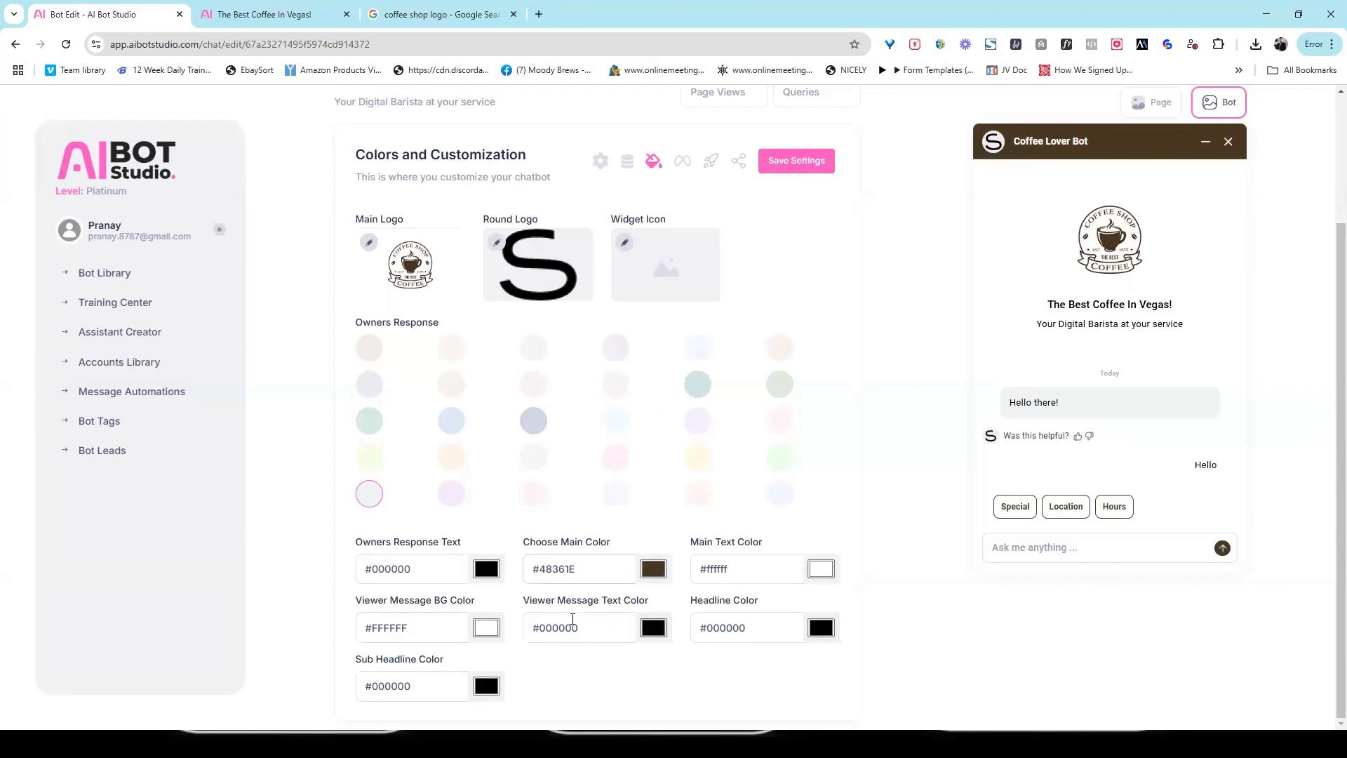
triple_click(387, 629)
type("#48361E")
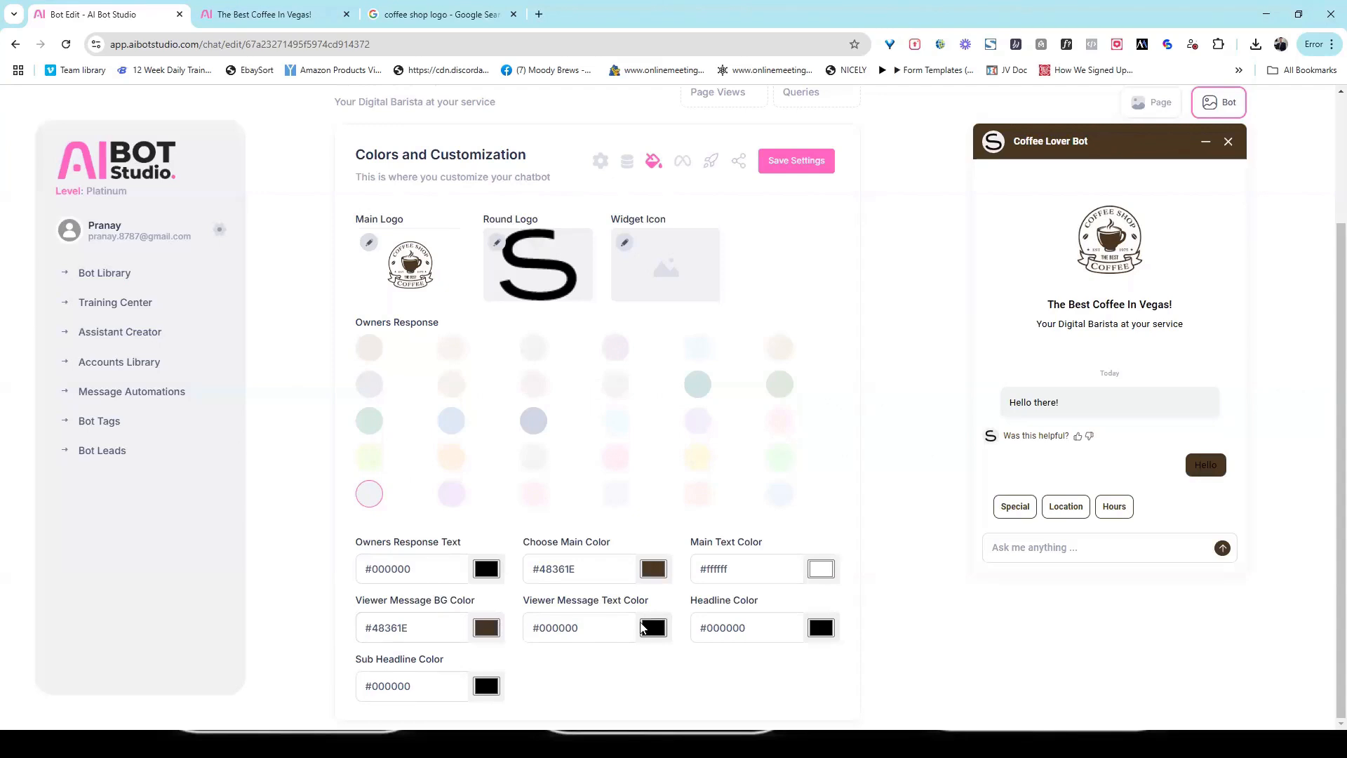
Step: Set the viewer message text color to white (#ffffff) and save the settings
left_click(652, 628)
left_click_drag(649, 537, 642, 444)
left_click(903, 579)
left_click(801, 160)
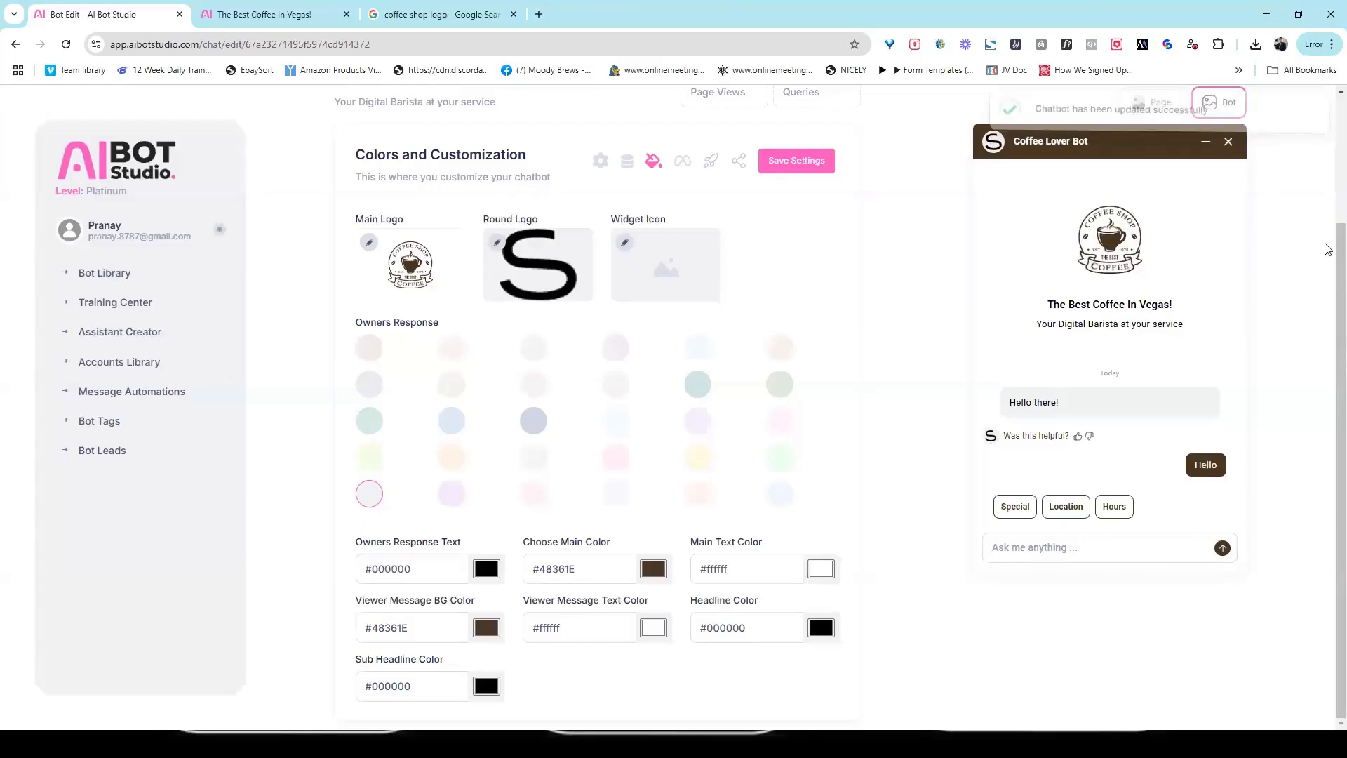
Step: Open the live bot at its Bot URL and expand the chat widget to check the new branding
left_click_drag(1341, 265, 1325, 166)
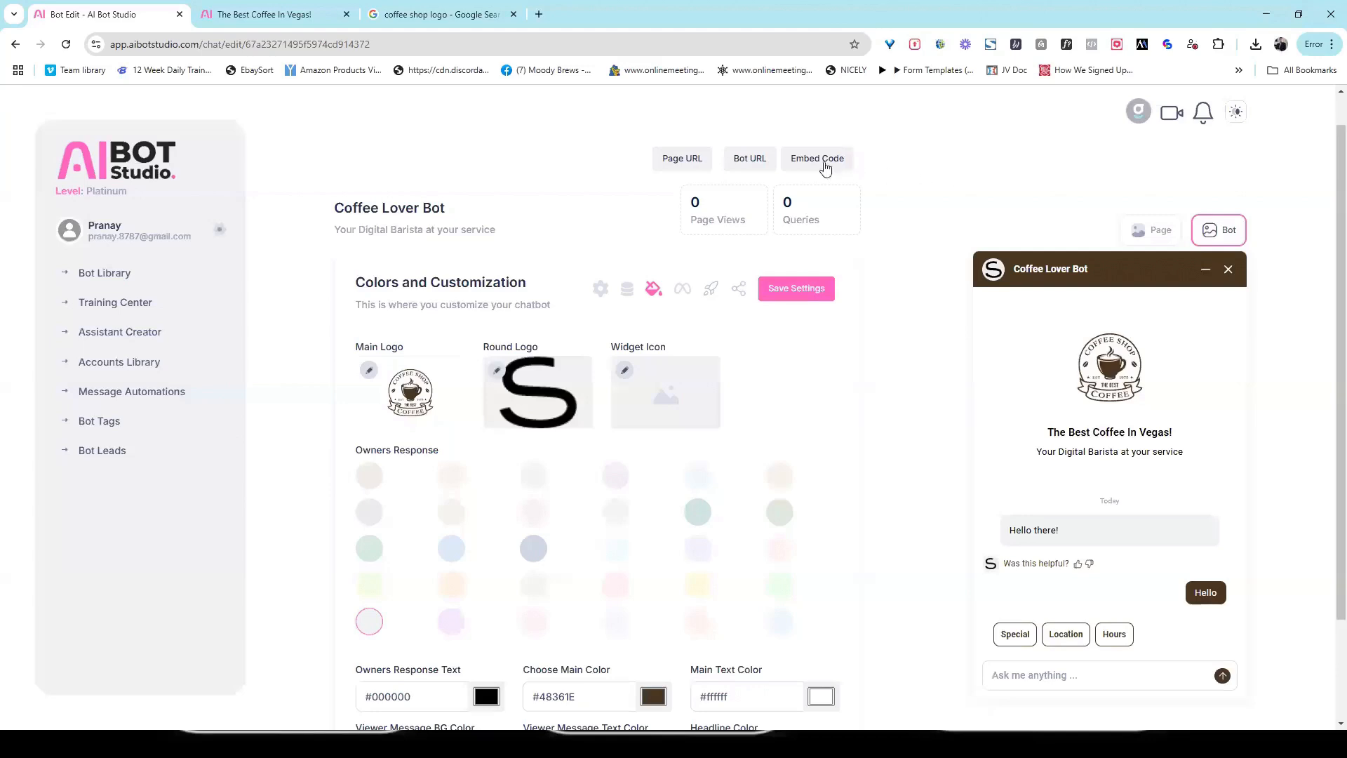
left_click(762, 168)
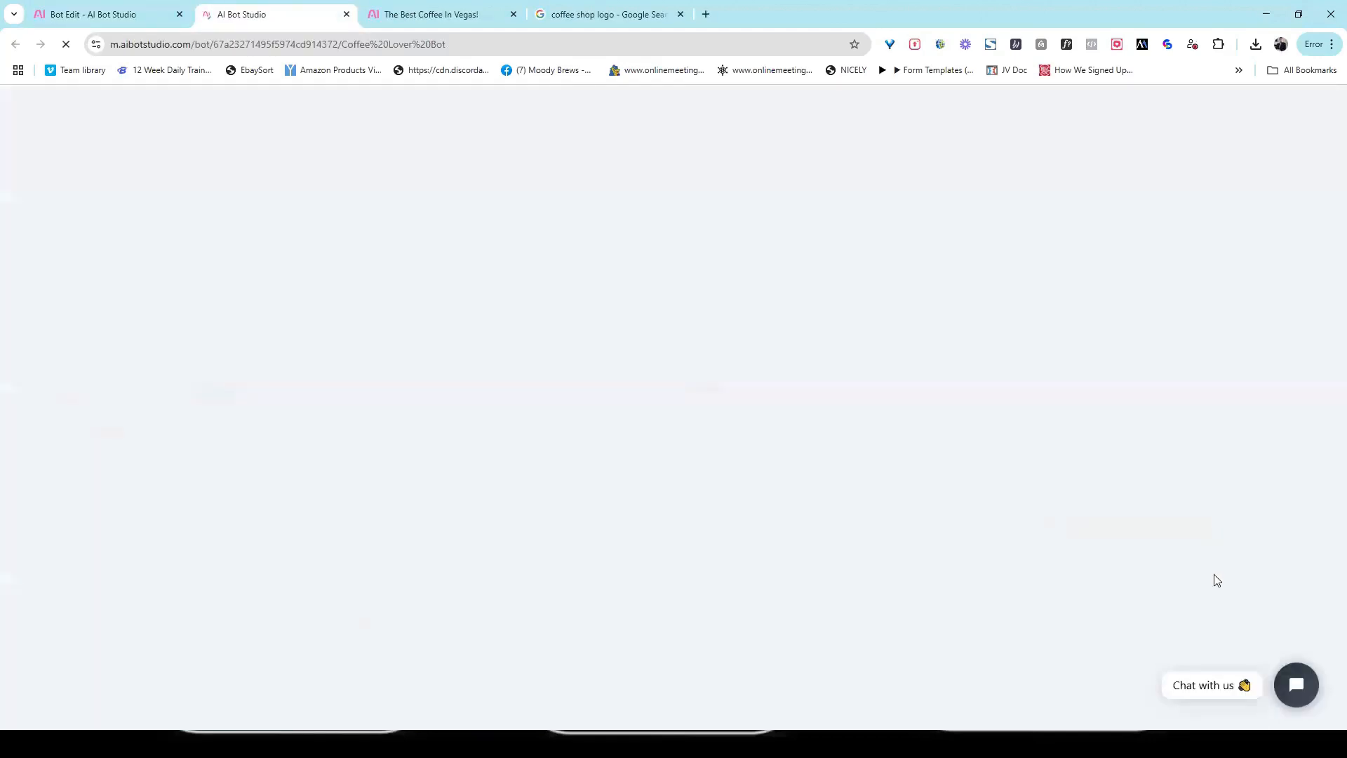
left_click(1208, 685)
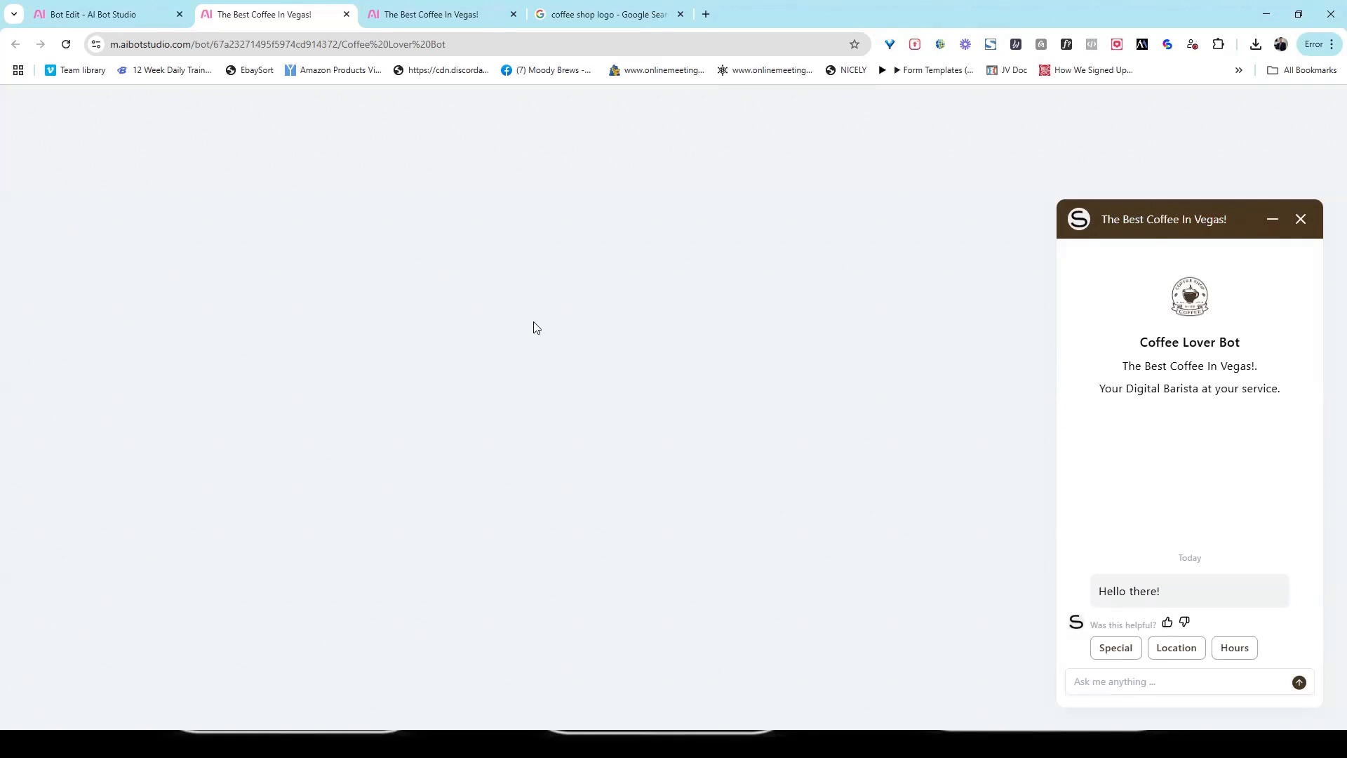
Step: Return to the bot editor, switch to the Page version and upload images (1) as its Main Logo
key("ctrl+Page_Up")
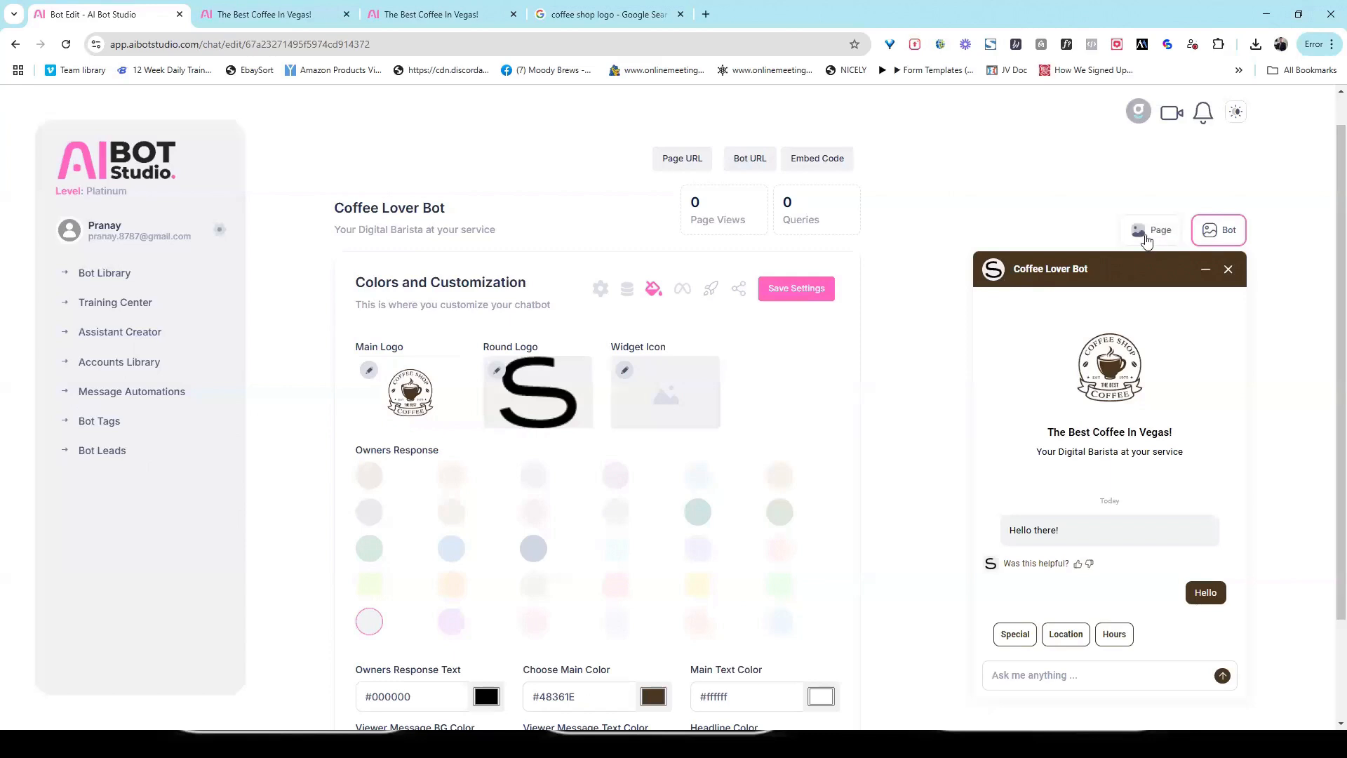
scroll(1328, 373, "down", 2)
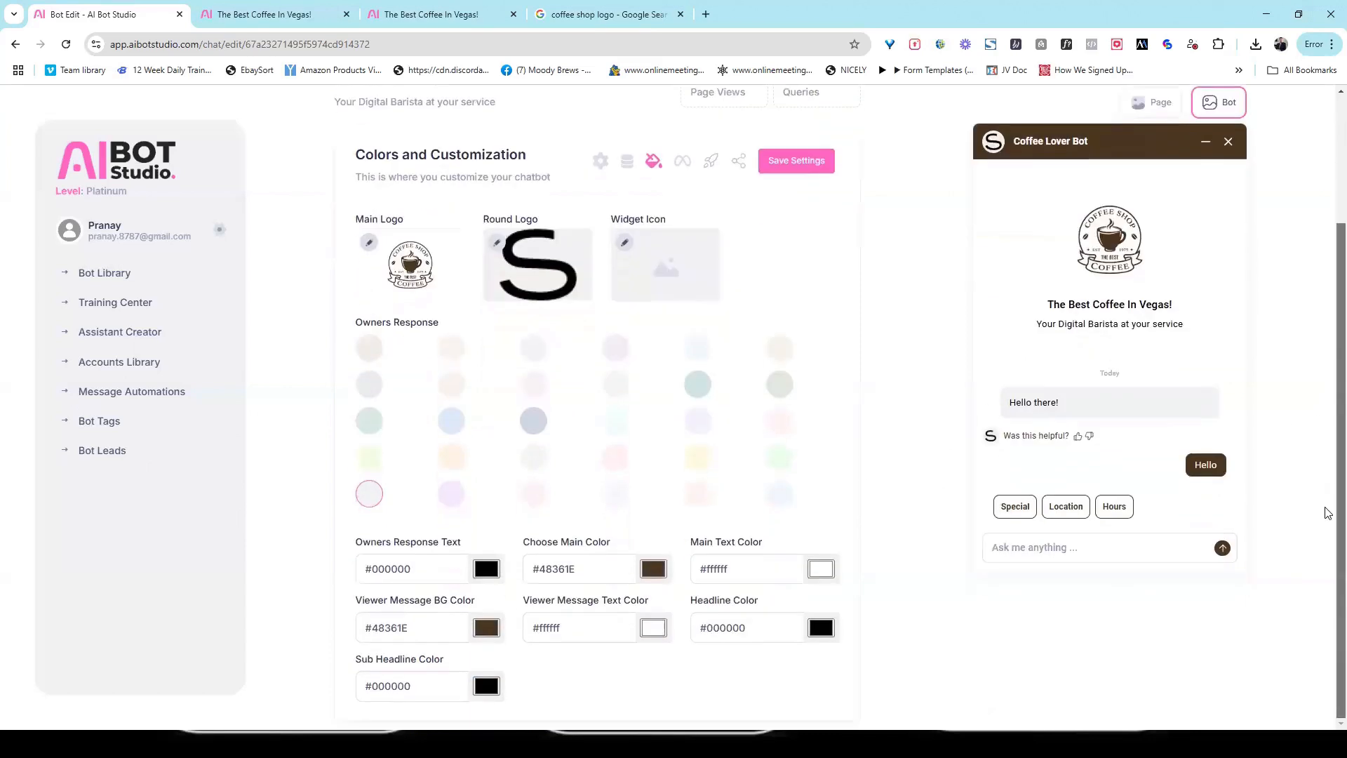
scroll(1328, 351, "up", 3)
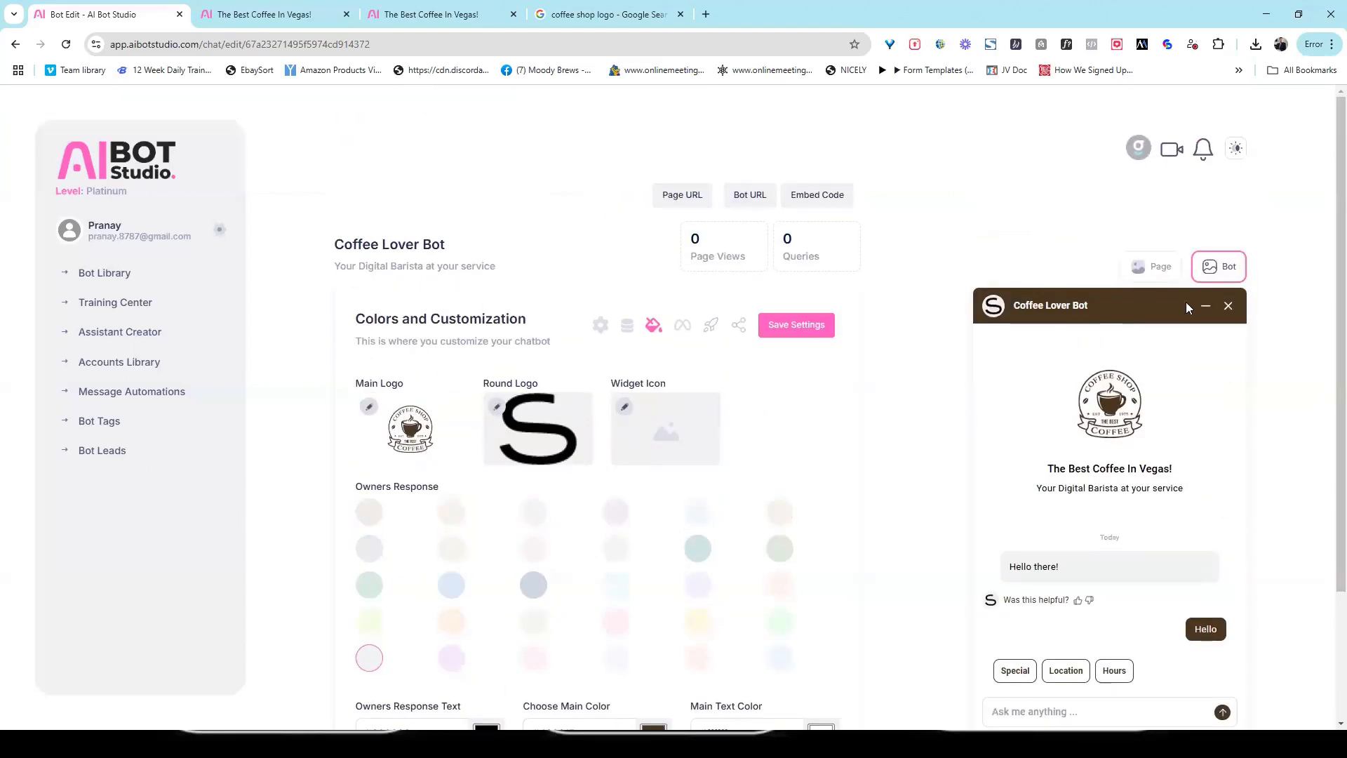
left_click(1154, 270)
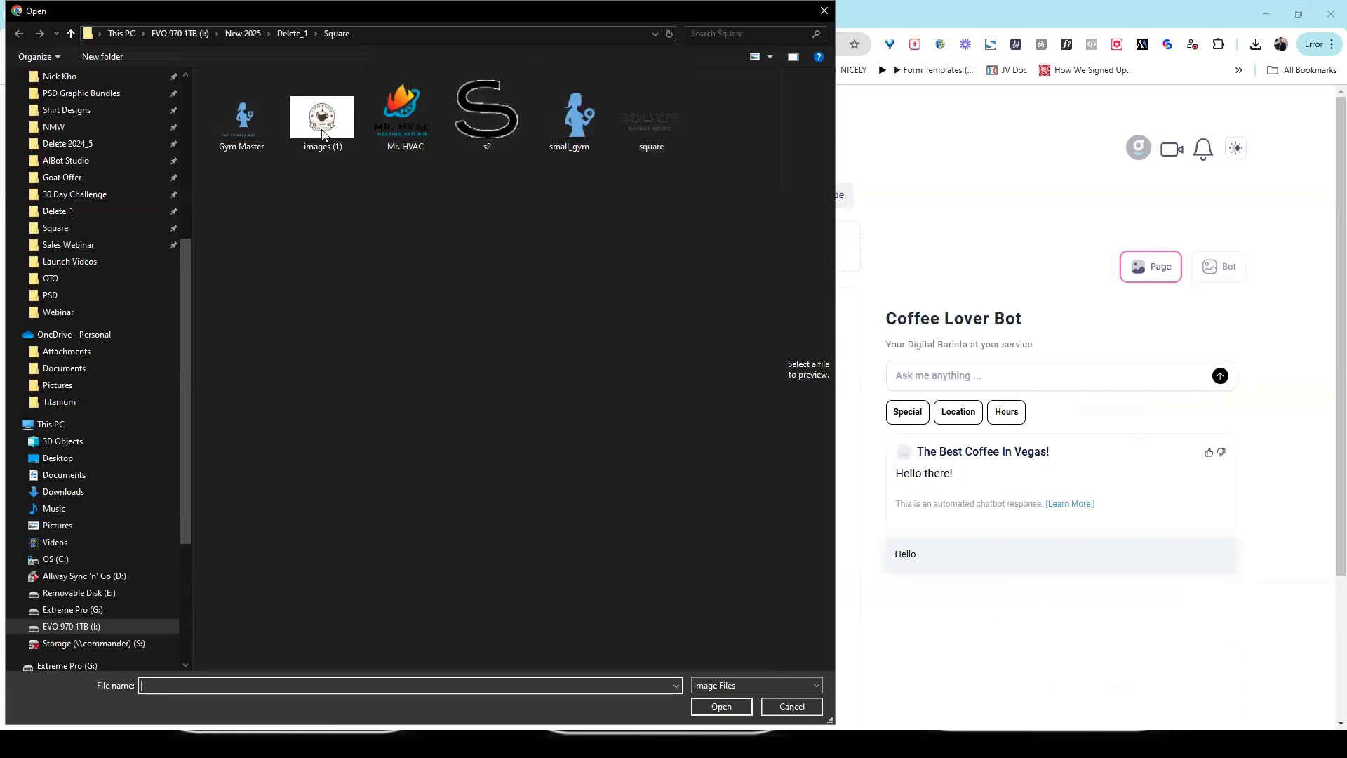
double_click(322, 135)
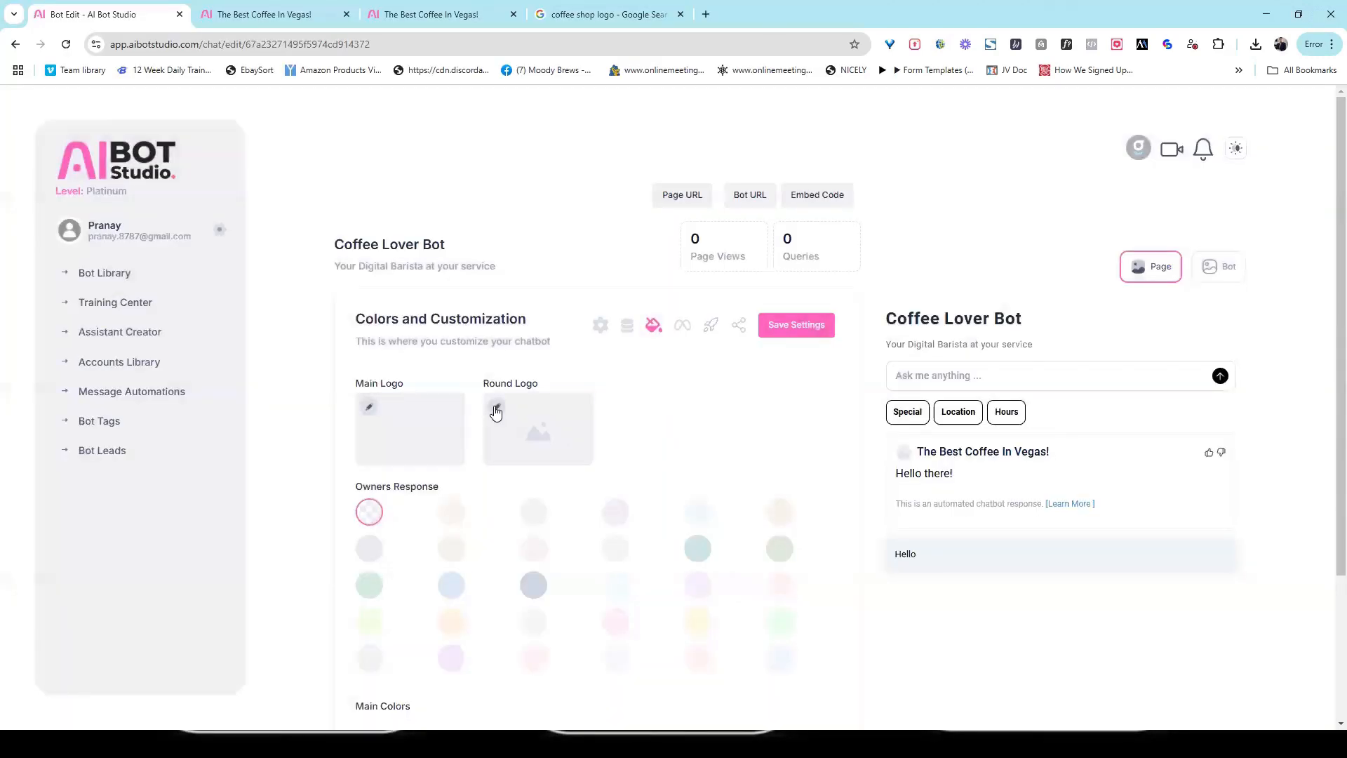
Step: Upload s2 as the Round Logo and open the live page through its Page URL
left_click(495, 407)
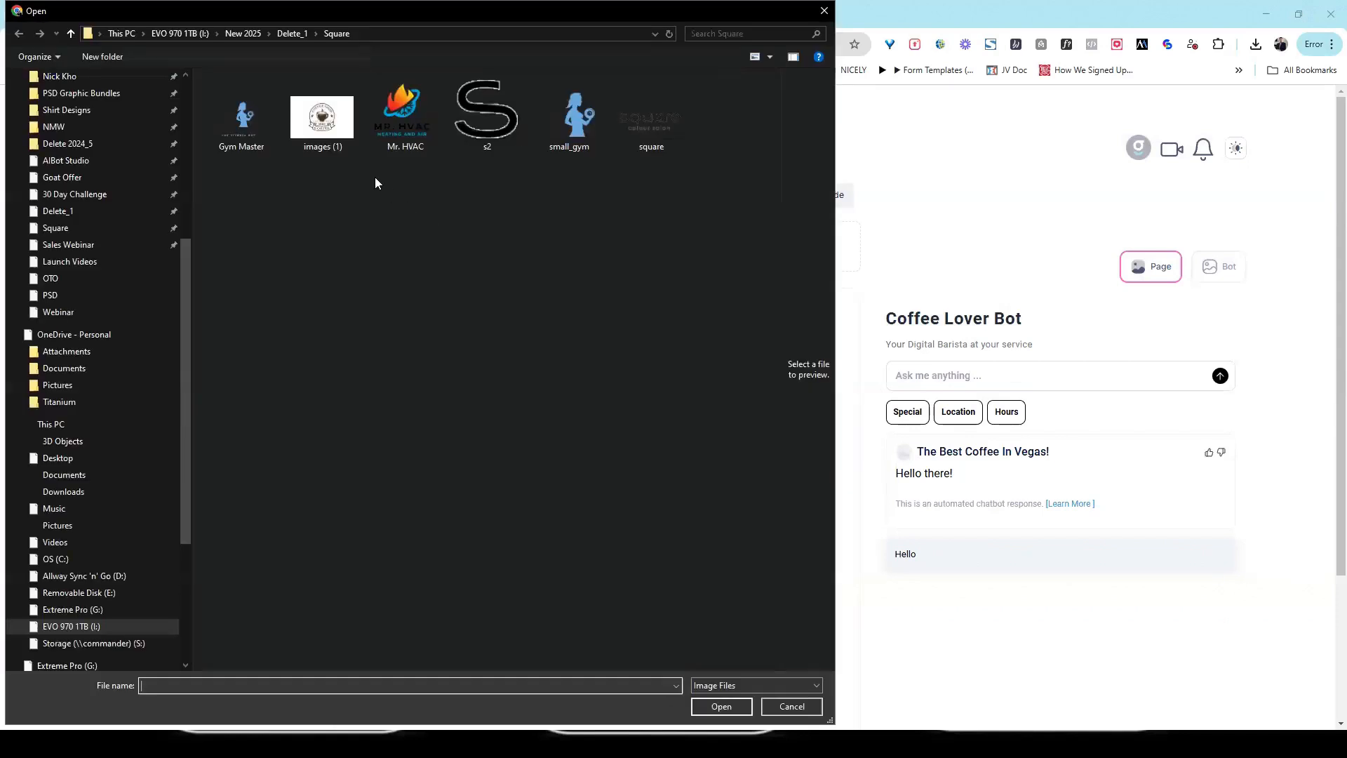
double_click(489, 123)
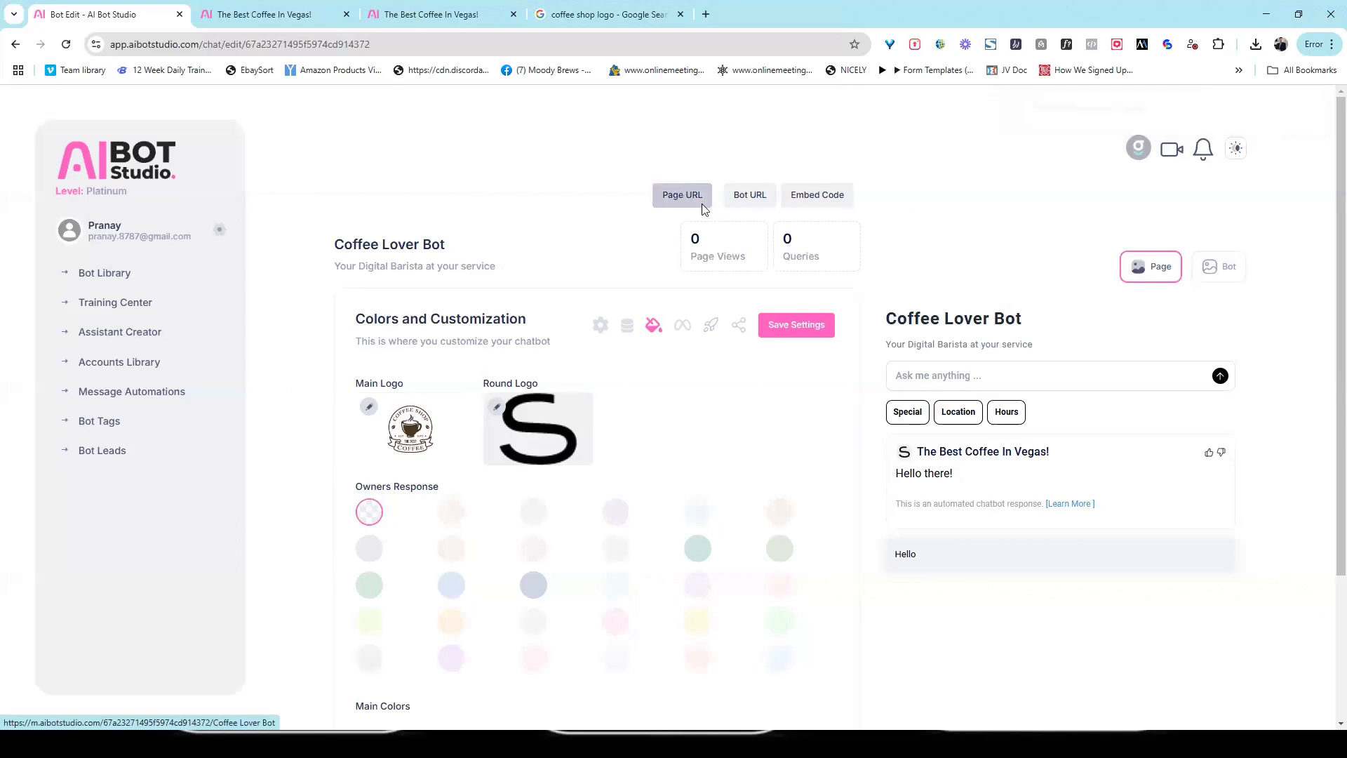
left_click(681, 196)
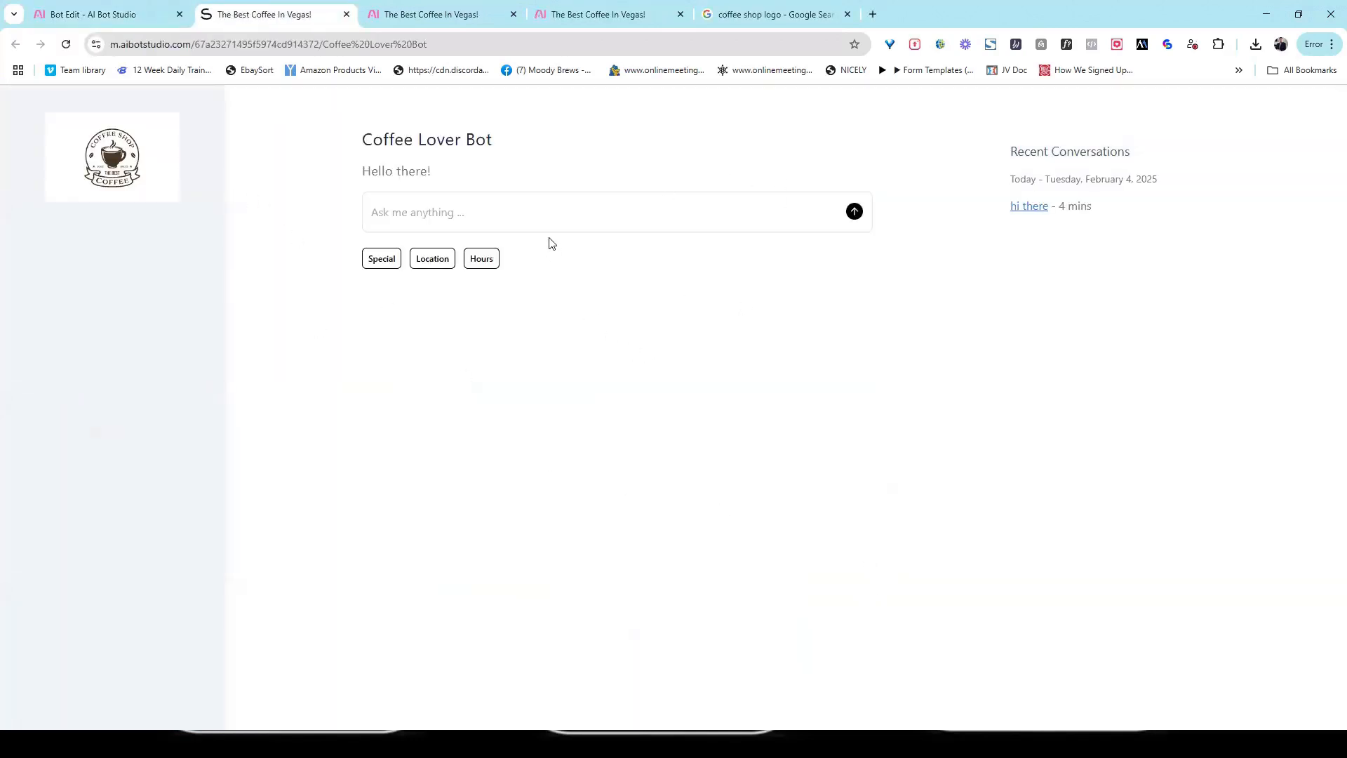
Step: Send the message "hi there" to the Coffee Lover Bot on its live page
left_click(549, 213)
type("hi there")
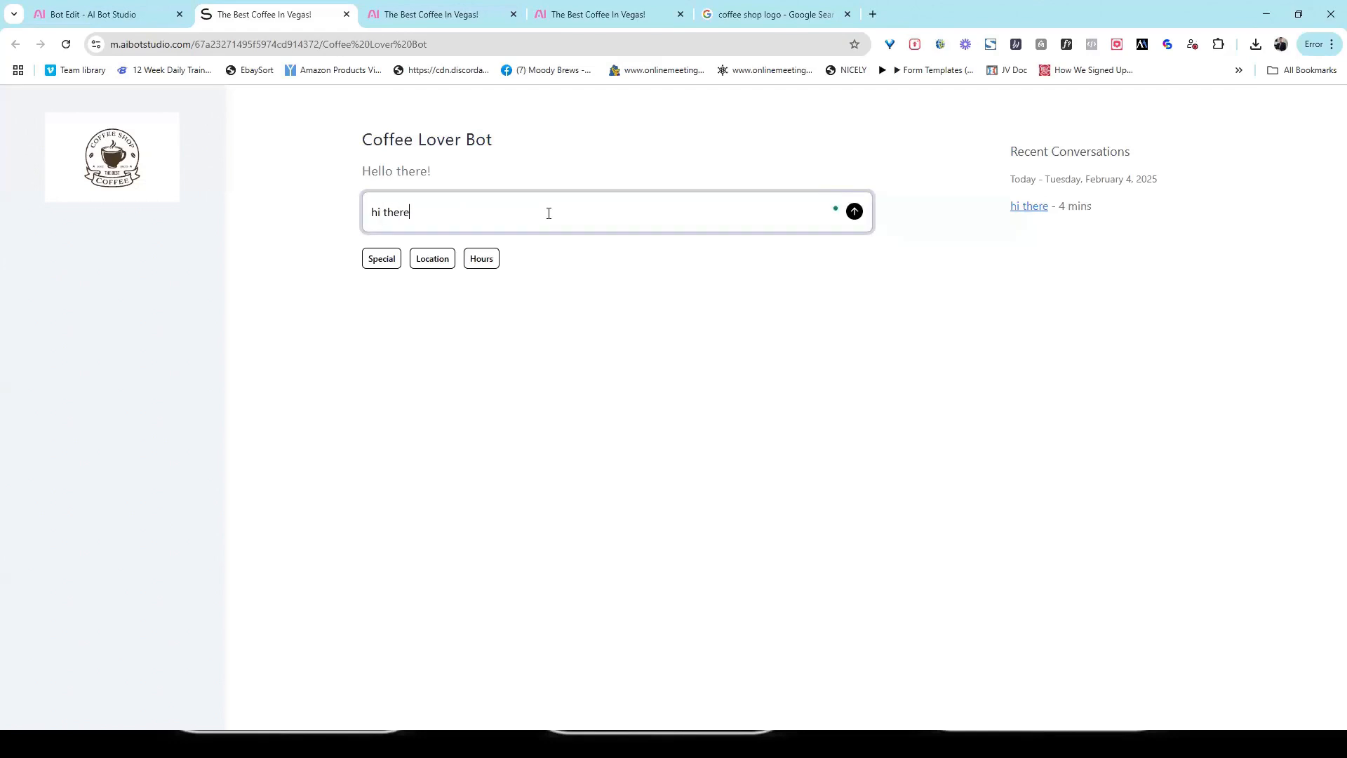
key("Return")
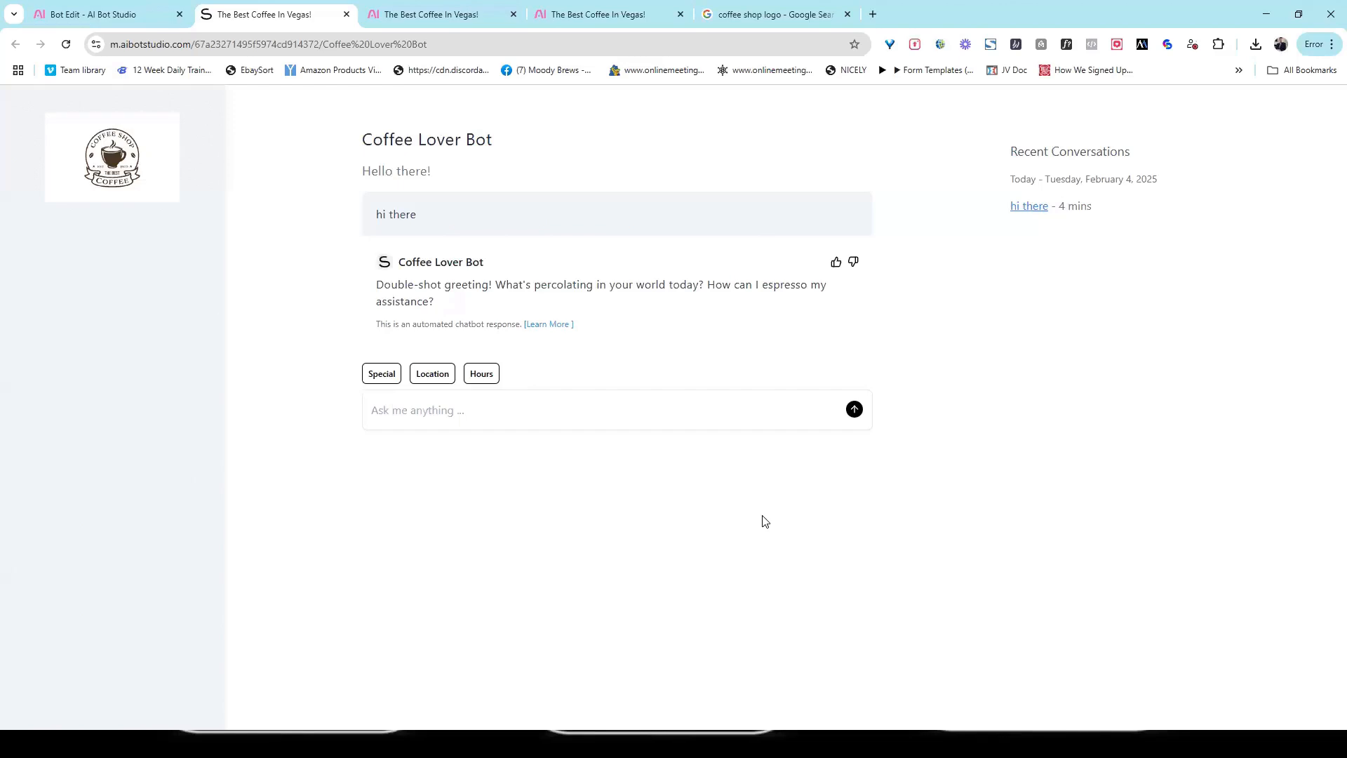
Step: Copy the web address of the live Coffee Lover Bot page and return to the bot editor
left_click(450, 45)
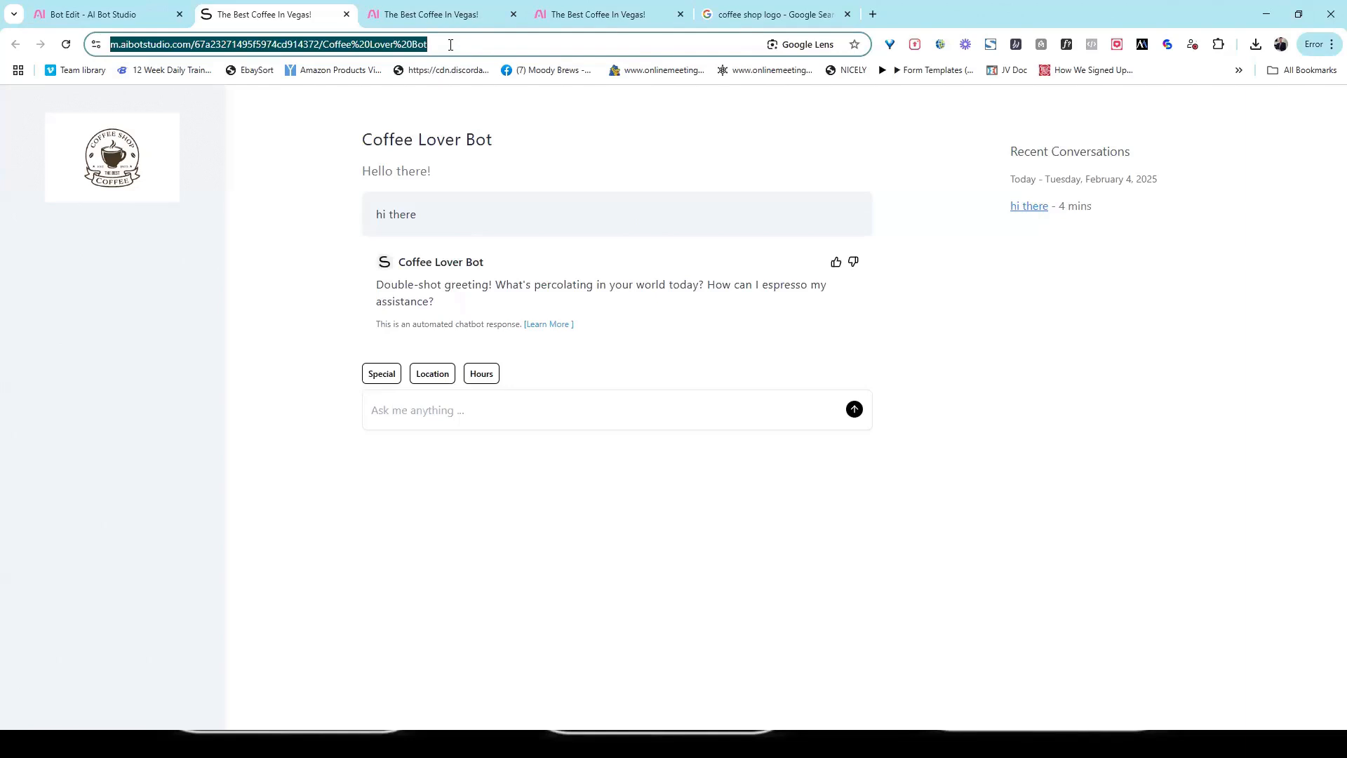
right_click(278, 51)
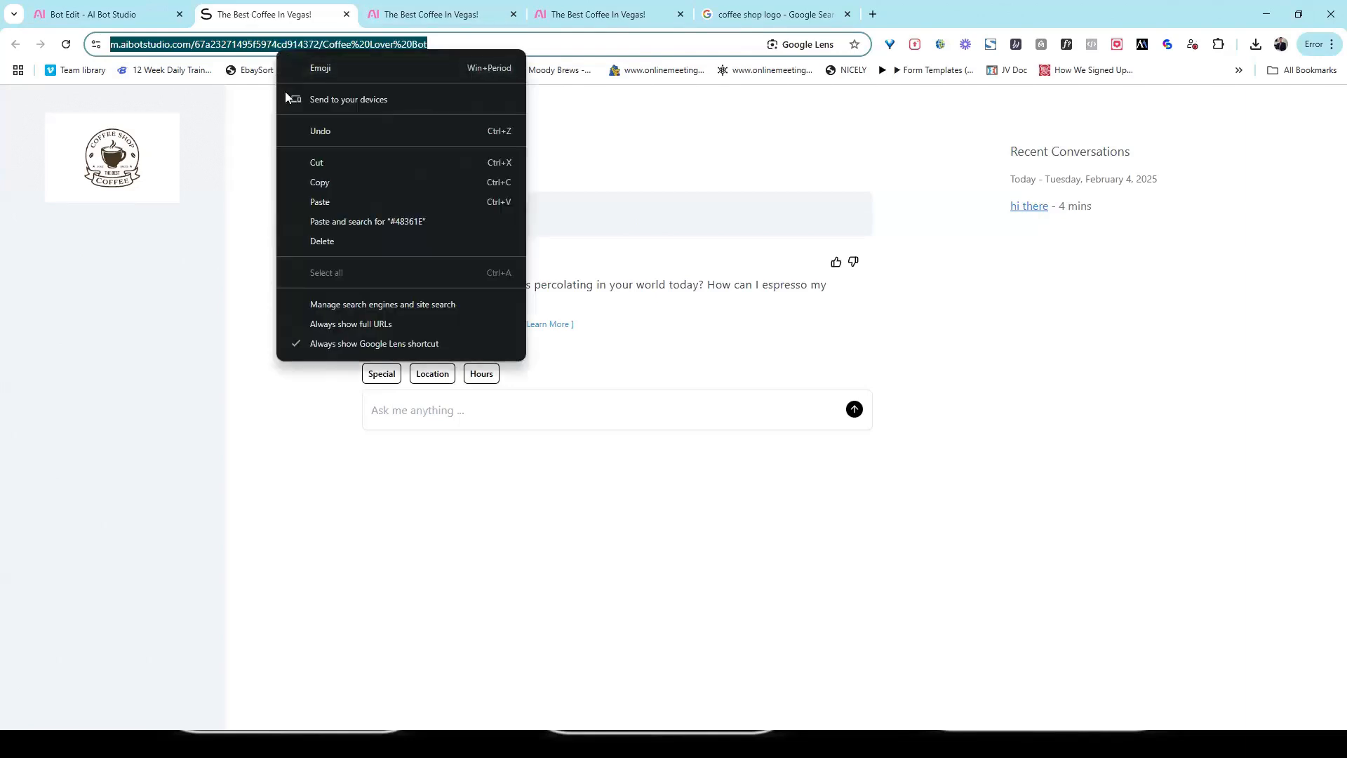
left_click(319, 181)
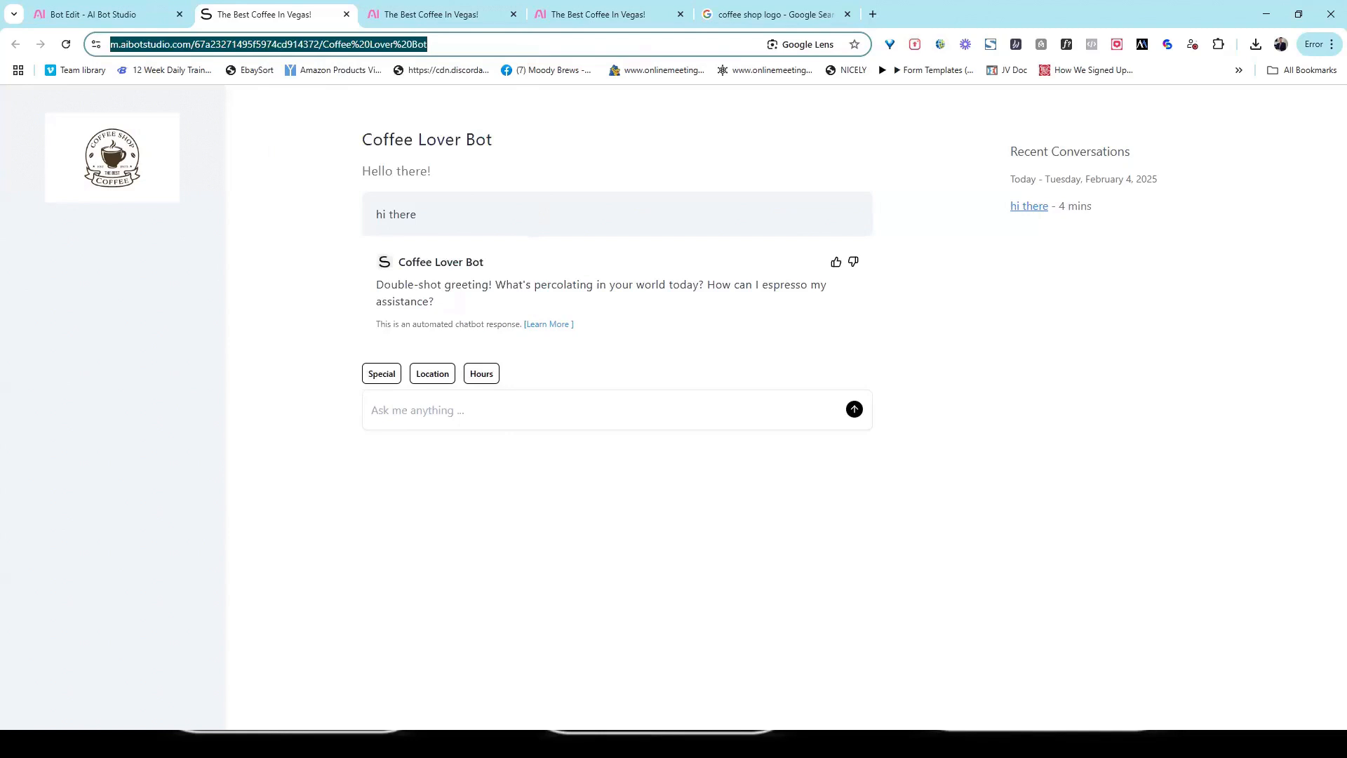
key("alt+Tab")
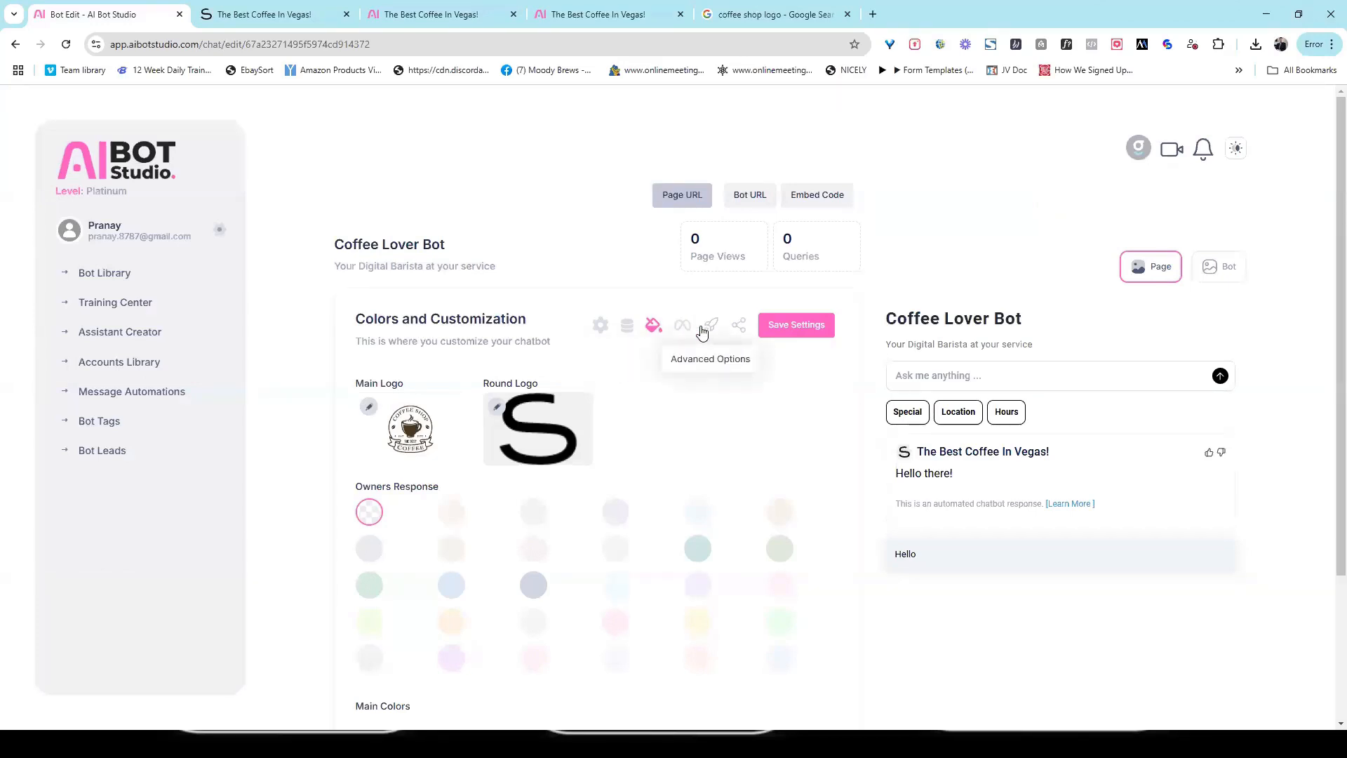
Step: Enable the Welcome Gate in the Advanced Options and preview it in the Bot version
left_click(703, 333)
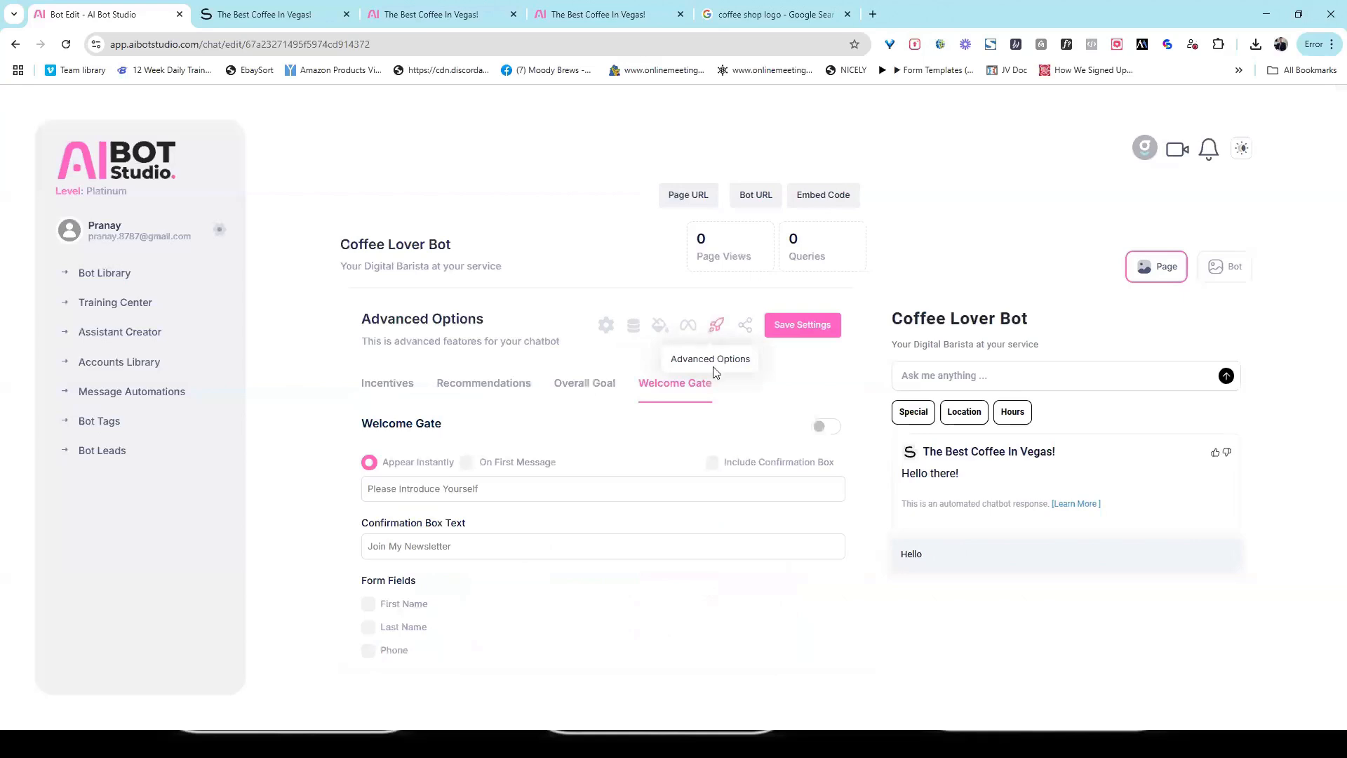
left_click(823, 427)
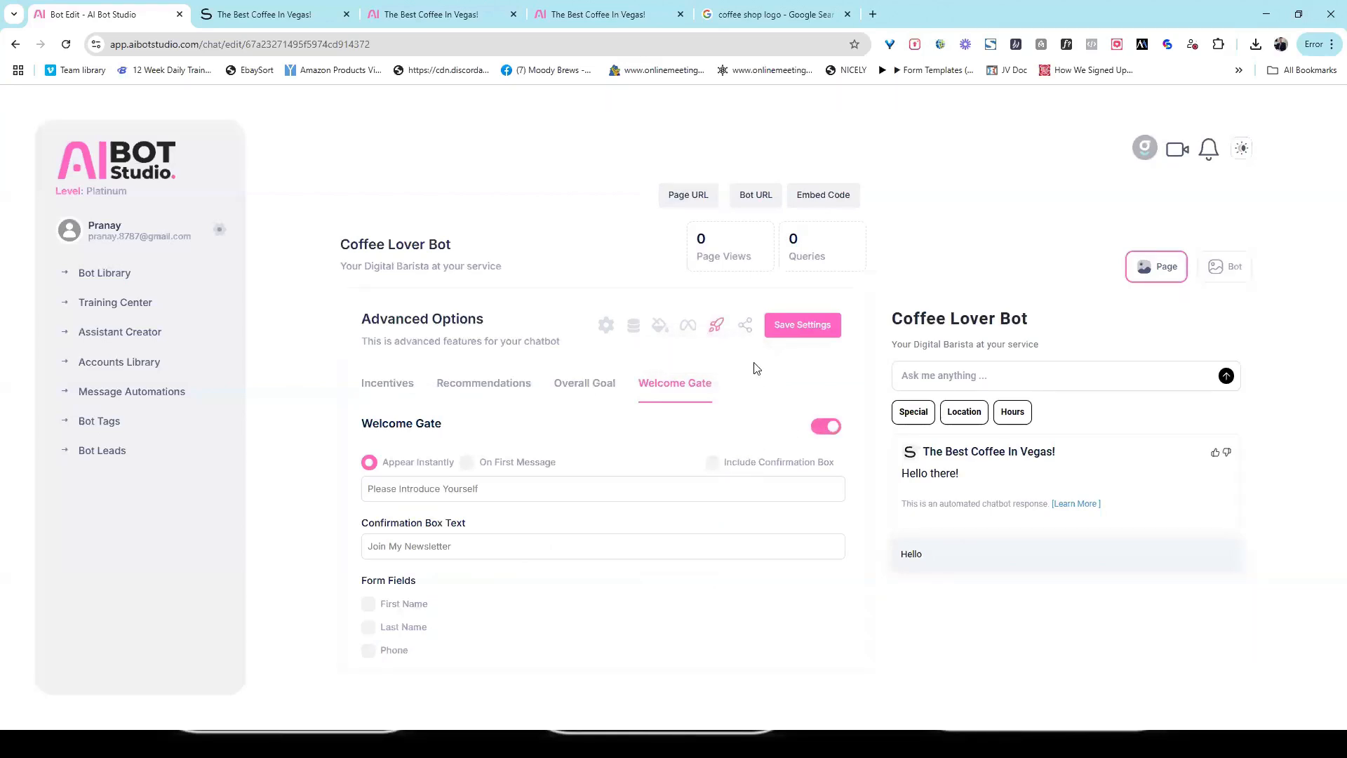
left_click(1226, 274)
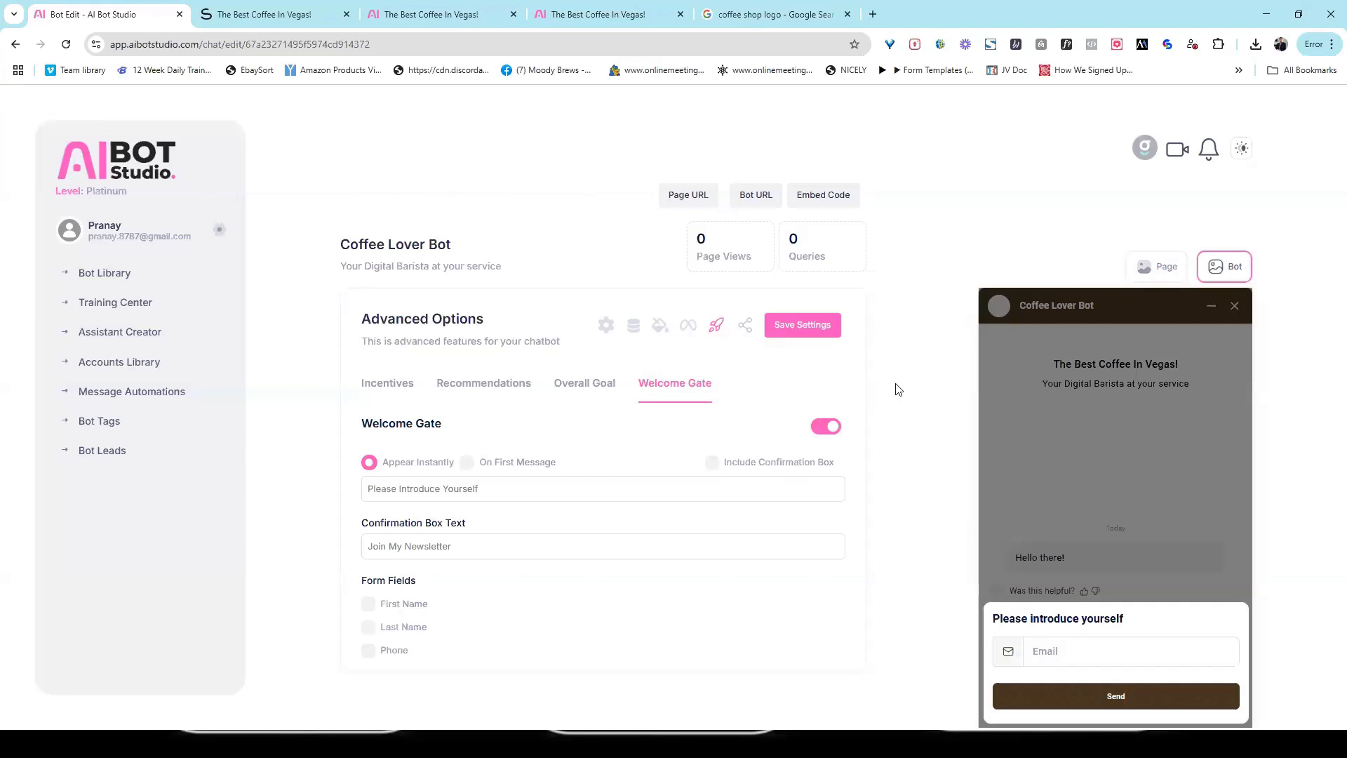
left_click(826, 427)
left_click(821, 428)
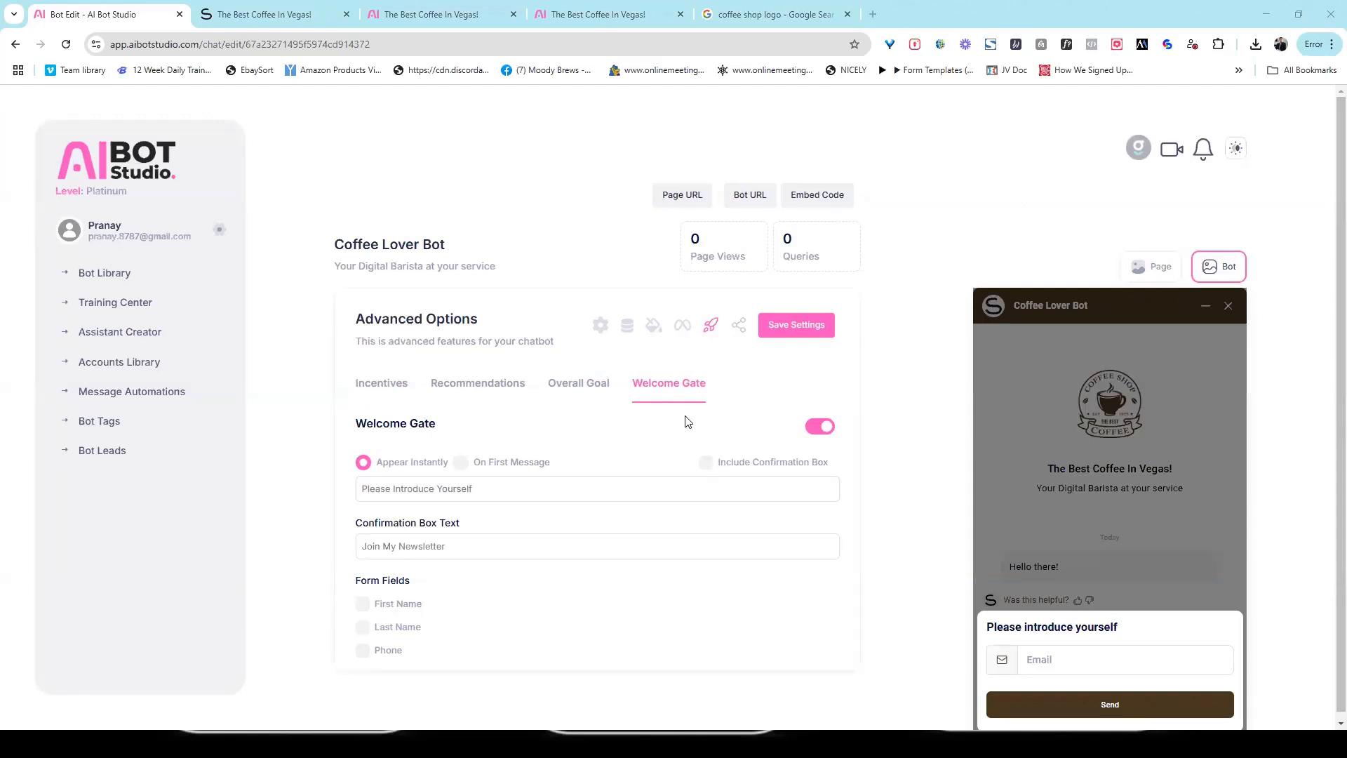
Step: Include the confirmation box in the Welcome Gate and try its newsletter checkbox in the preview
left_click(705, 463)
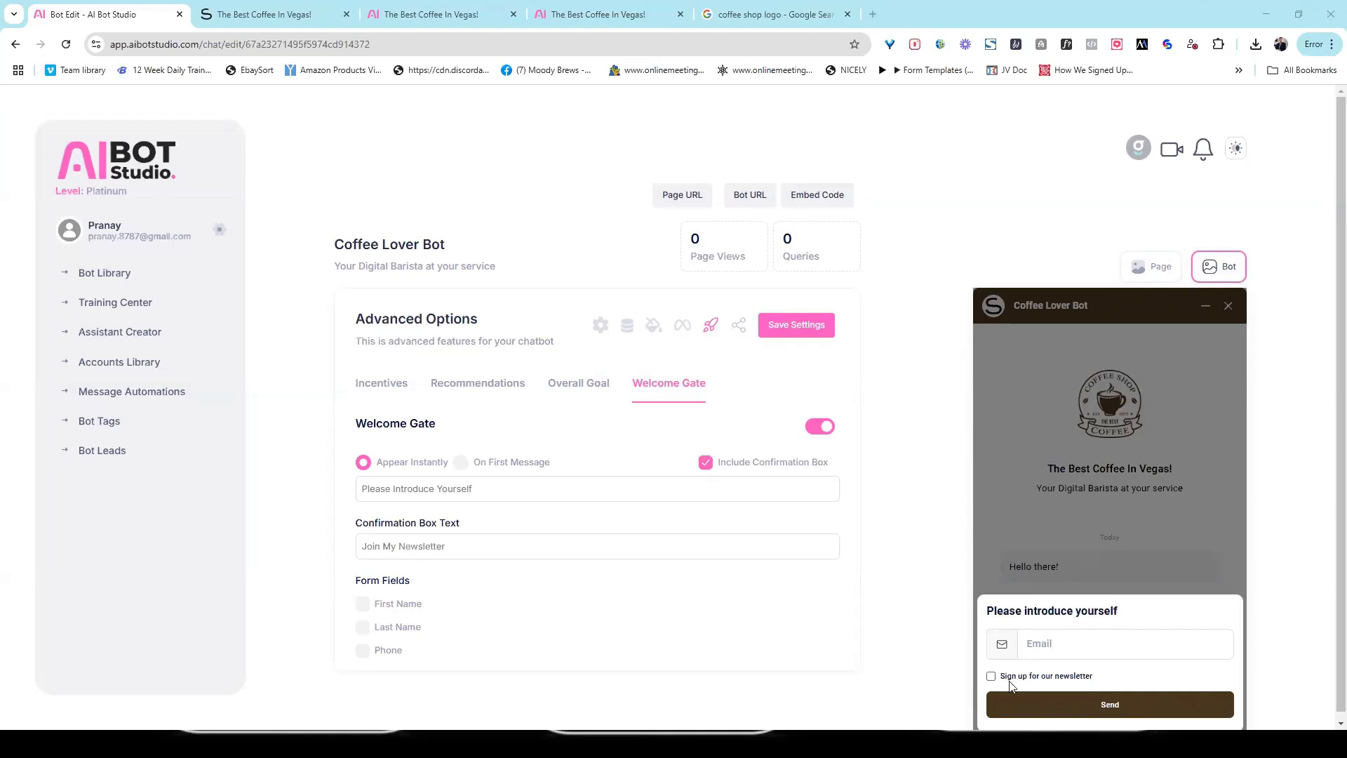
left_click(992, 676)
left_click(991, 677)
Step: Add First Name to the Welcome Gate form, trying out Last Name and Phone before removing those two fields
left_click(362, 603)
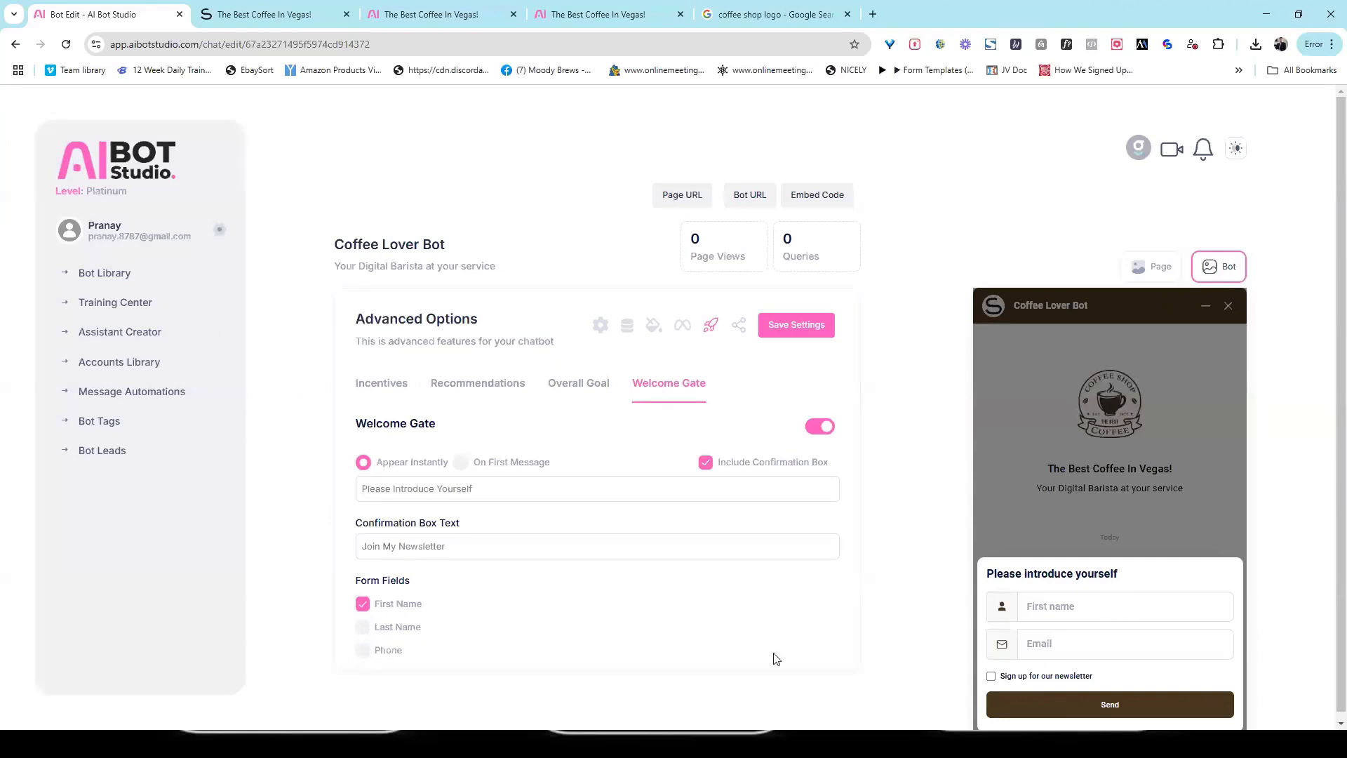
left_click(362, 627)
left_click(362, 649)
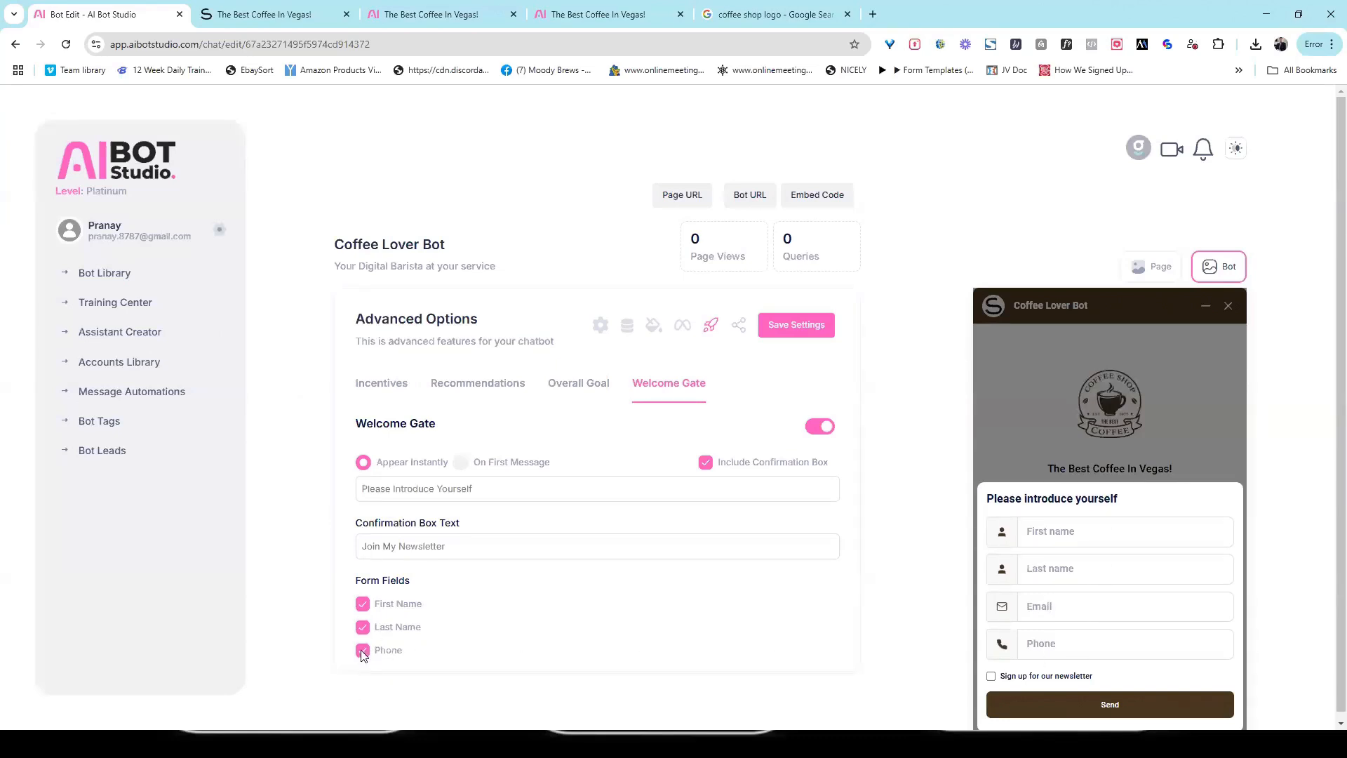
left_click(362, 651)
left_click(362, 626)
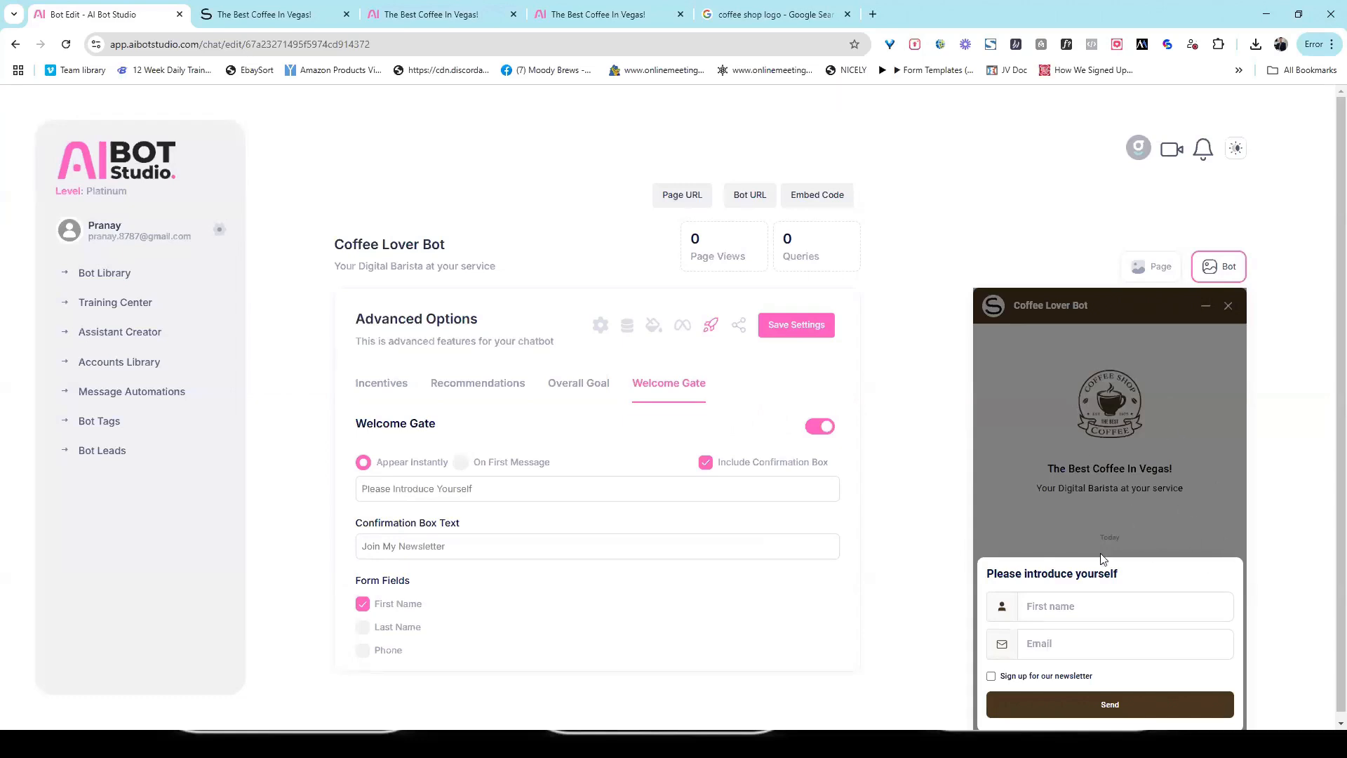
Step: Start the WhatsApp connection from Messaging Channels and continue with the signed-in Facebook account
left_click(685, 331)
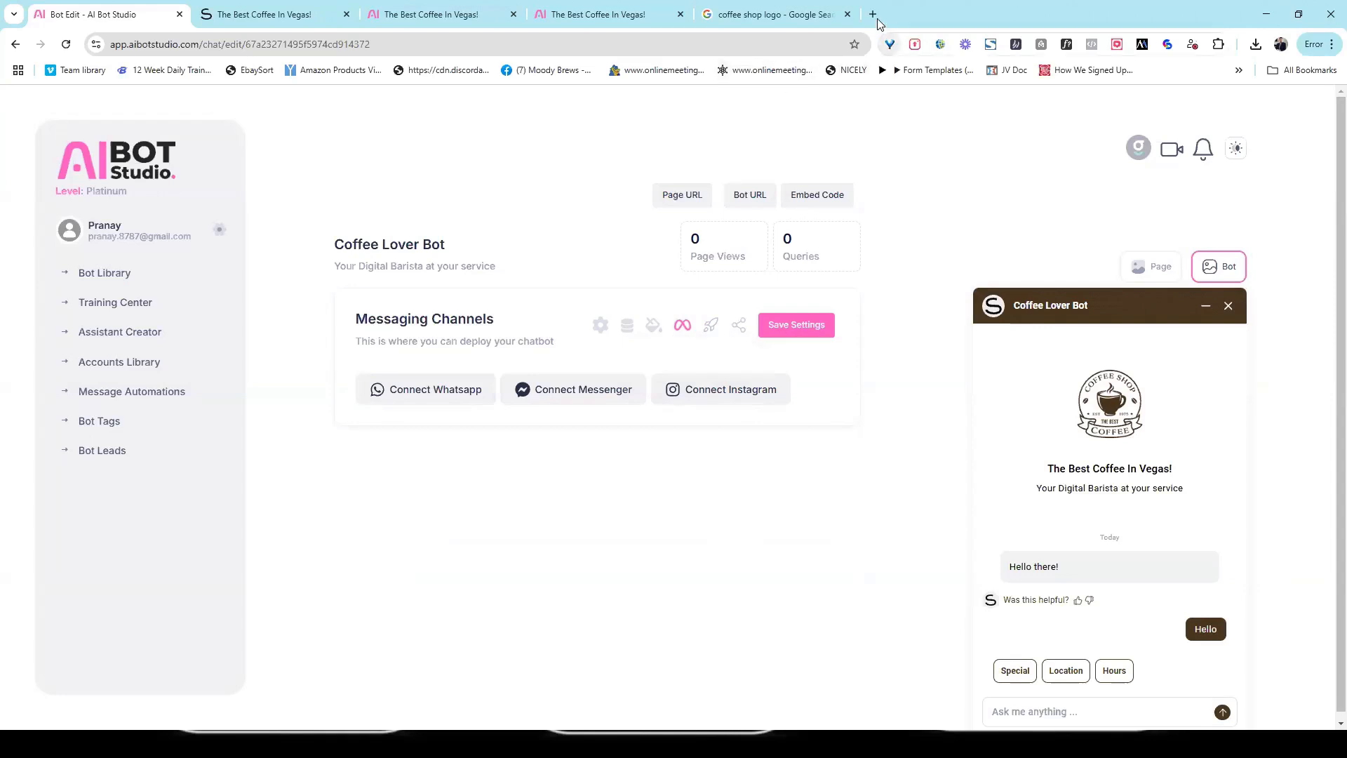
left_click(429, 390)
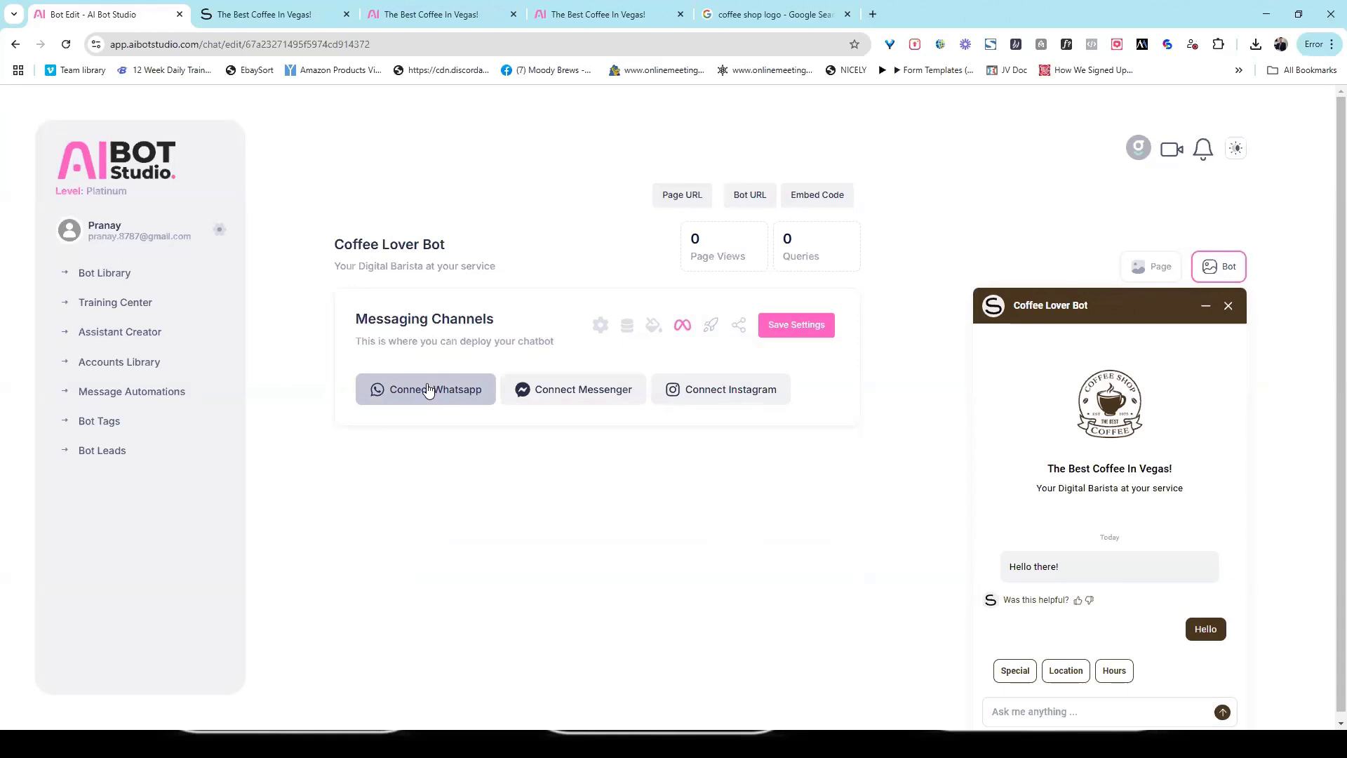
left_click(426, 389)
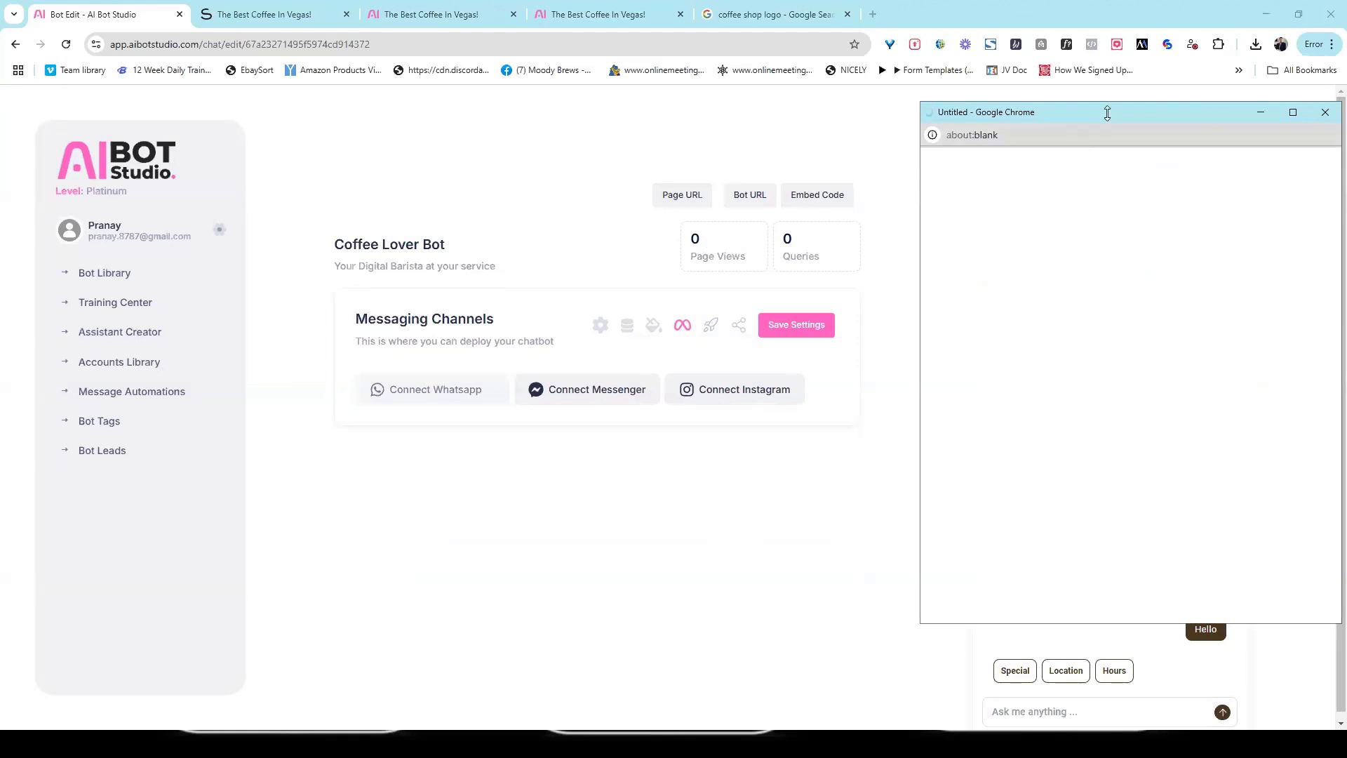
left_click_drag(1108, 112, 1089, 129)
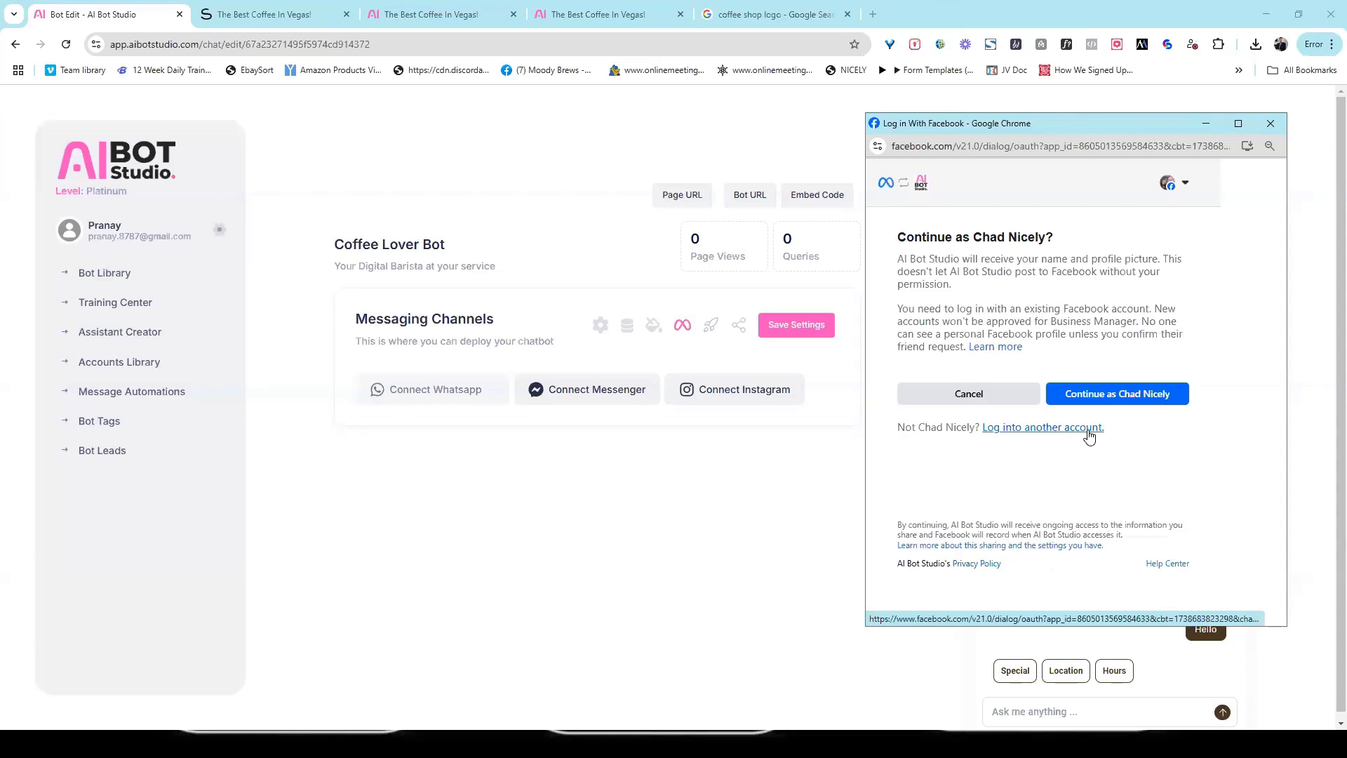
left_click(1125, 387)
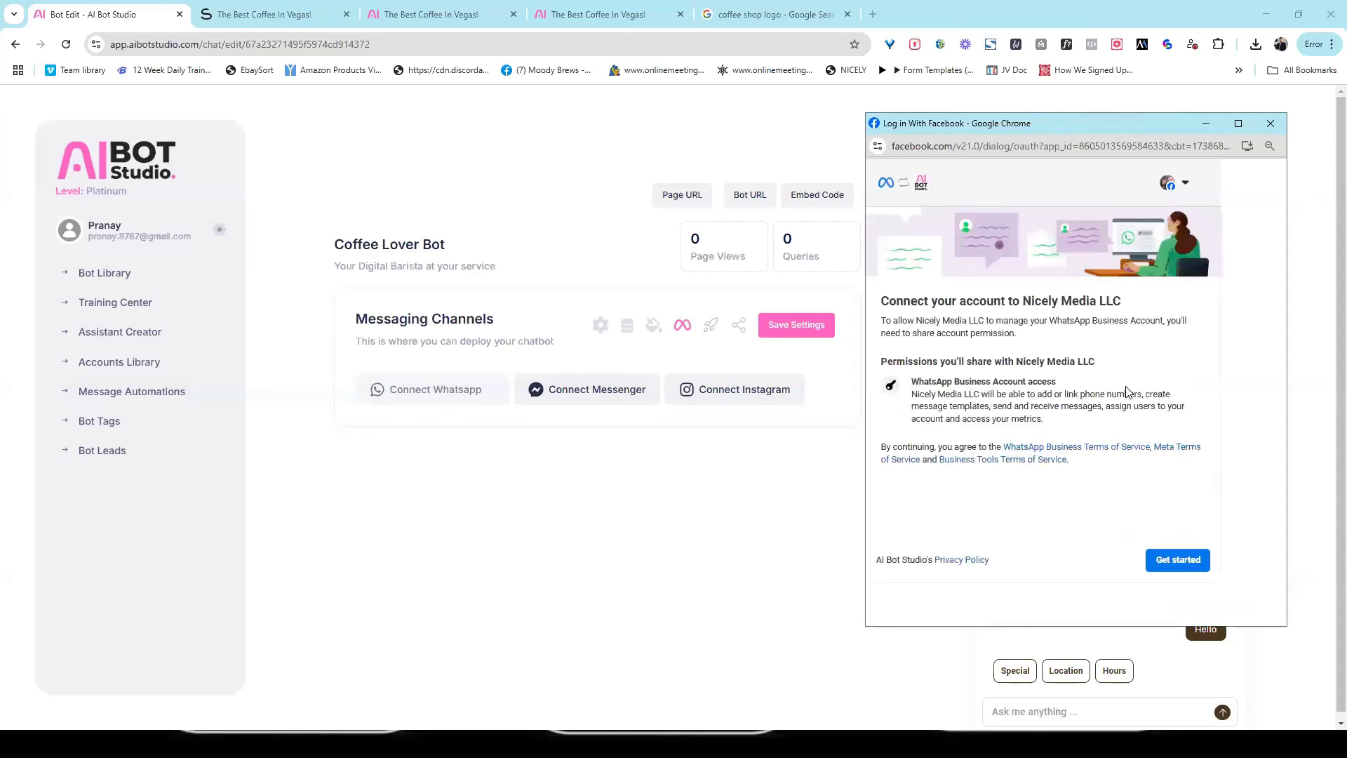
Step: Accept the preselected business portfolio, choose the existing Nicely Media LLC WhatsApp Business profile and complete the WhatsApp connection
left_click(1178, 560)
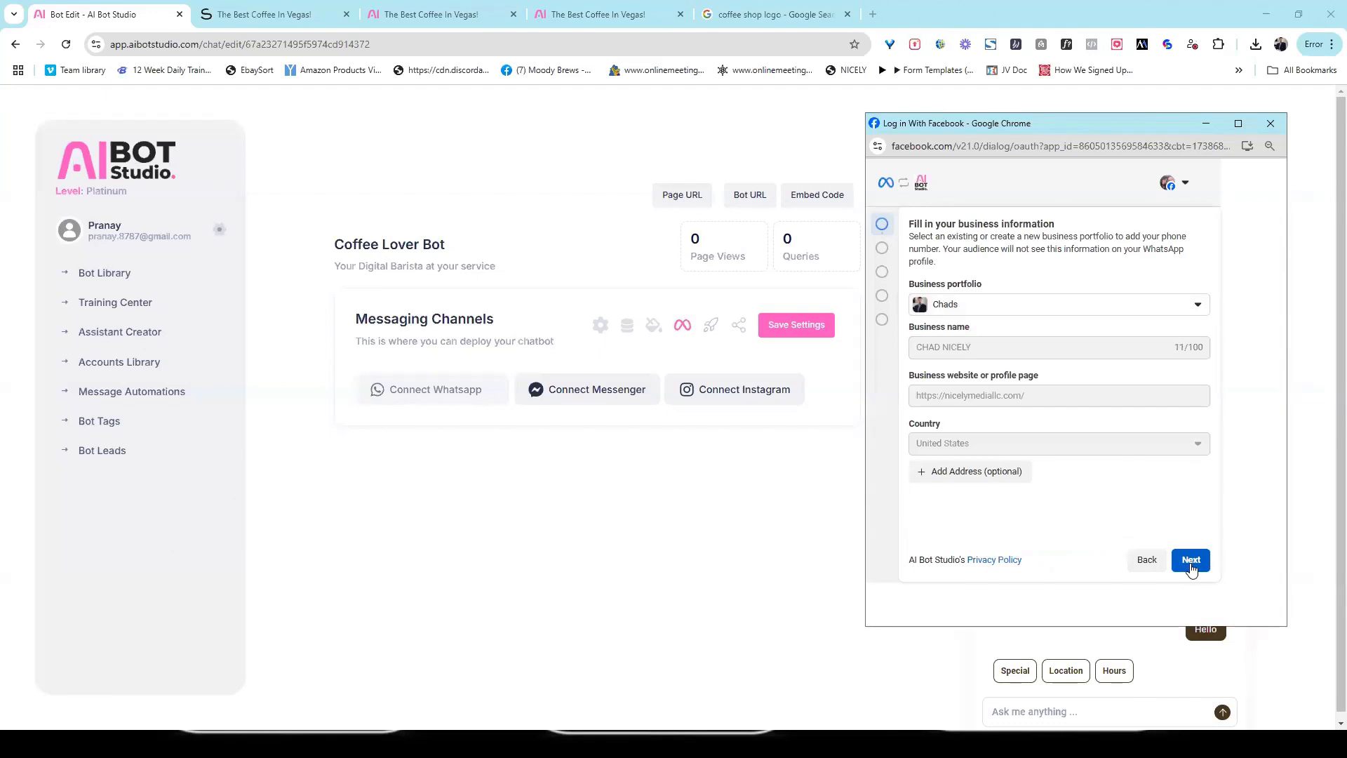
left_click(1189, 565)
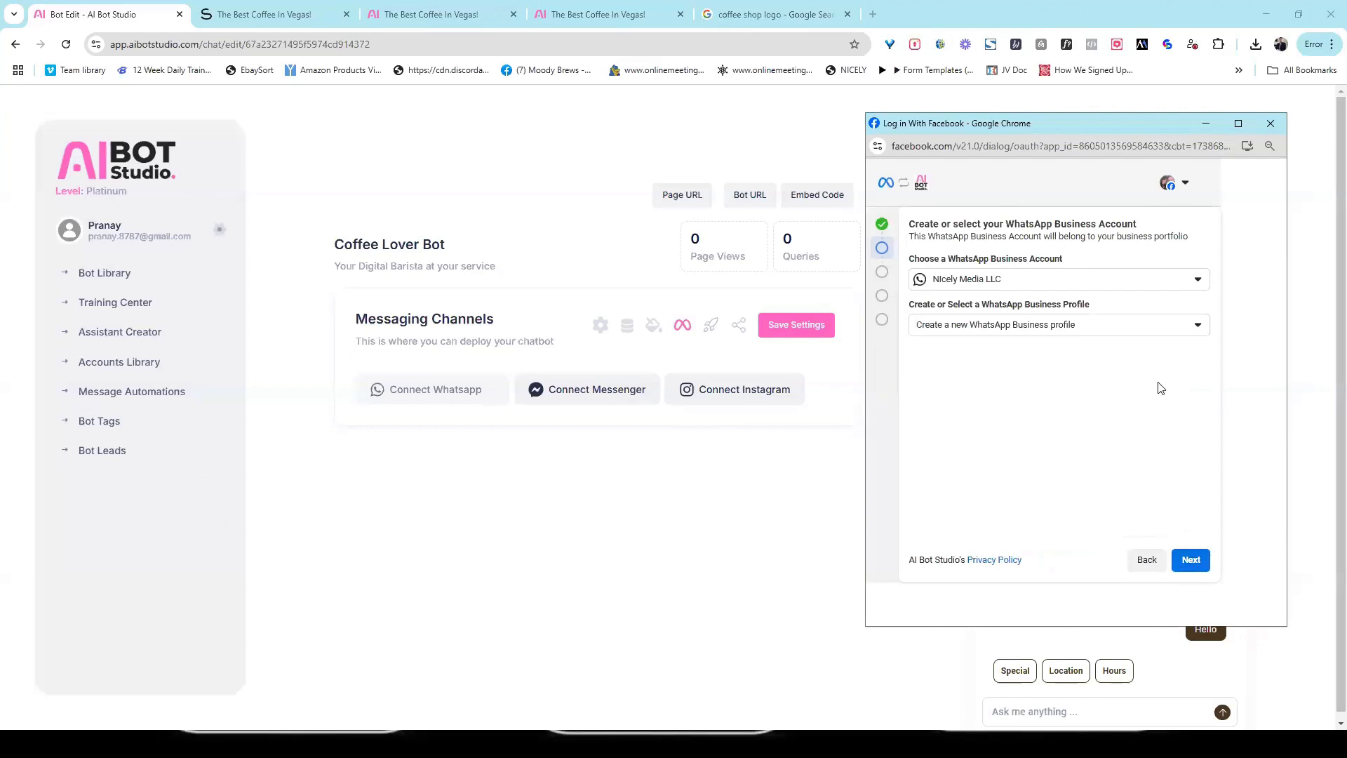
left_click(1127, 335)
left_click(1092, 385)
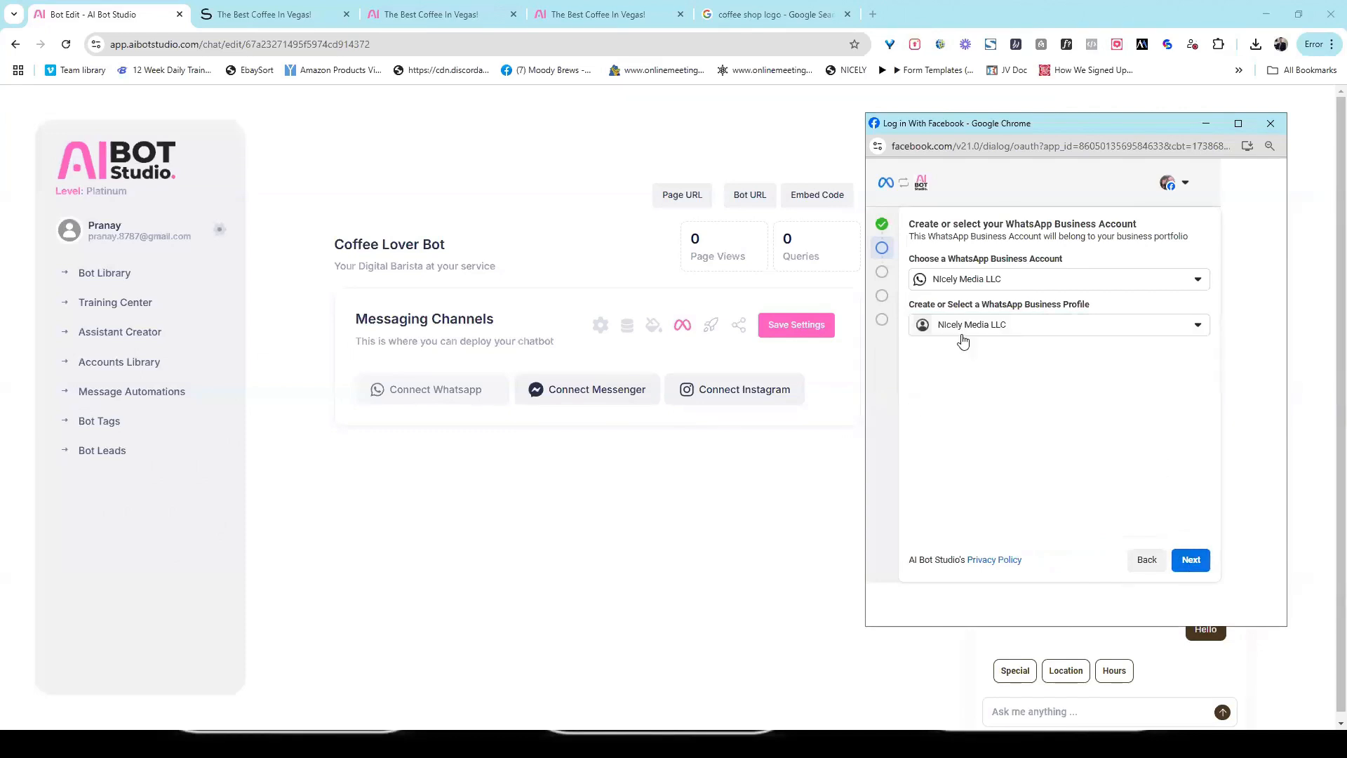
left_click(1190, 559)
left_click(1161, 598)
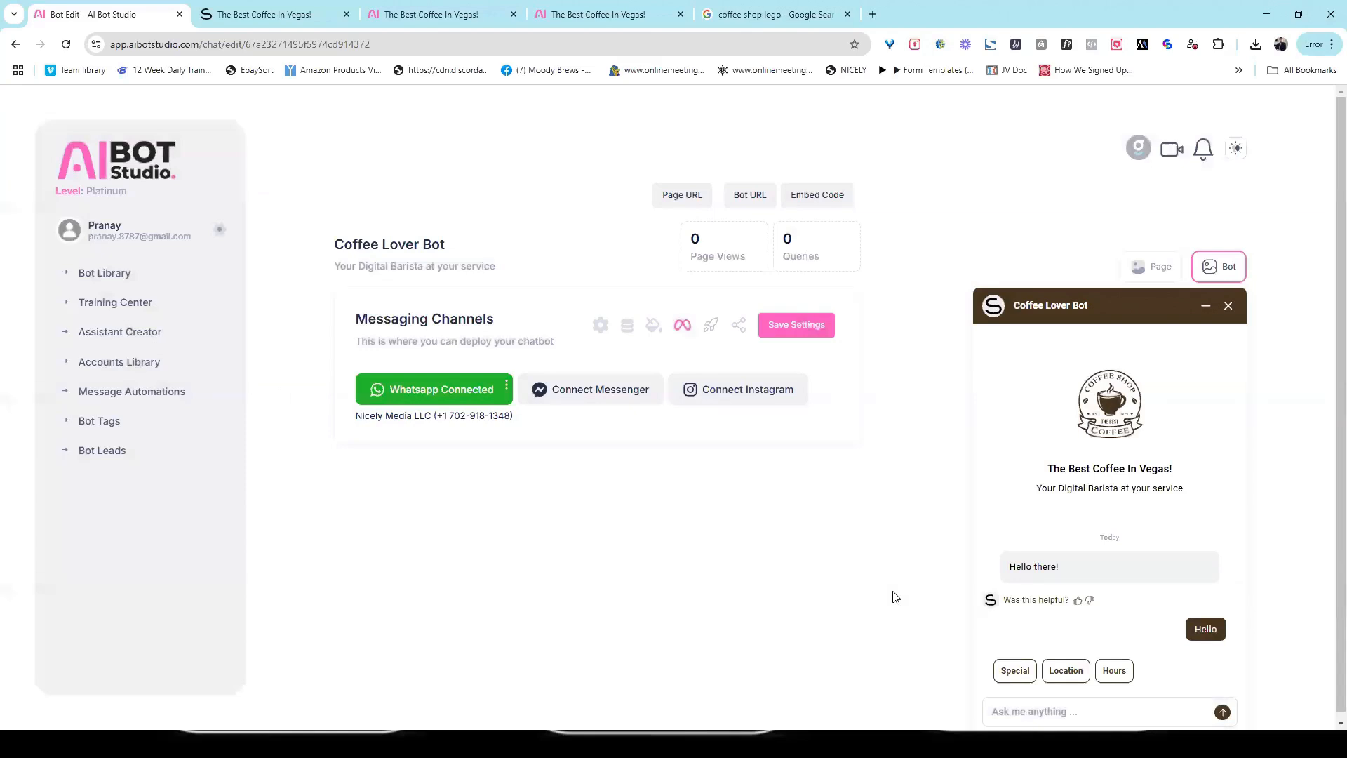
Step: Try to connect Messenger by reconnecting the signed-in Facebook account with its previous settings
left_click(604, 391)
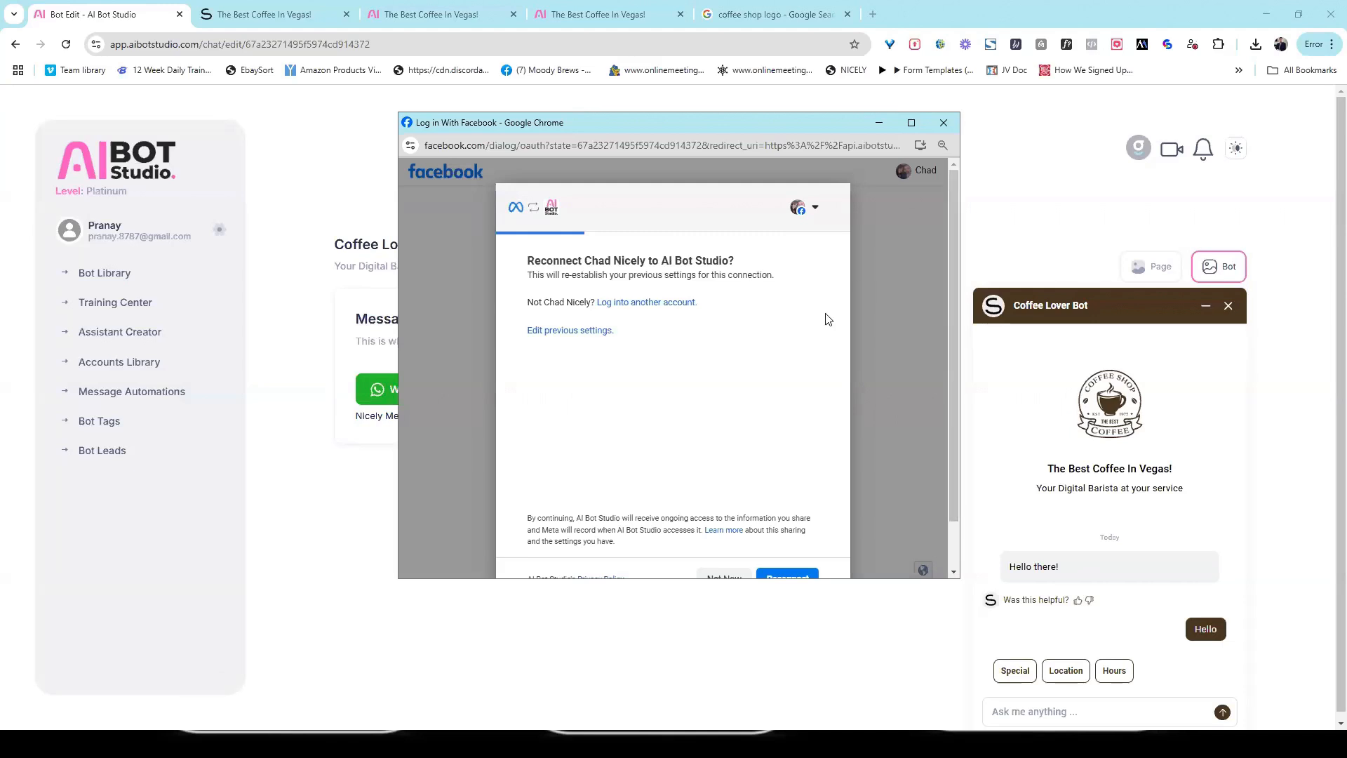
scroll(946, 385, "down", 1)
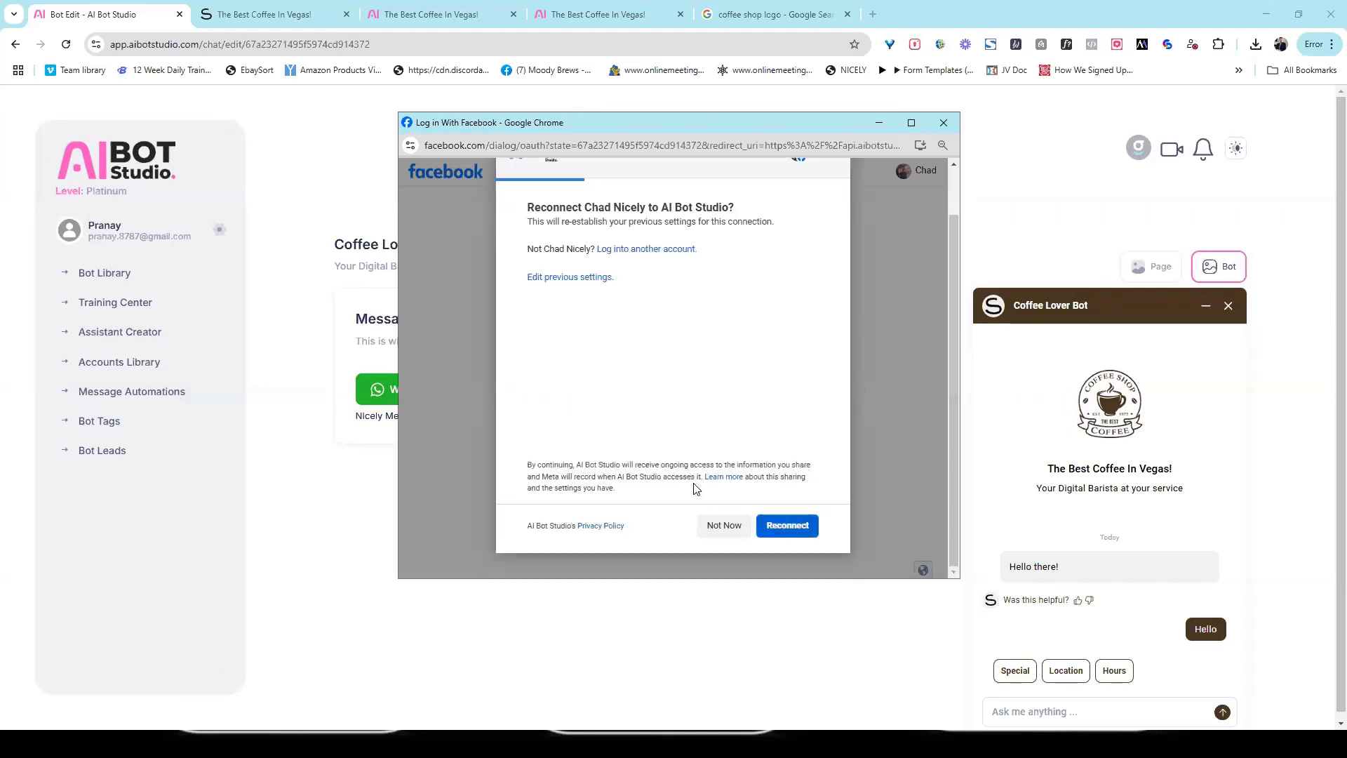
left_click(787, 526)
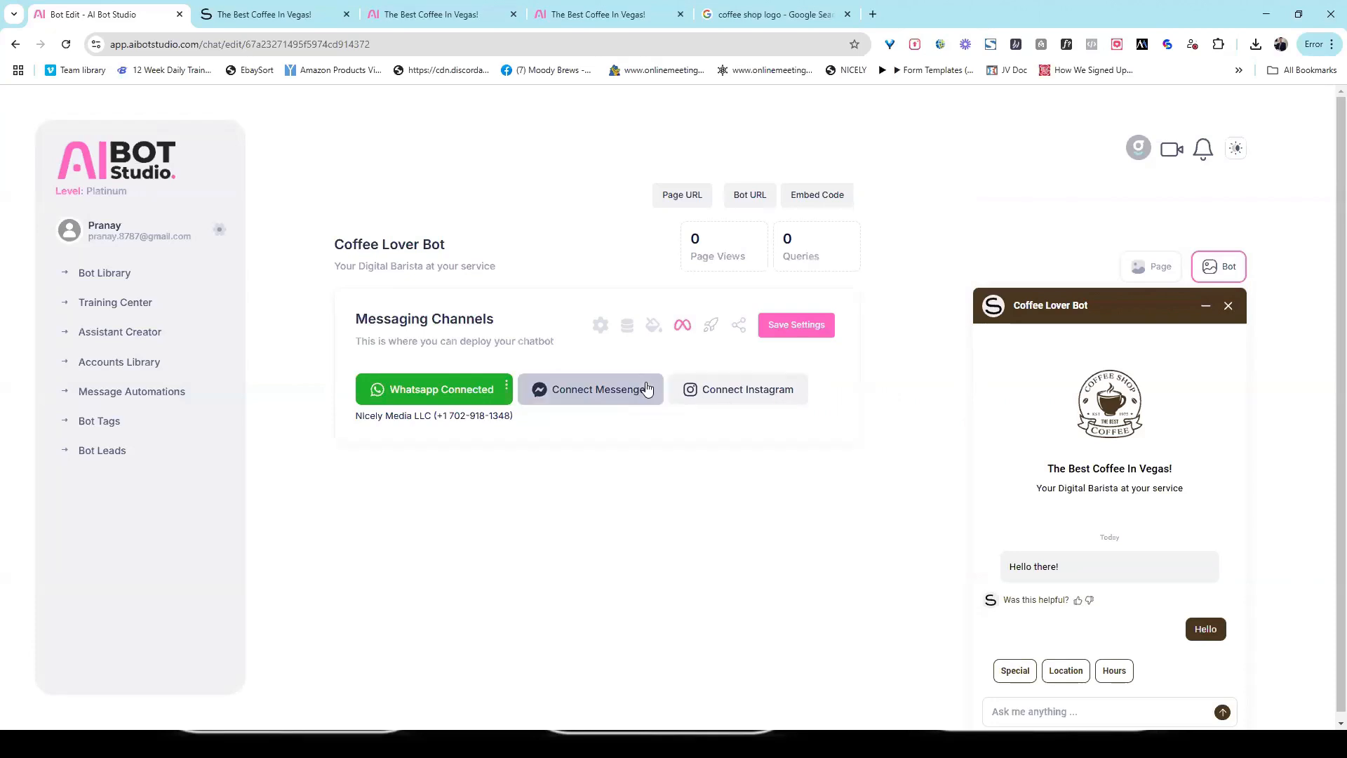
Step: Start the Messenger connection again, edit its previous settings and continue with the preselected Pages, including Square Salon
left_click(646, 390)
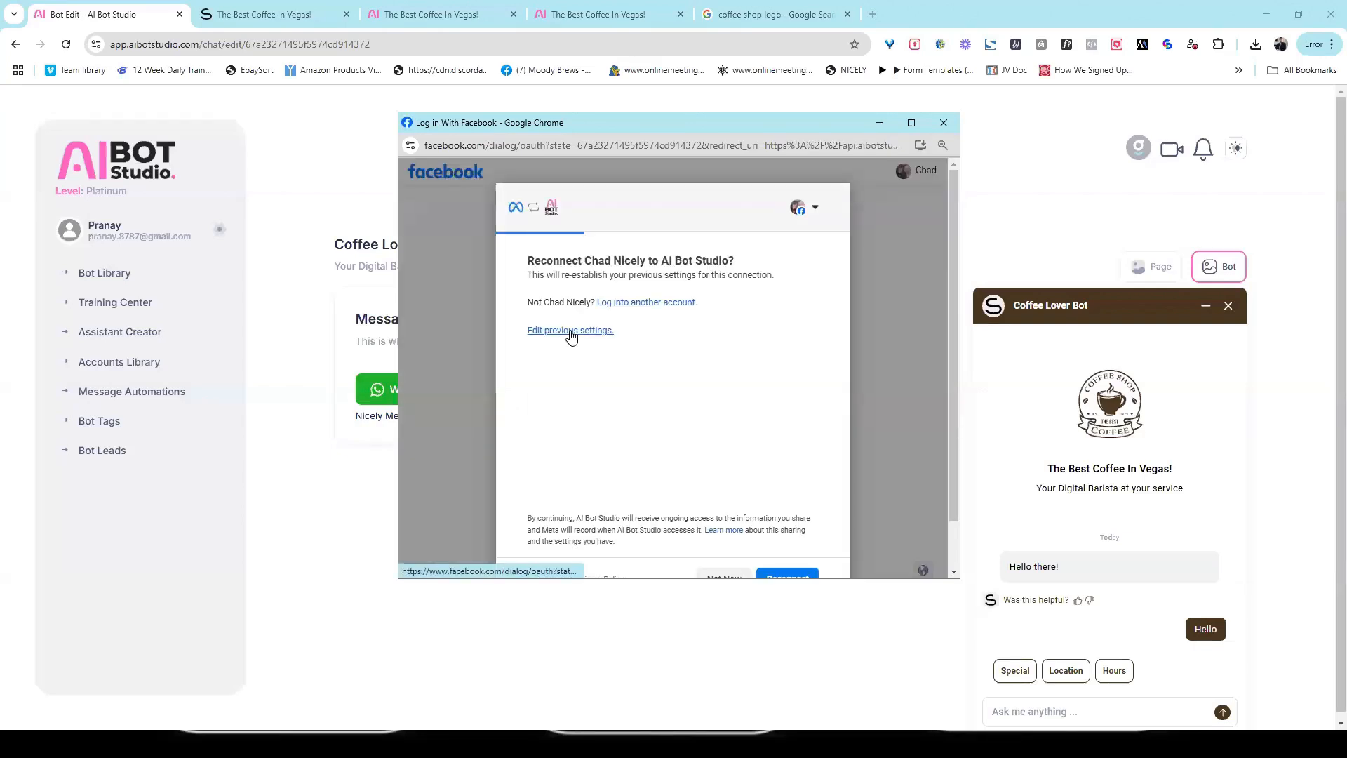
left_click(570, 332)
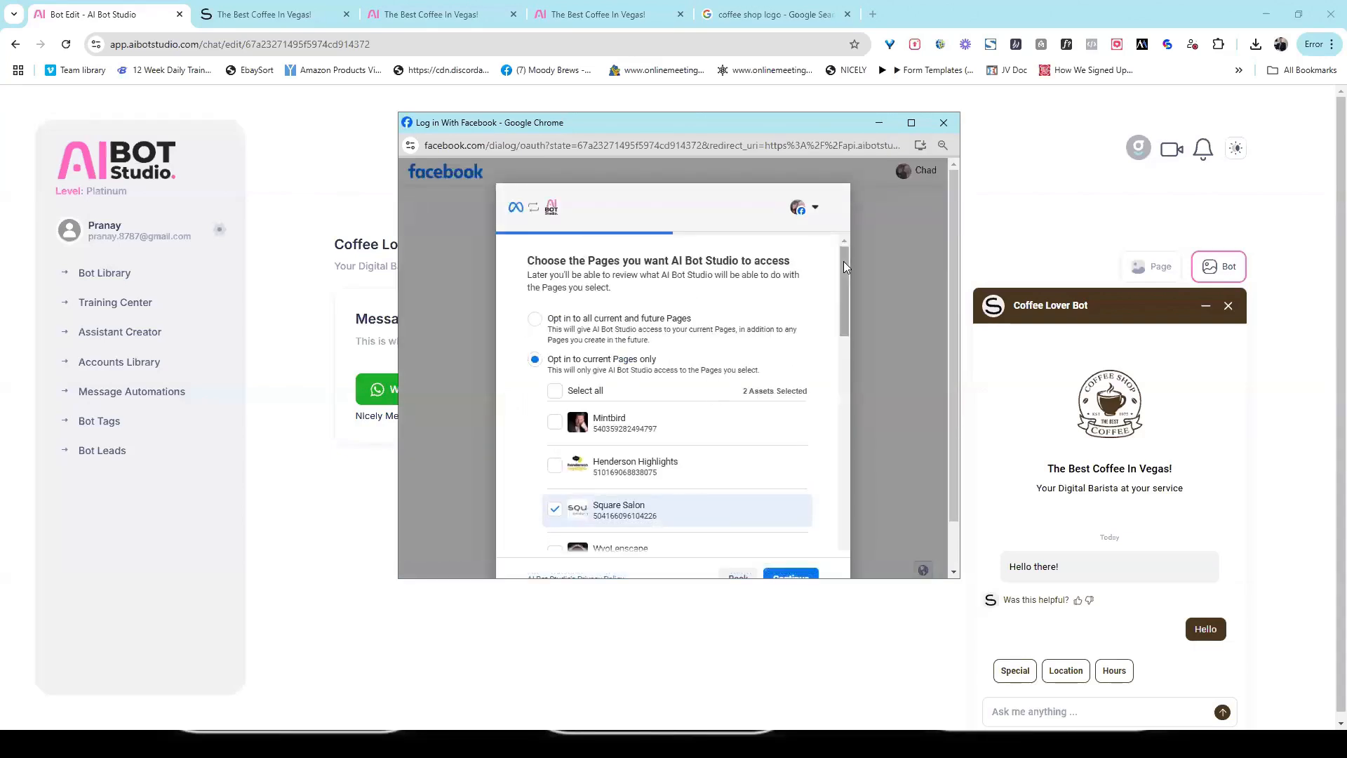
left_click_drag(843, 261, 825, 291)
scroll(826, 307, "down", 1)
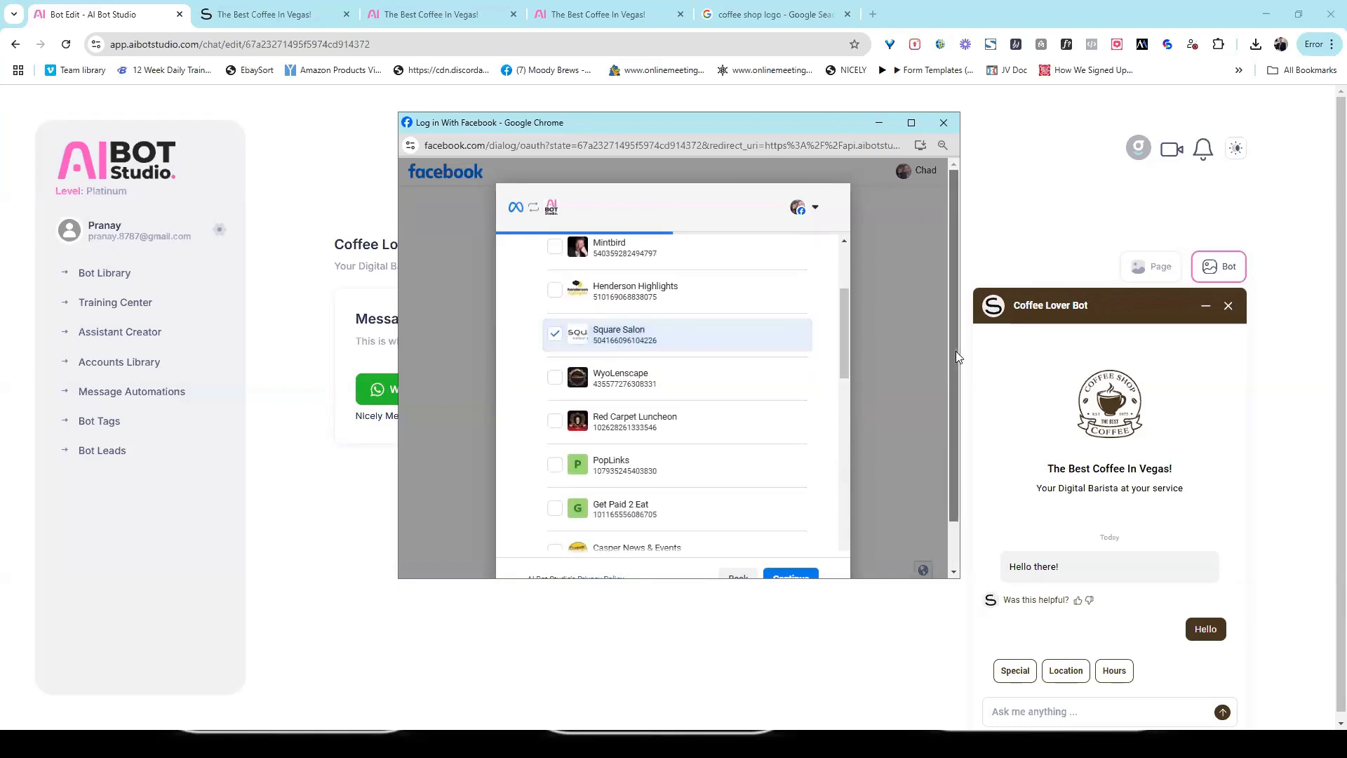
scroll(955, 351, "down", 1)
left_click(791, 526)
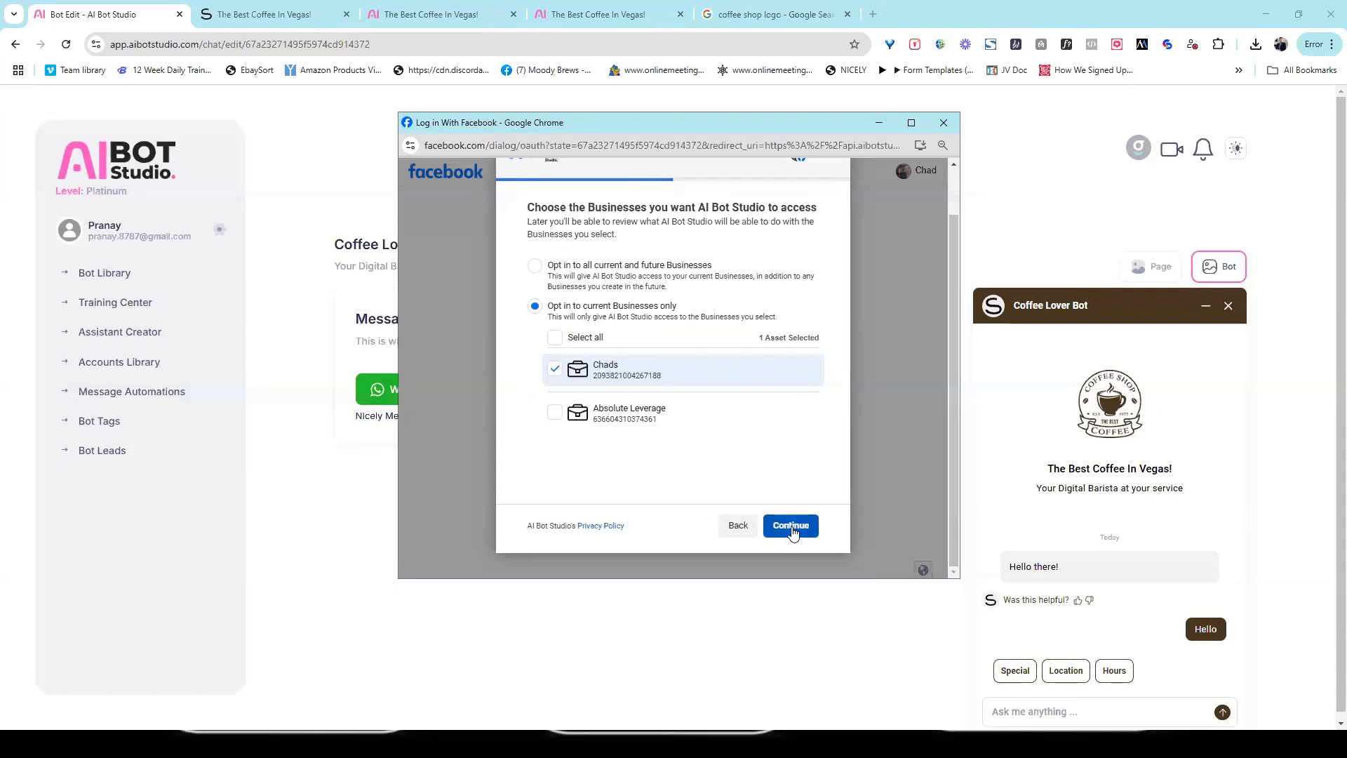
Step: Keep the preselected business, save the access request and finish connecting Messenger
left_click(791, 528)
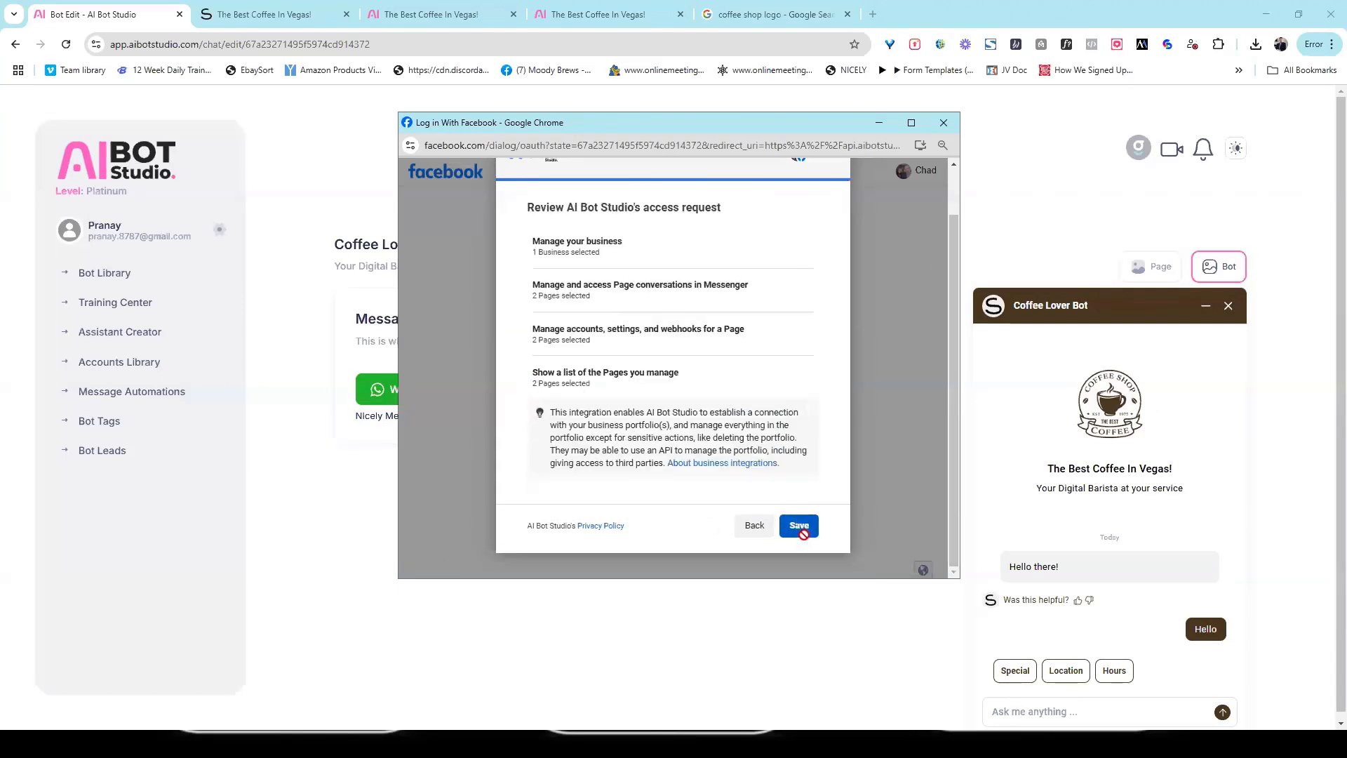
left_click(798, 526)
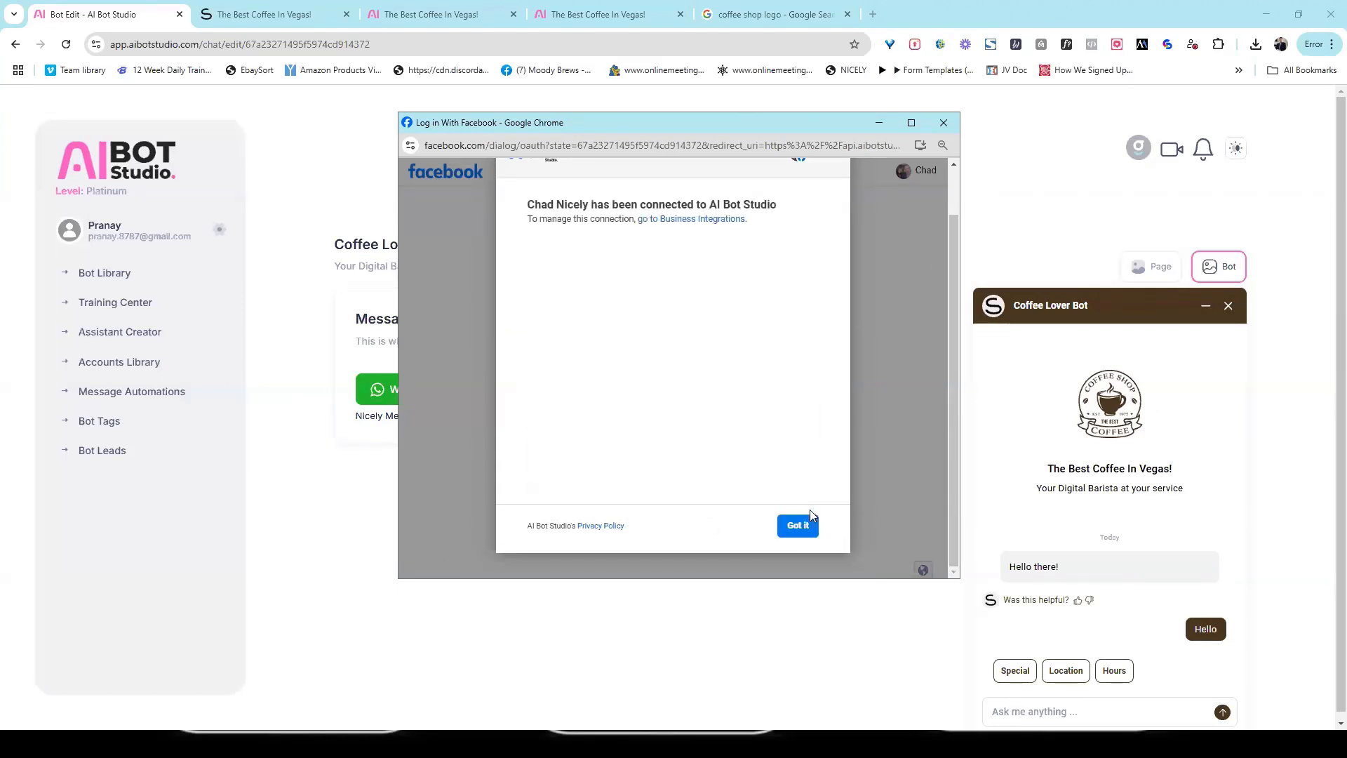
left_click(807, 522)
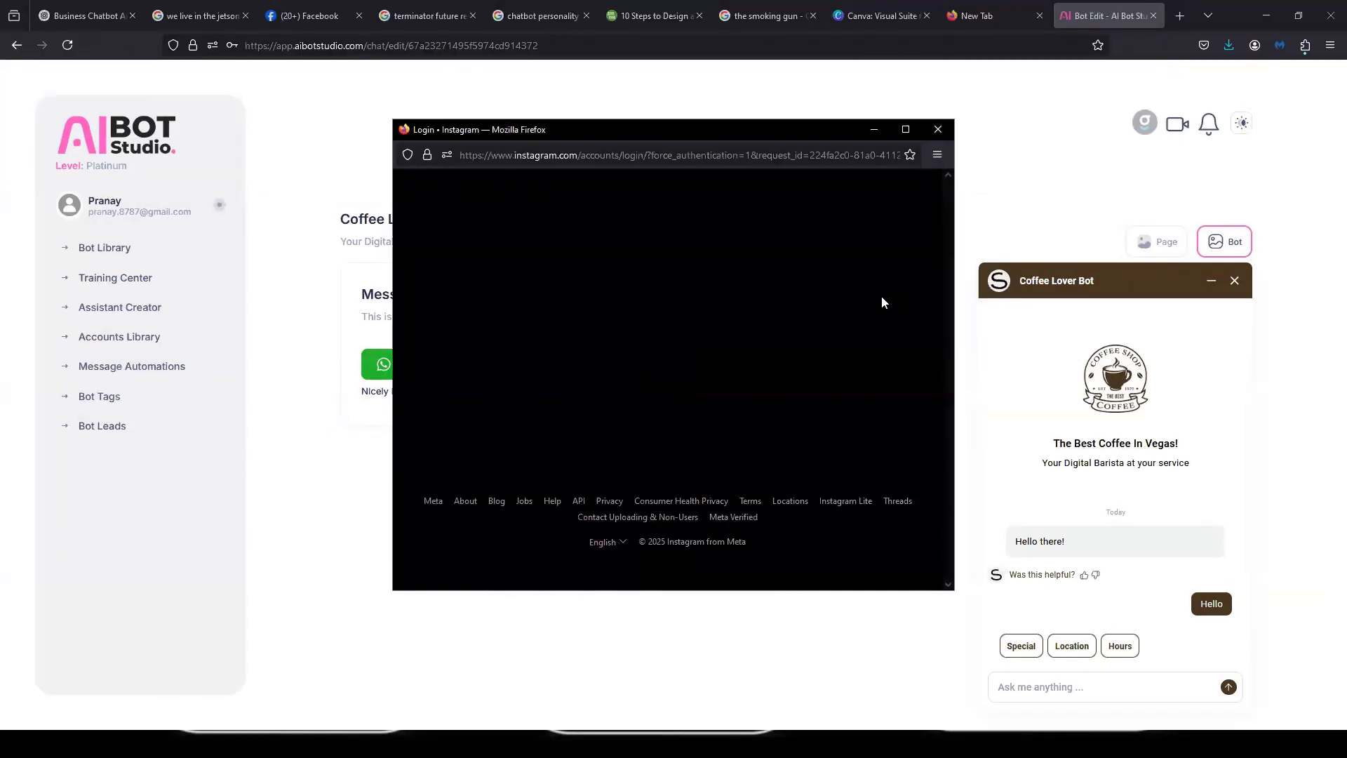
Step: Log in to Instagram with the account's phone number and password, and allow AI Bot Studio-IG to access the account
left_click(666, 308)
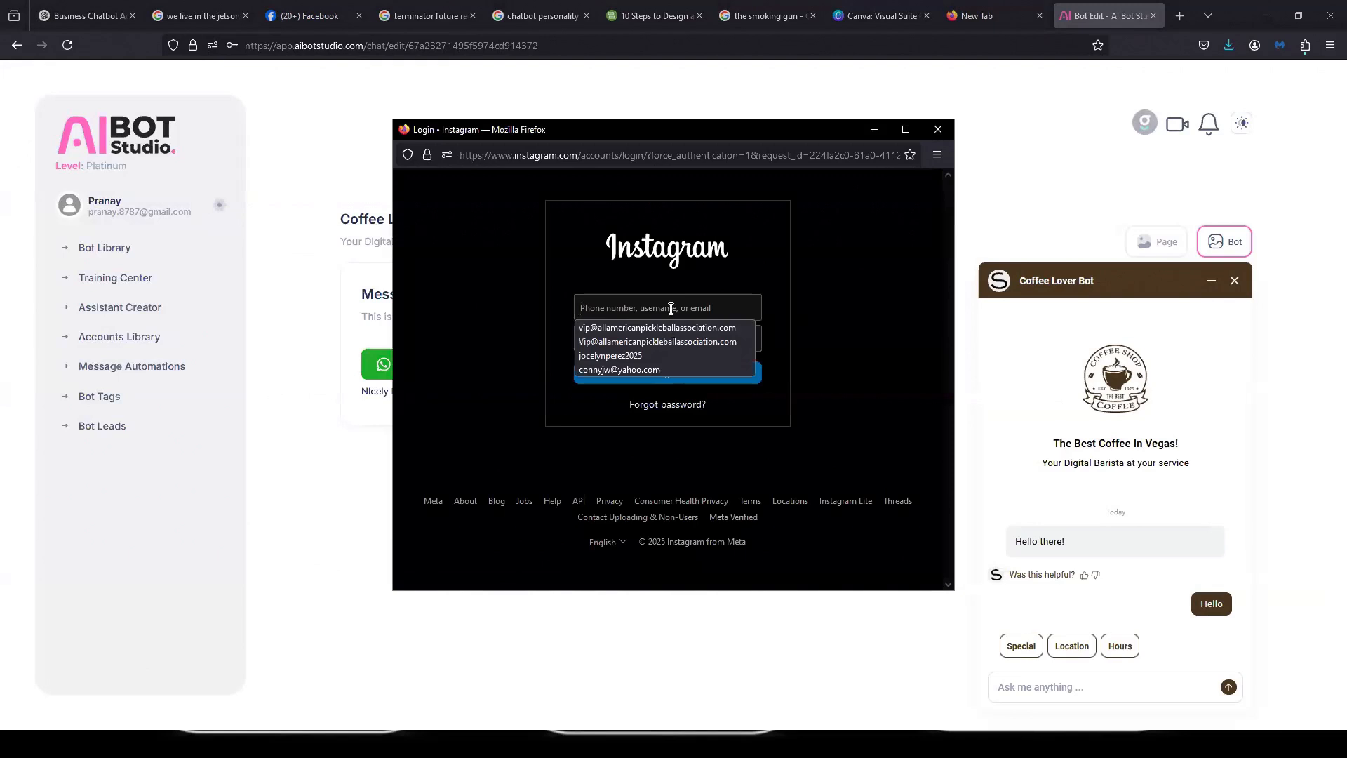
key("Escape")
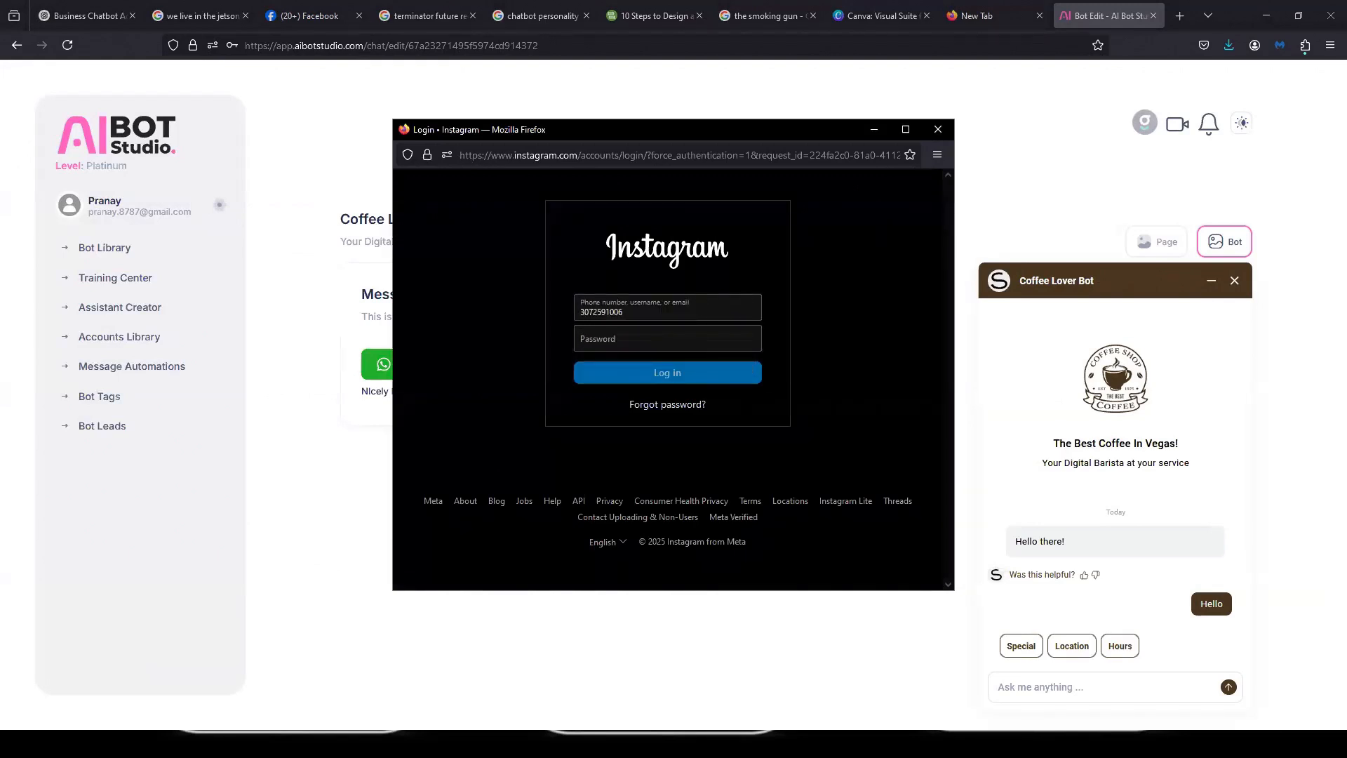
key("Tab")
type("••••••••••")
key("Return")
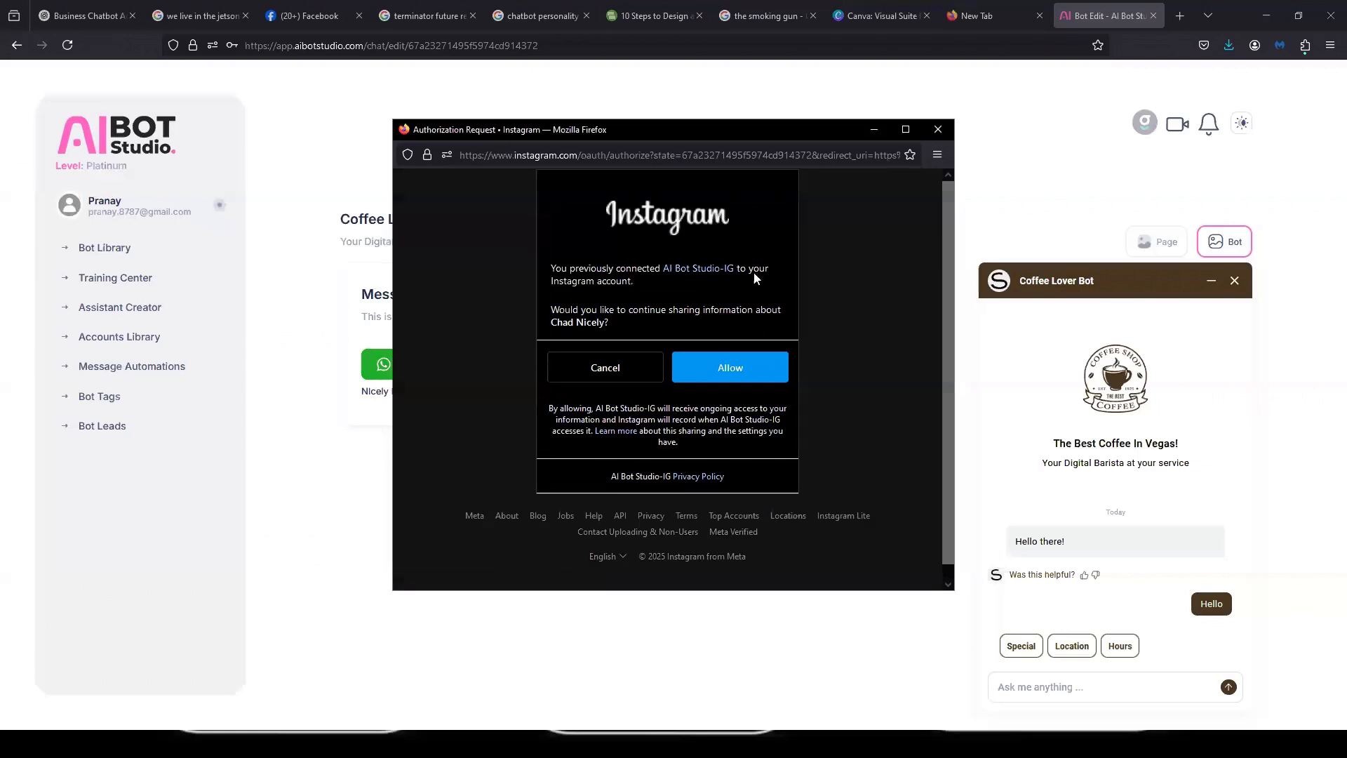
left_click(762, 377)
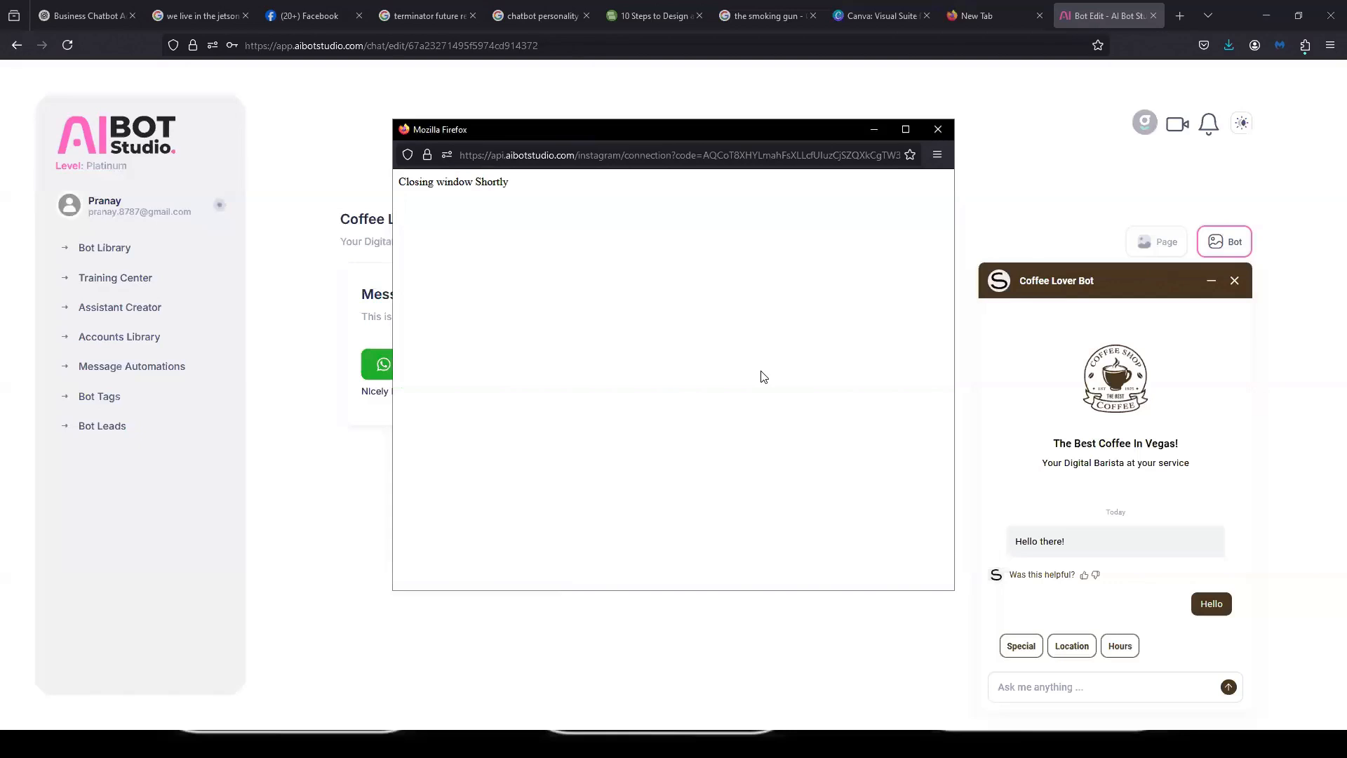
Step: Open Chatbot Training, look over the Text and Files data sources, and bring up File Explorer as a source for training files
left_click(634, 300)
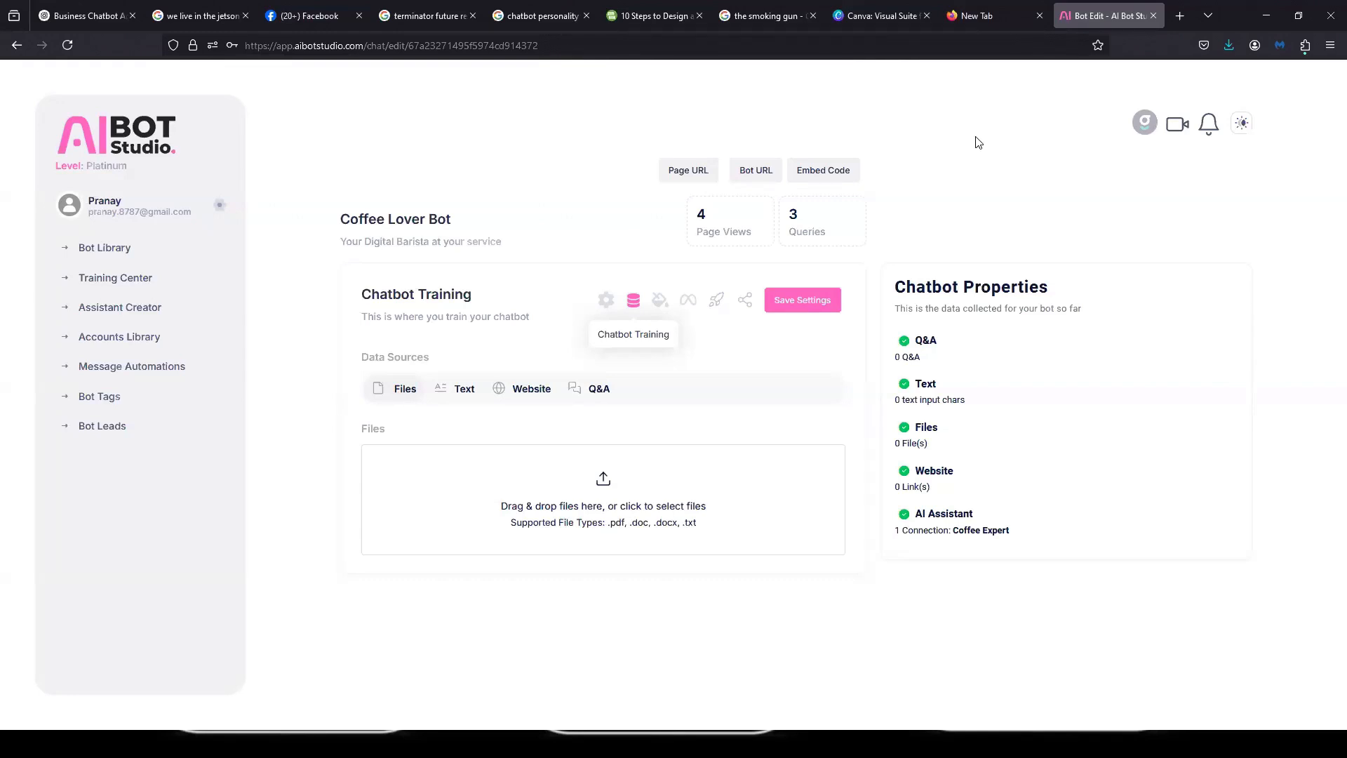
left_click(463, 389)
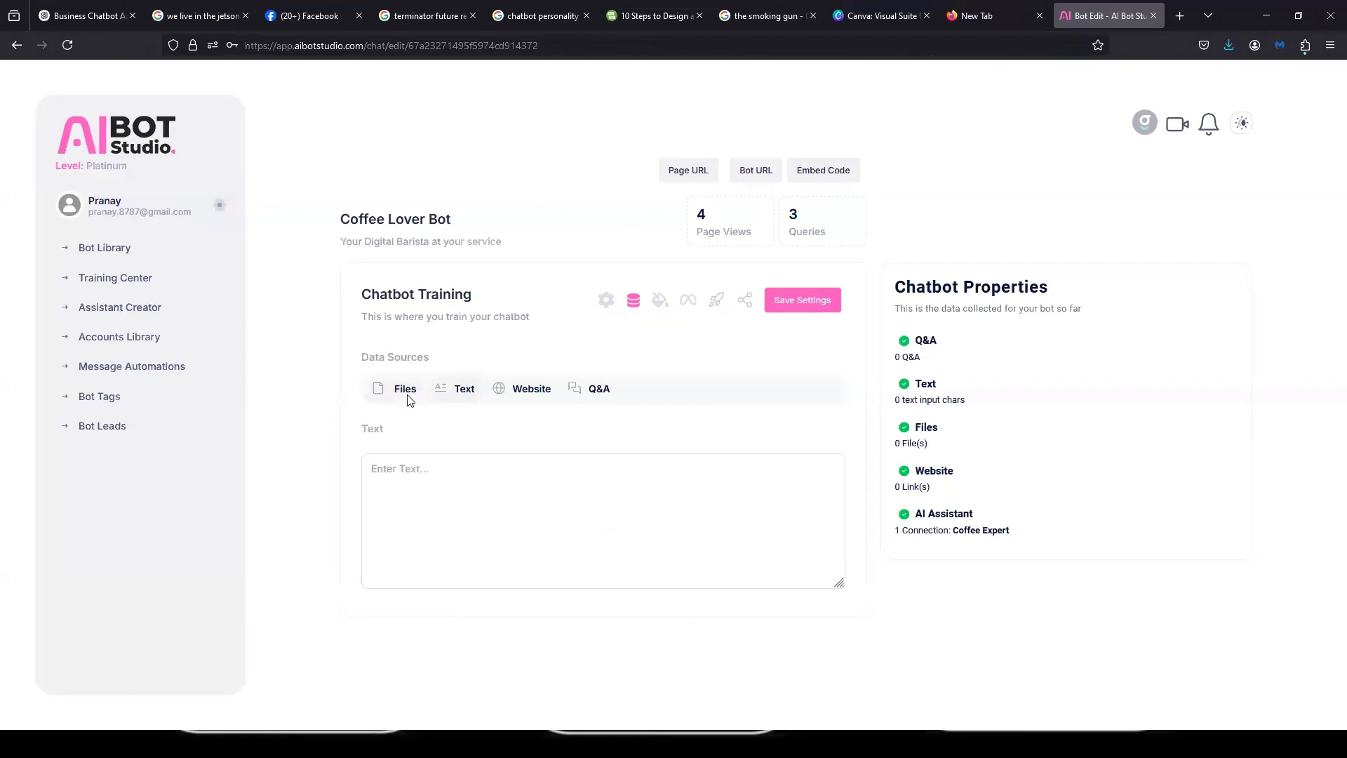
left_click(405, 390)
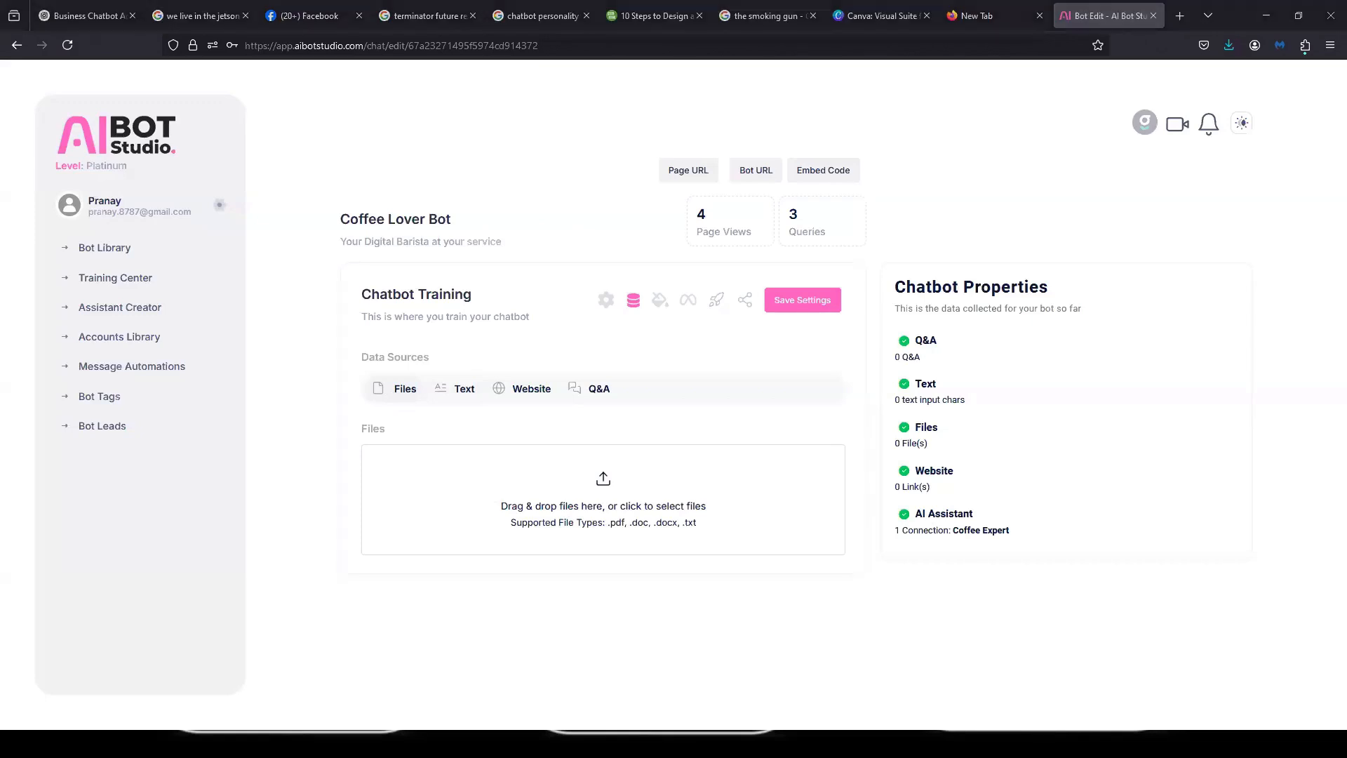
key("super+e")
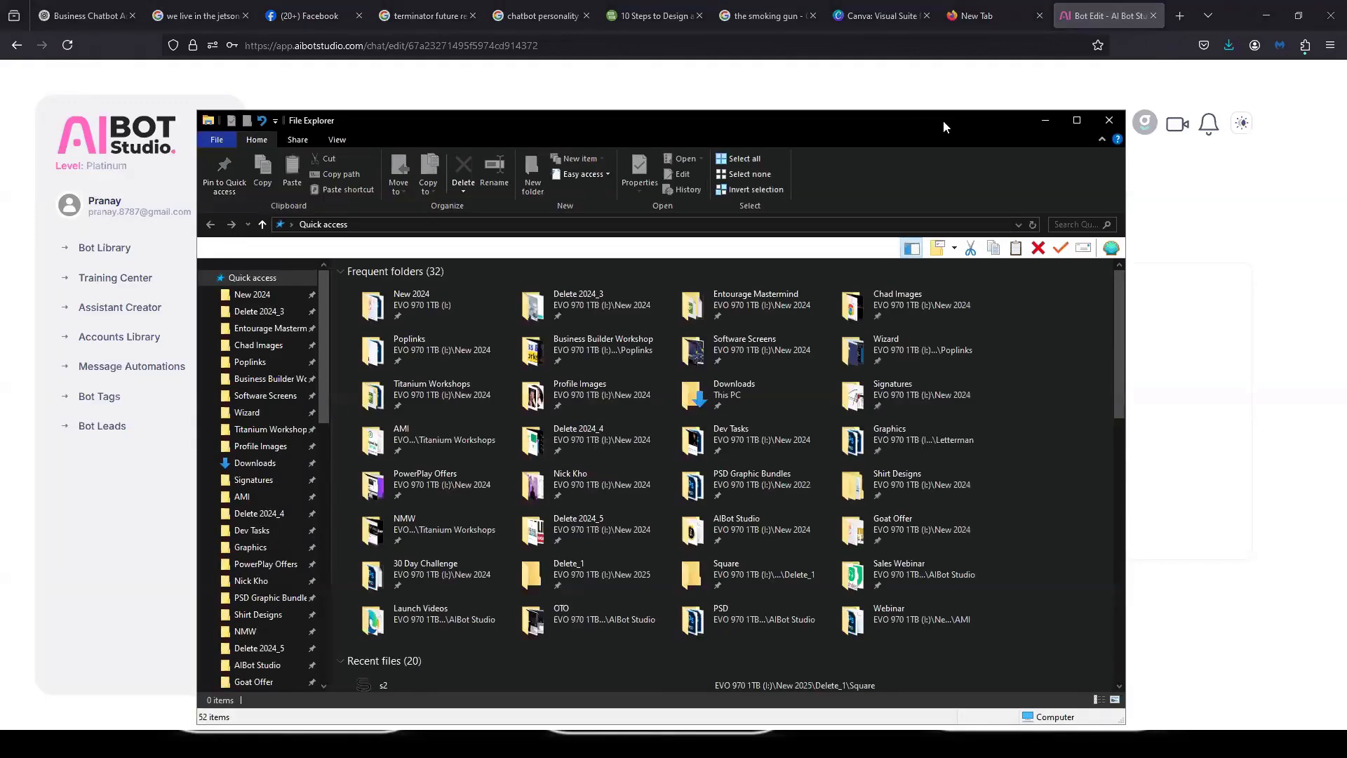
left_click_drag(942, 127, 1346, 126)
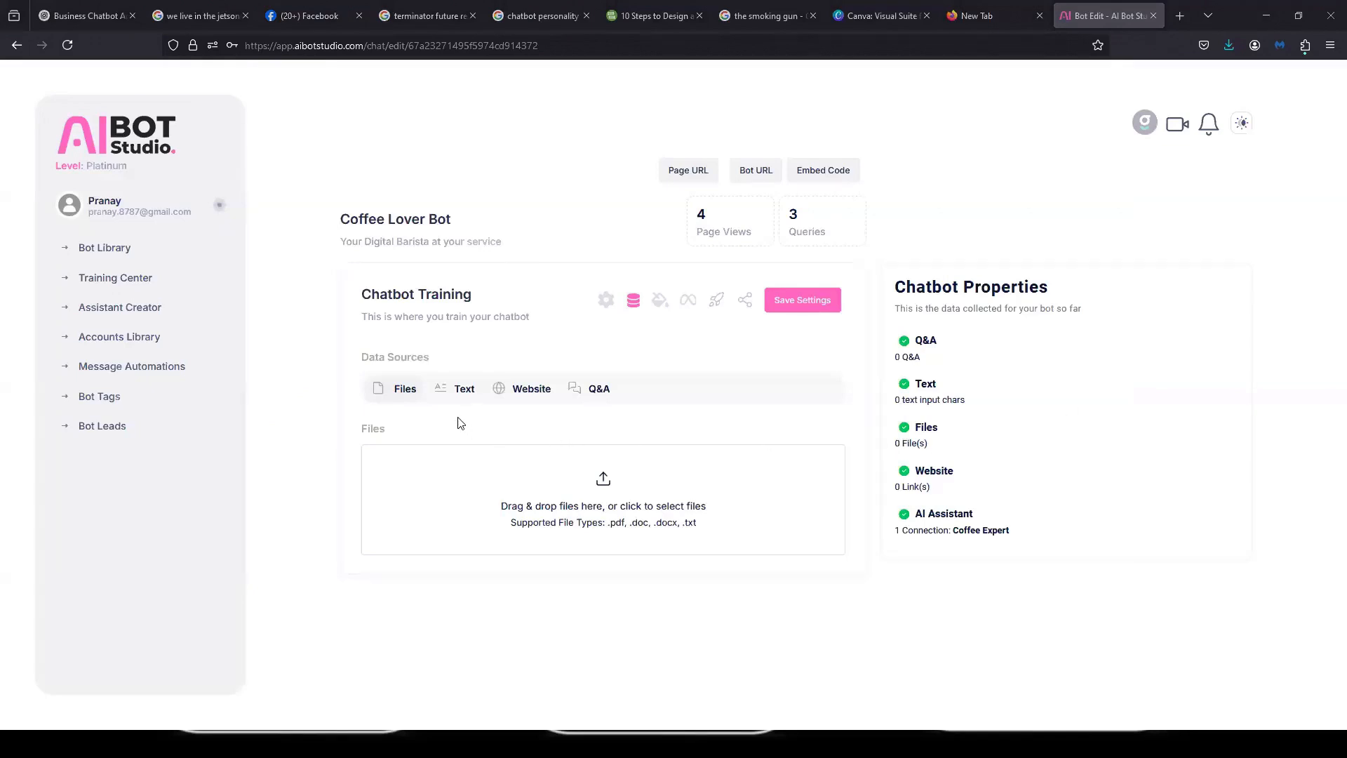
Step: Enter "store hours:" as training text in the chatbot's Text data source
left_click(464, 388)
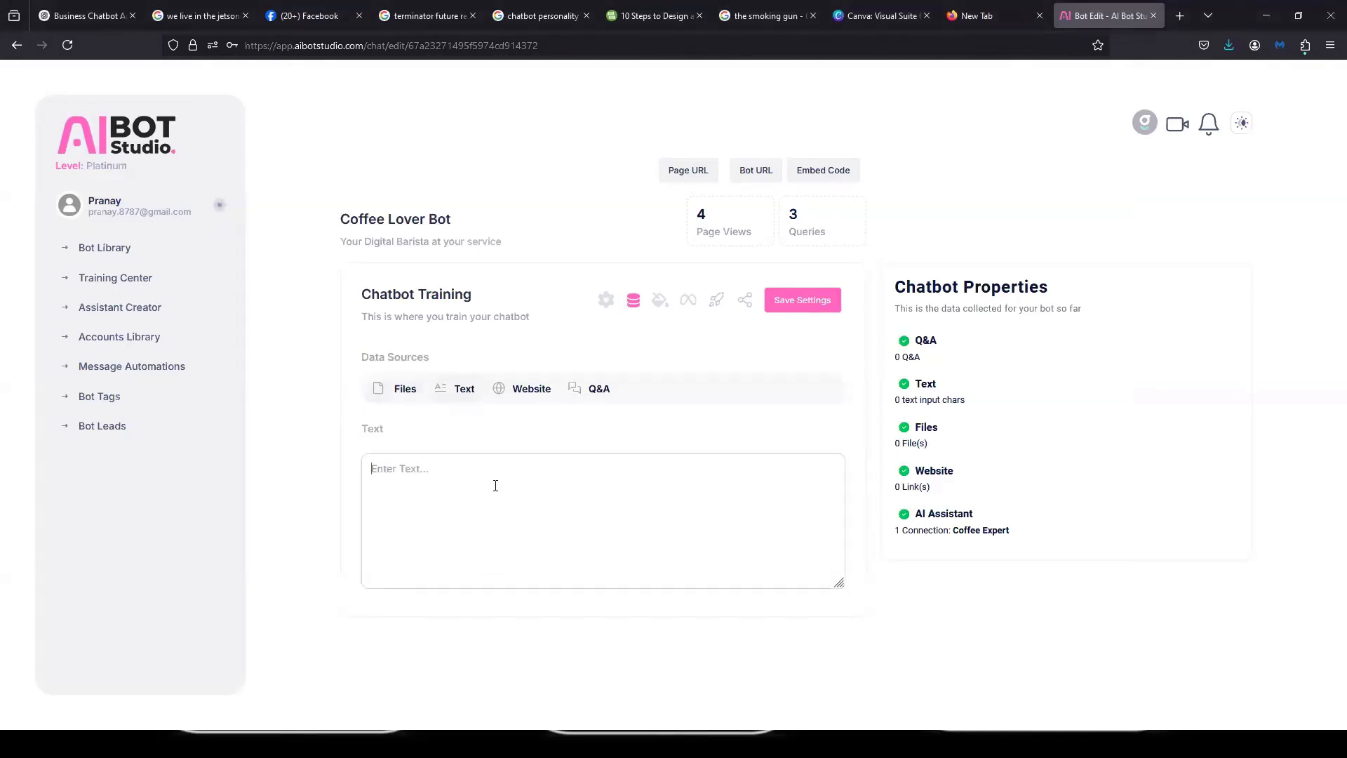
type("sotre")
key("BackSpace")
key("BackSpace")
key("BackSpace")
key("BackSpace")
key("BackSpace")
type("tore houts")
key("BackSpace")
key("BackSpace")
type("rs:")
Step: Look over the Website and Q&A data sources of the chatbot training and return to Files
left_click(530, 397)
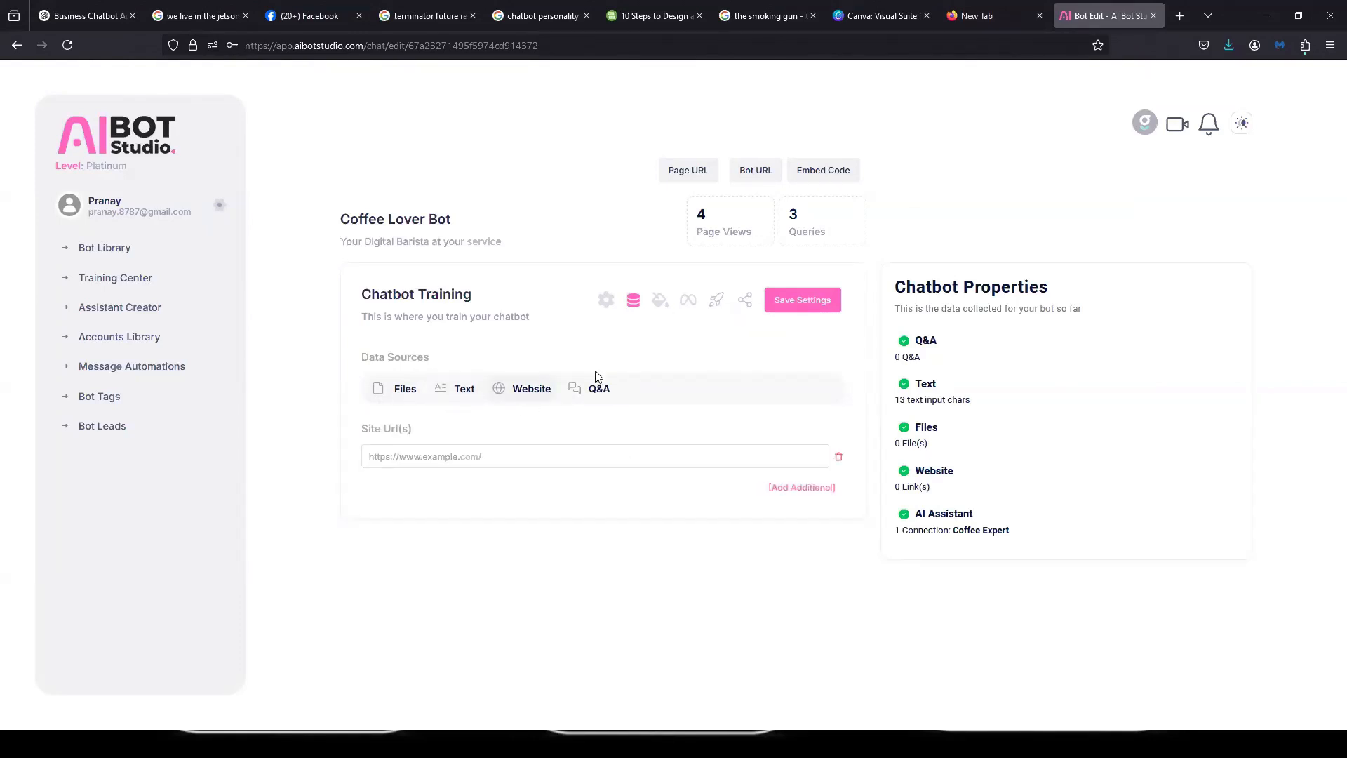
left_click(602, 393)
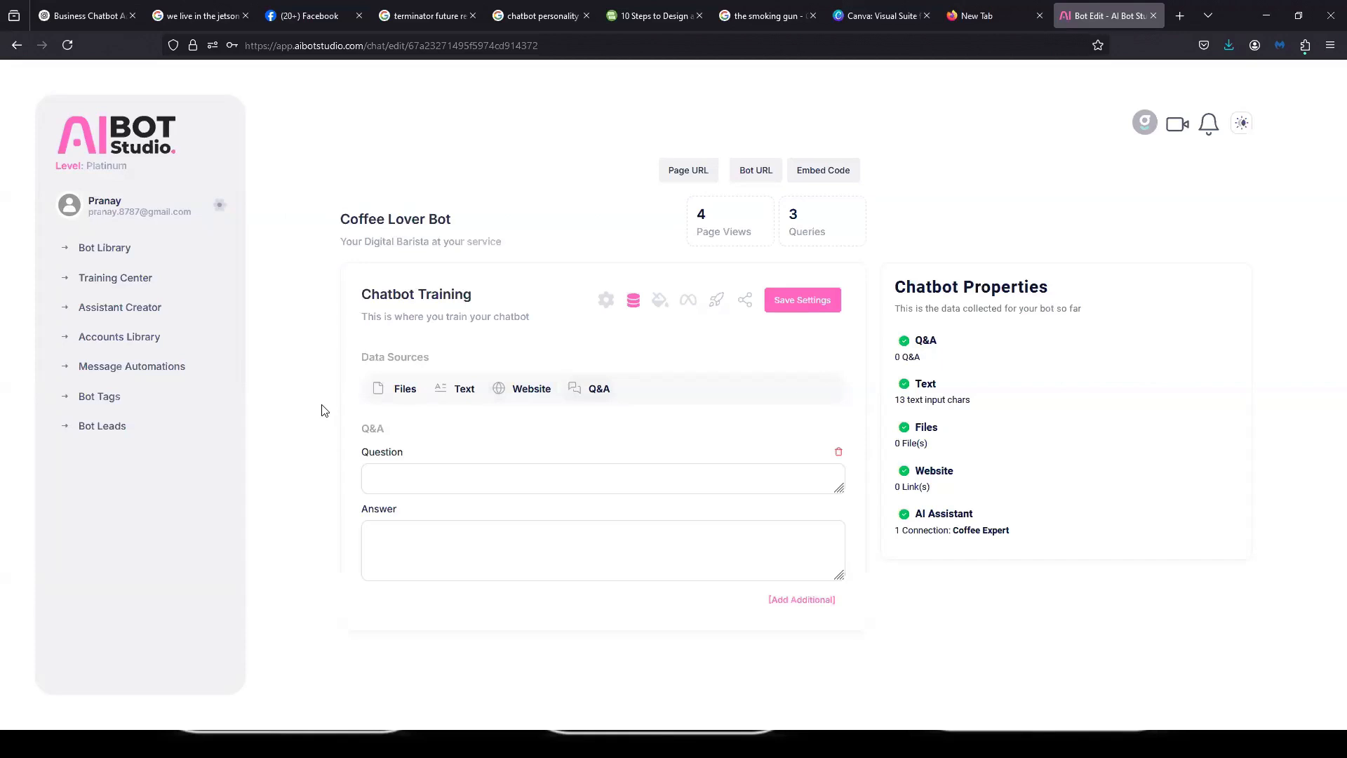
left_click(405, 391)
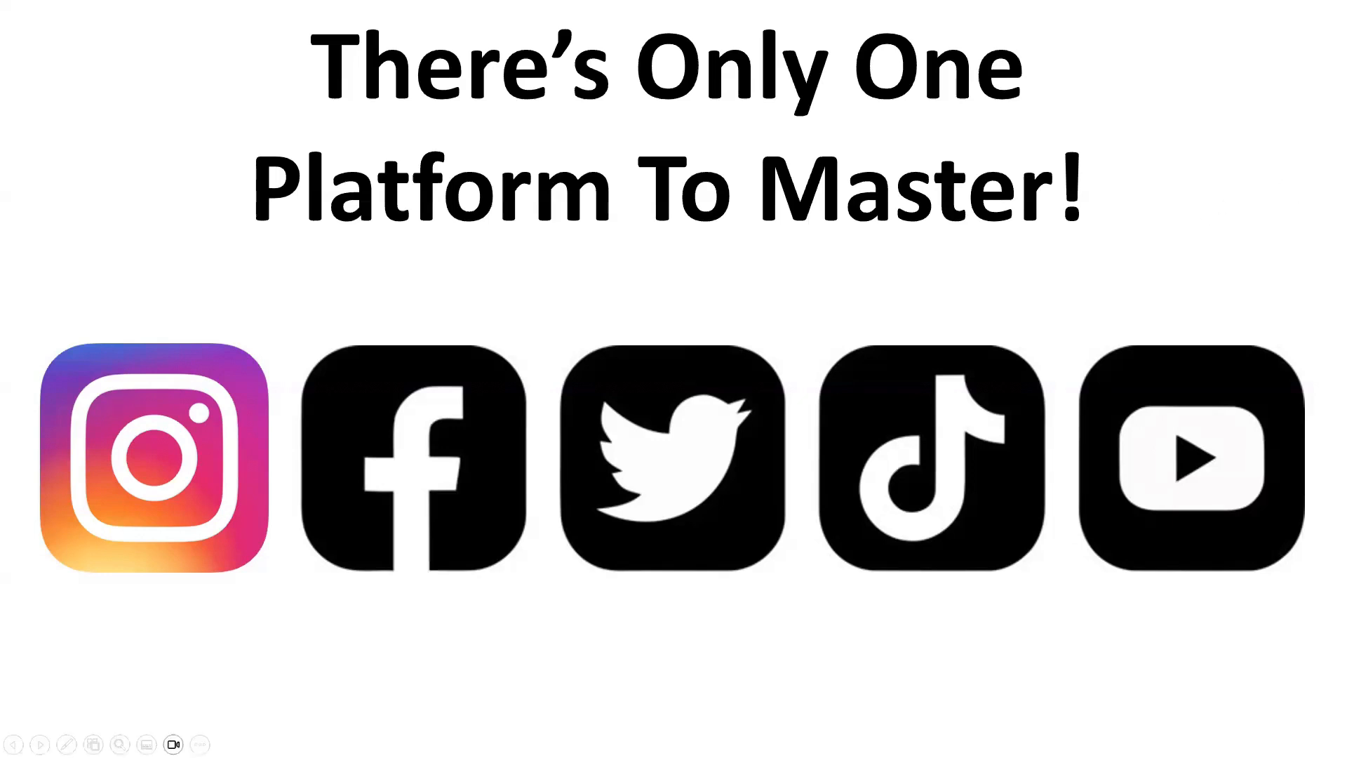
key("Right")
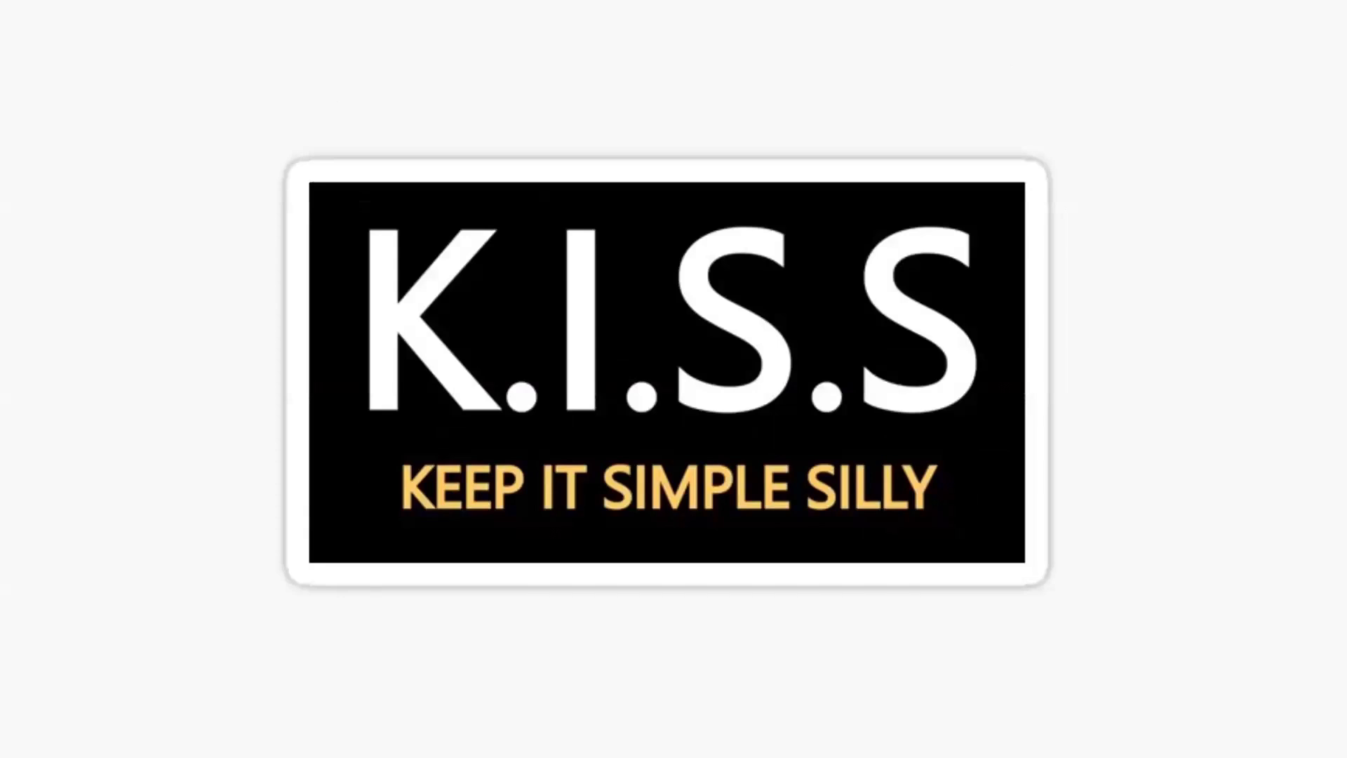
key("Right")
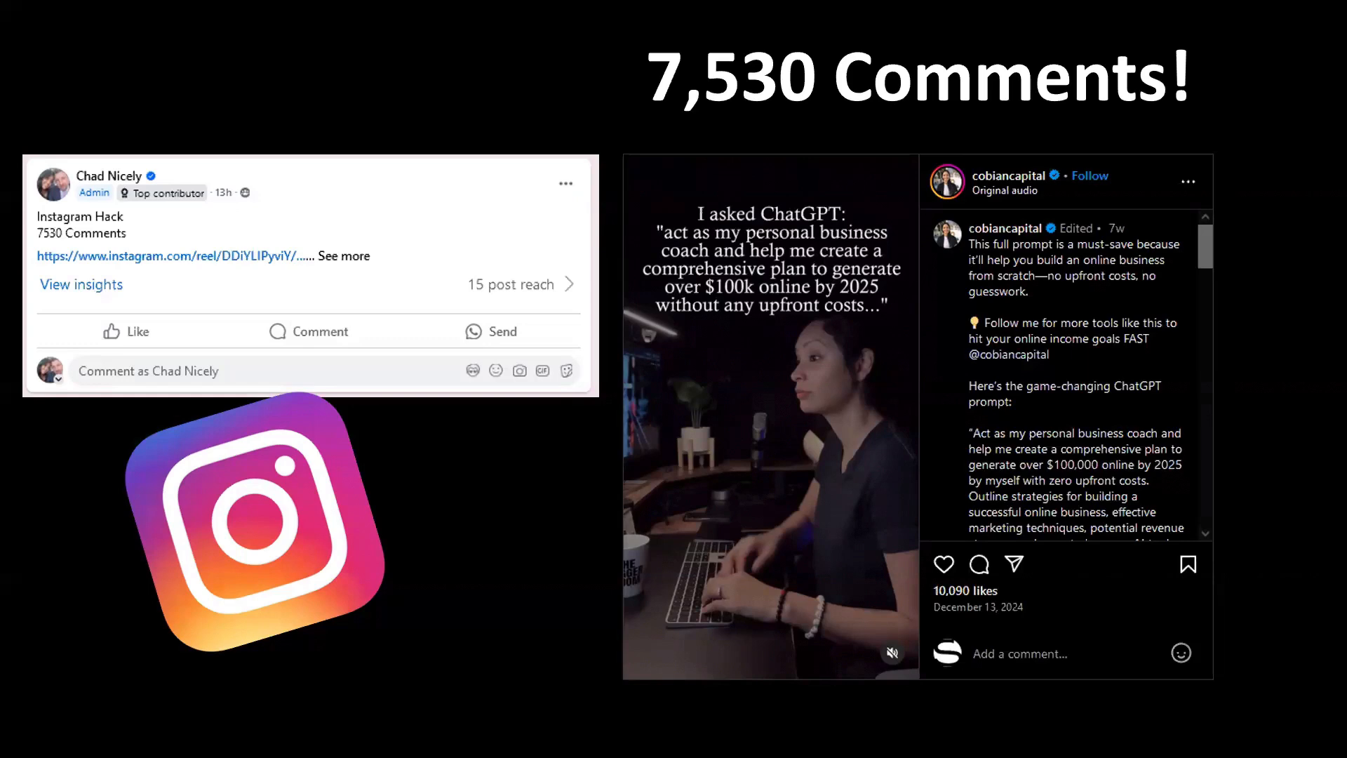
left_click(1234, 111)
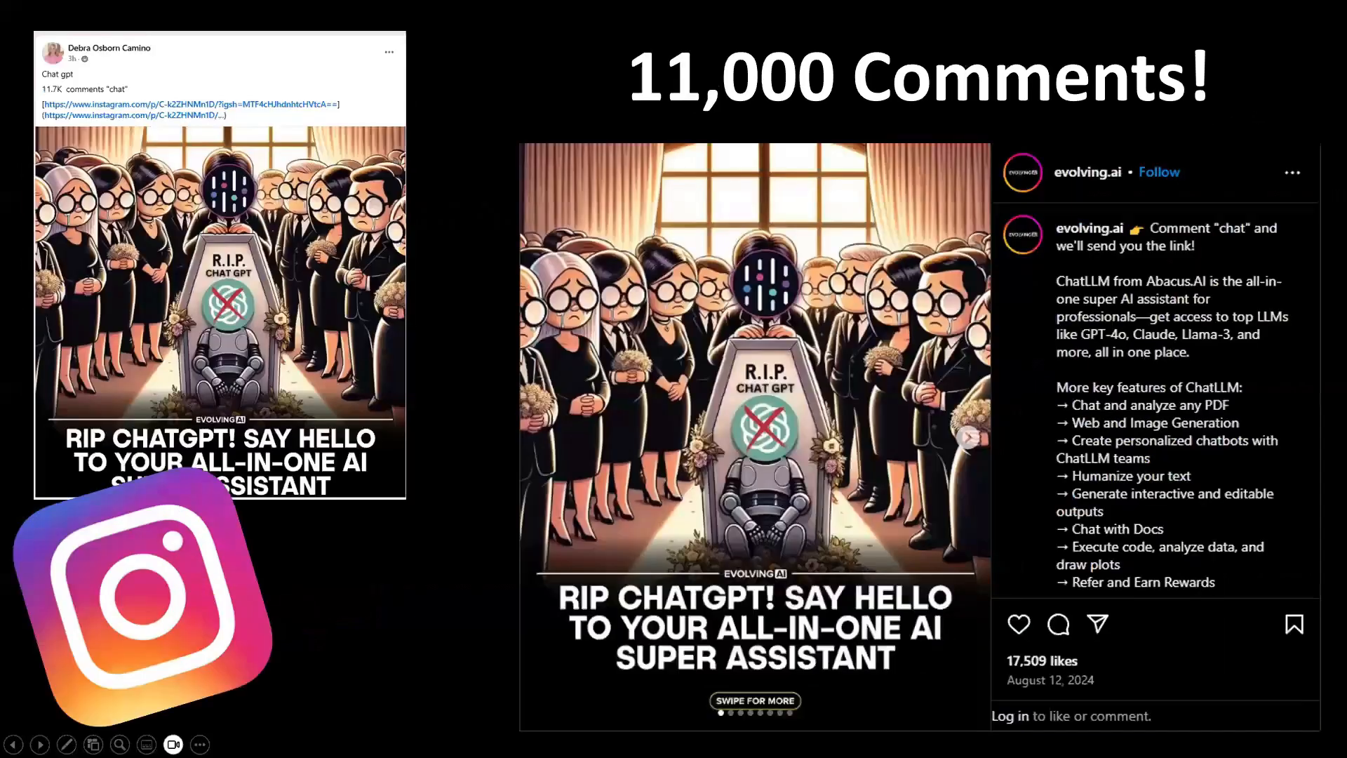
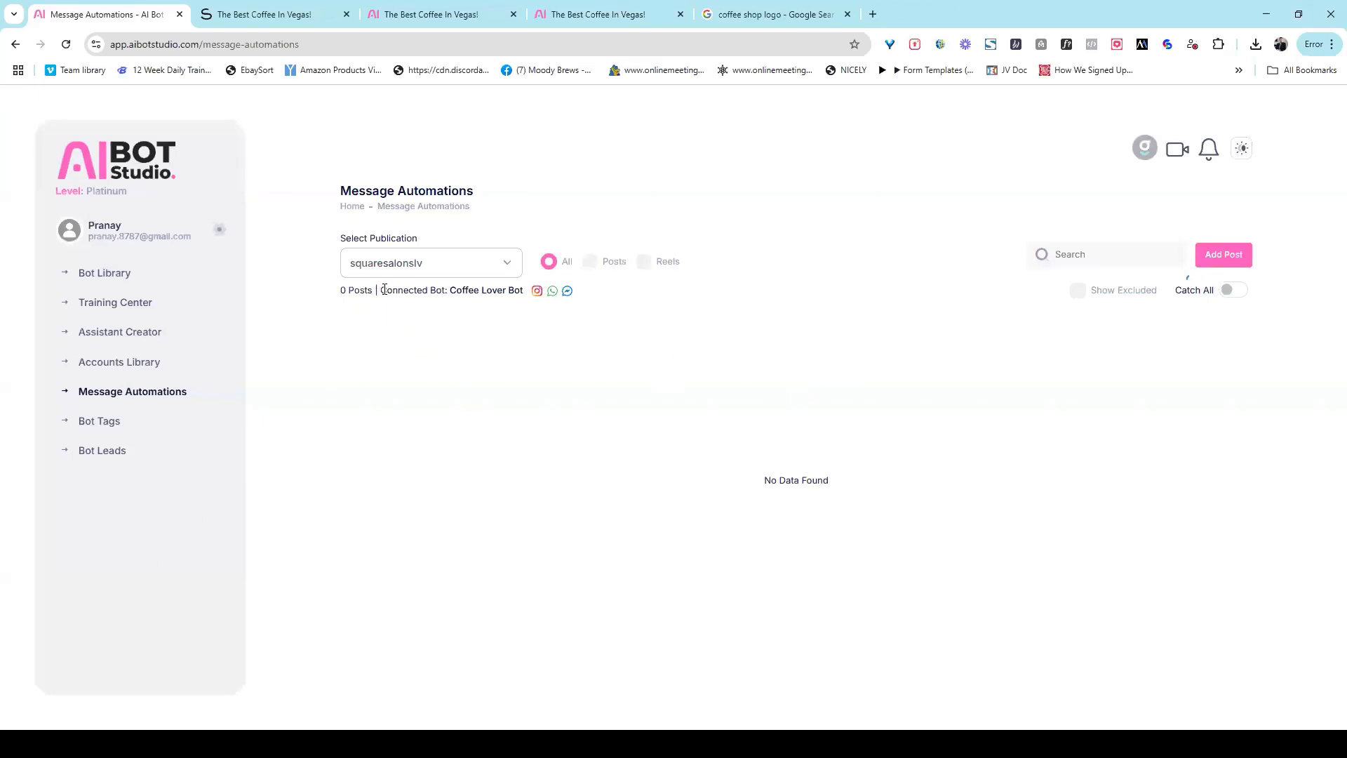
Step: Add the dog post "The only partner ..." to the squaresalonslv message automations and remove it again
left_click_drag(387, 291, 473, 290)
left_click(504, 293)
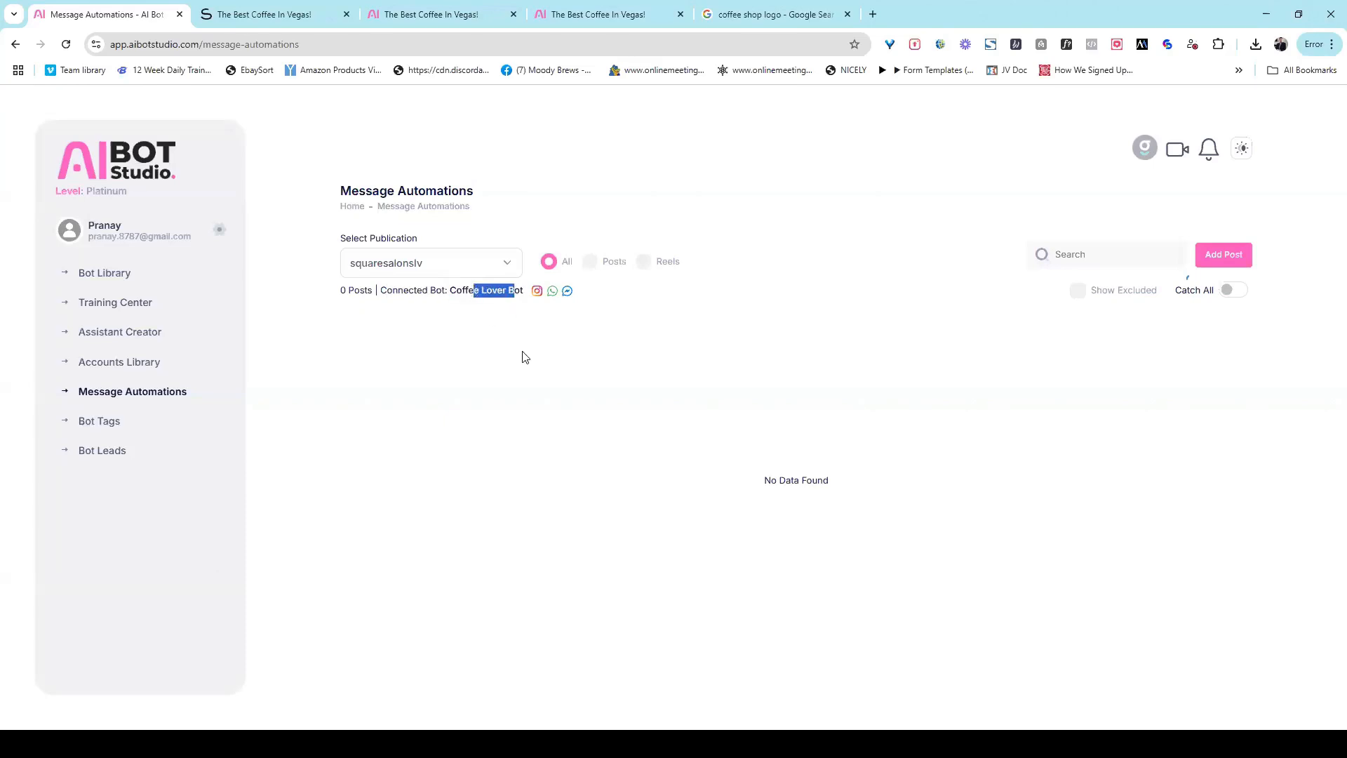
left_click(523, 354)
left_click(1226, 257)
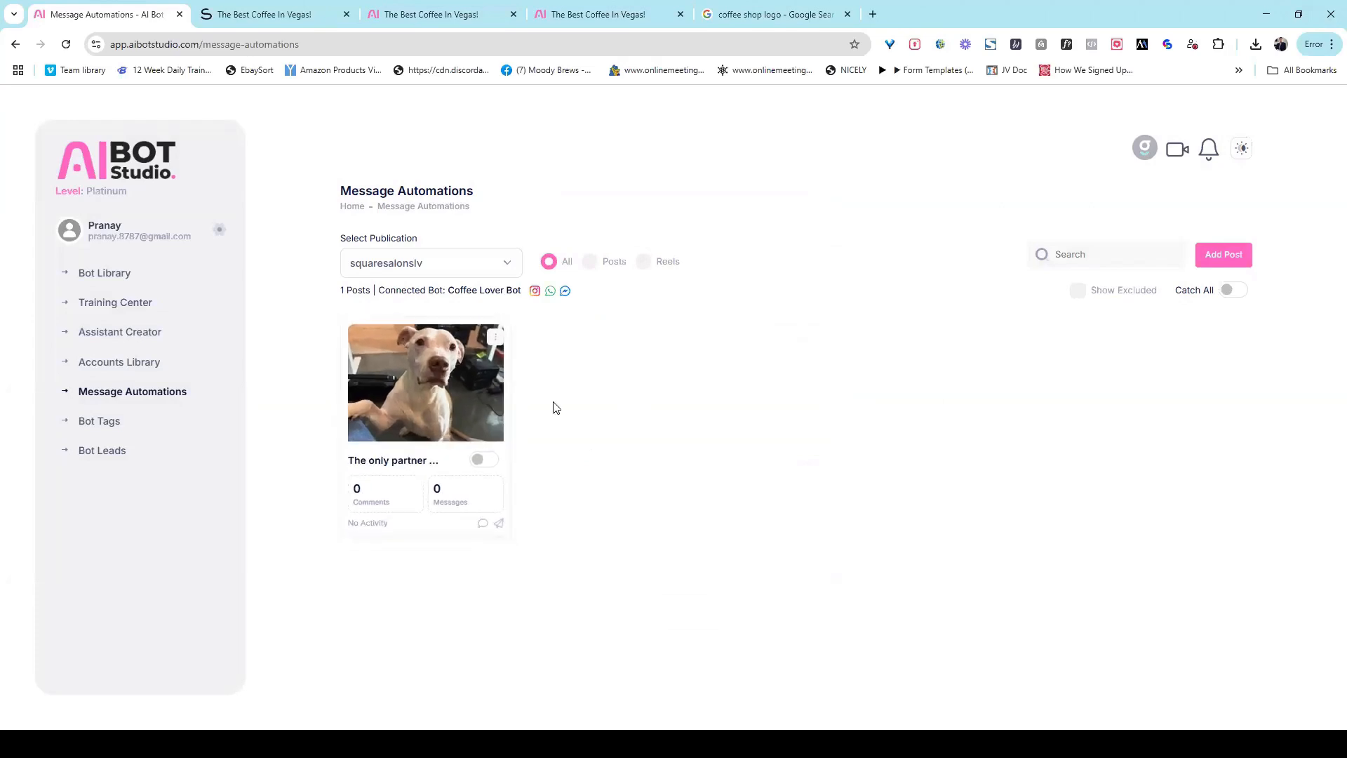
left_click(499, 331)
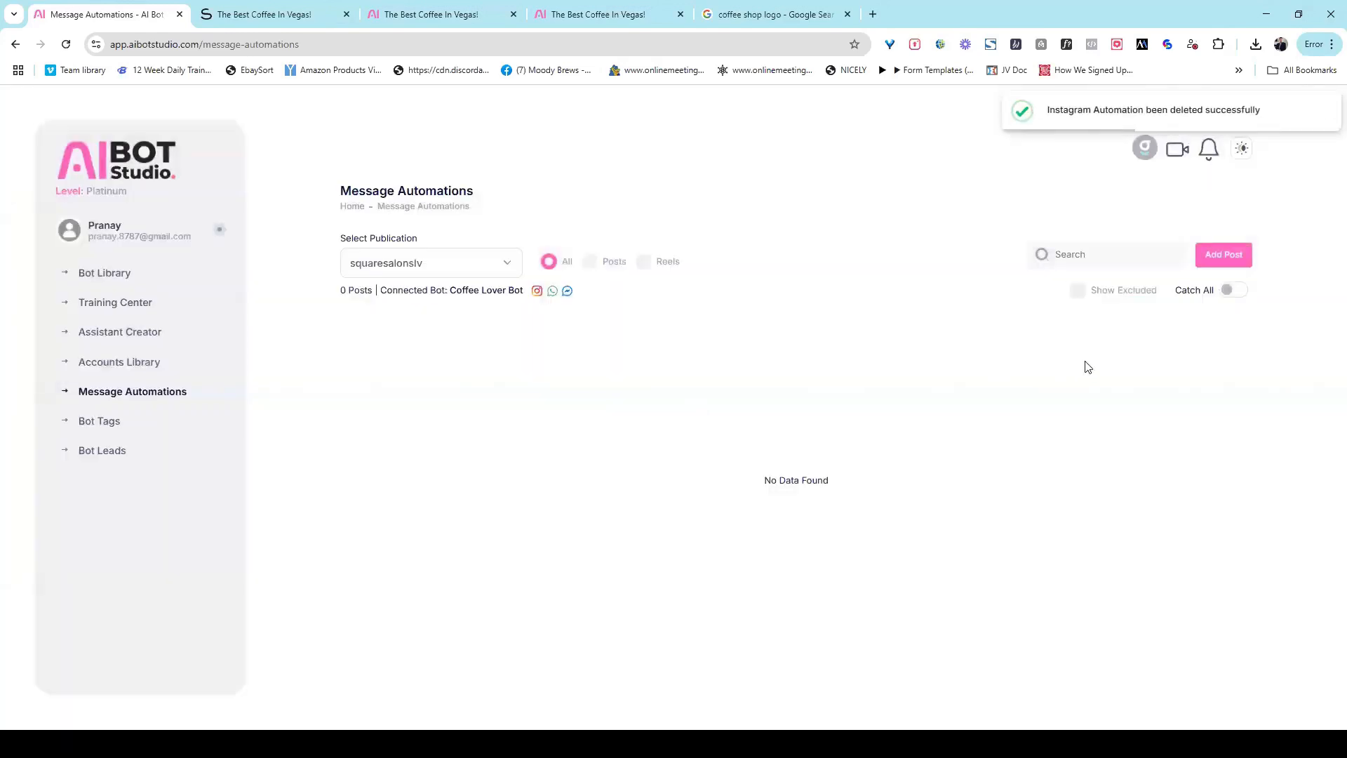
Step: Turn on Catch All for squaresalonslv and look over its IG Comment reply and advanced keyword settings without entering anything
left_click(1229, 291)
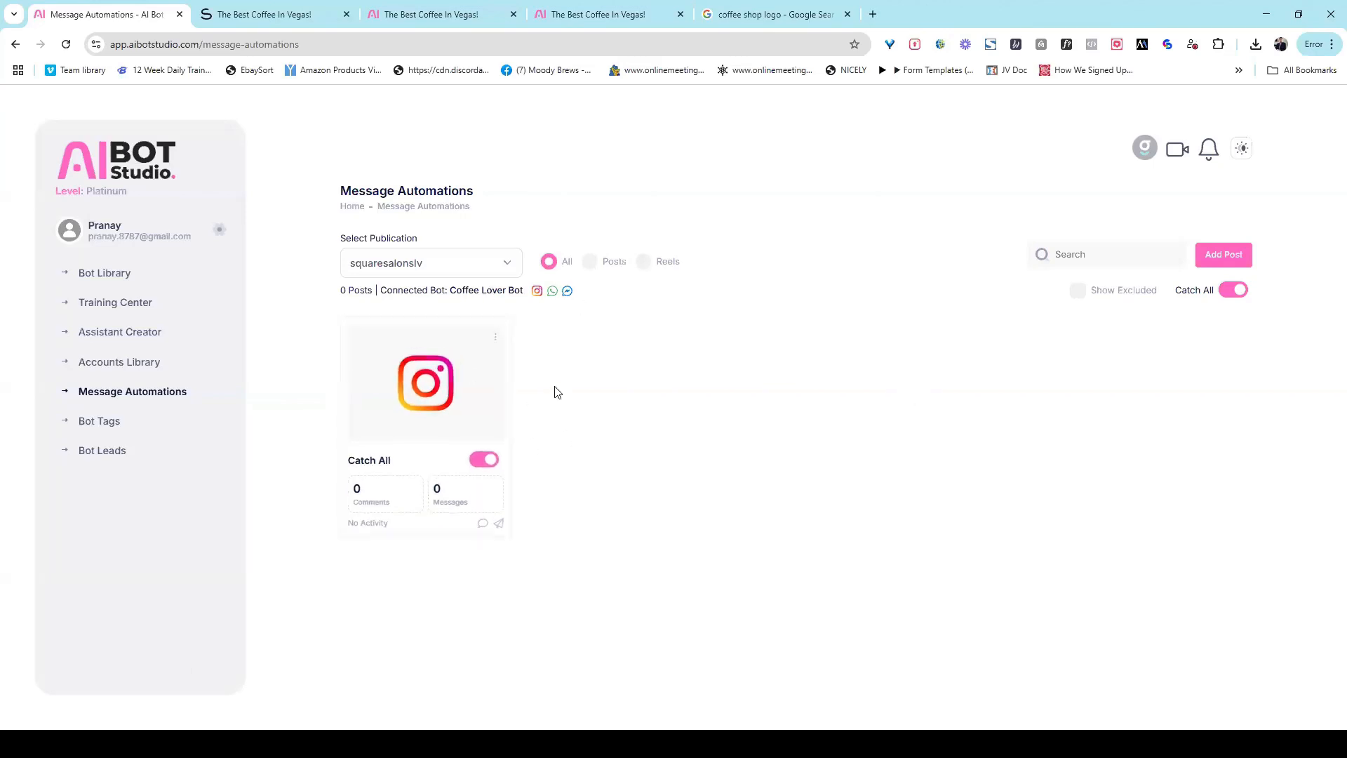
left_click(499, 331)
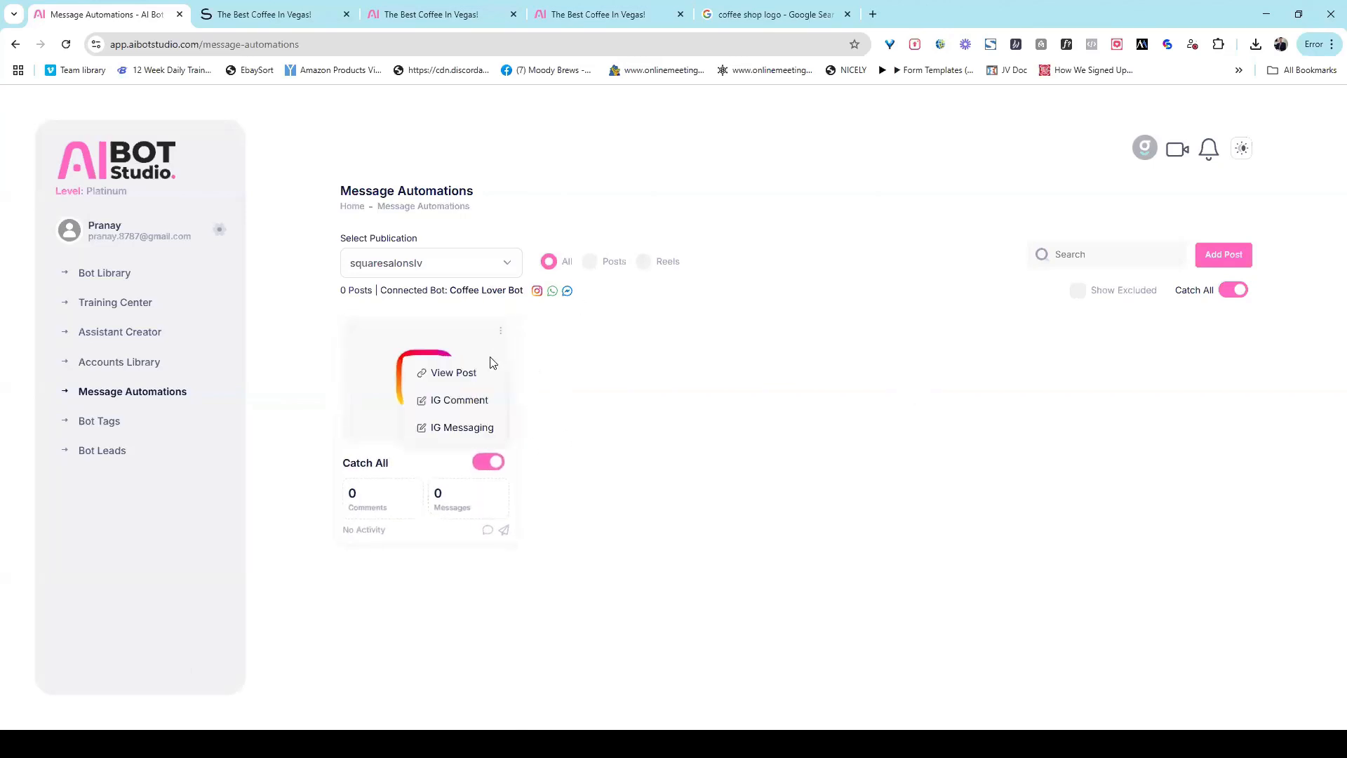
left_click(483, 401)
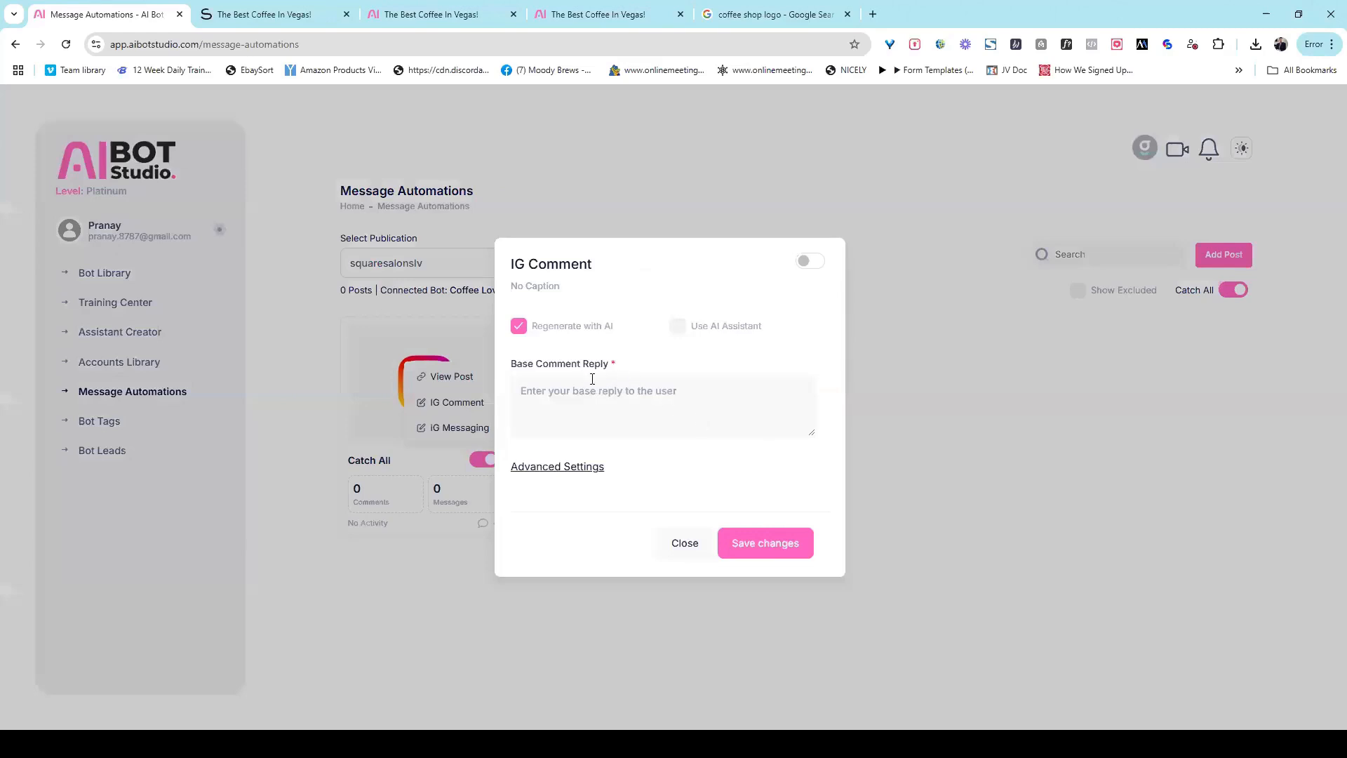
left_click(693, 390)
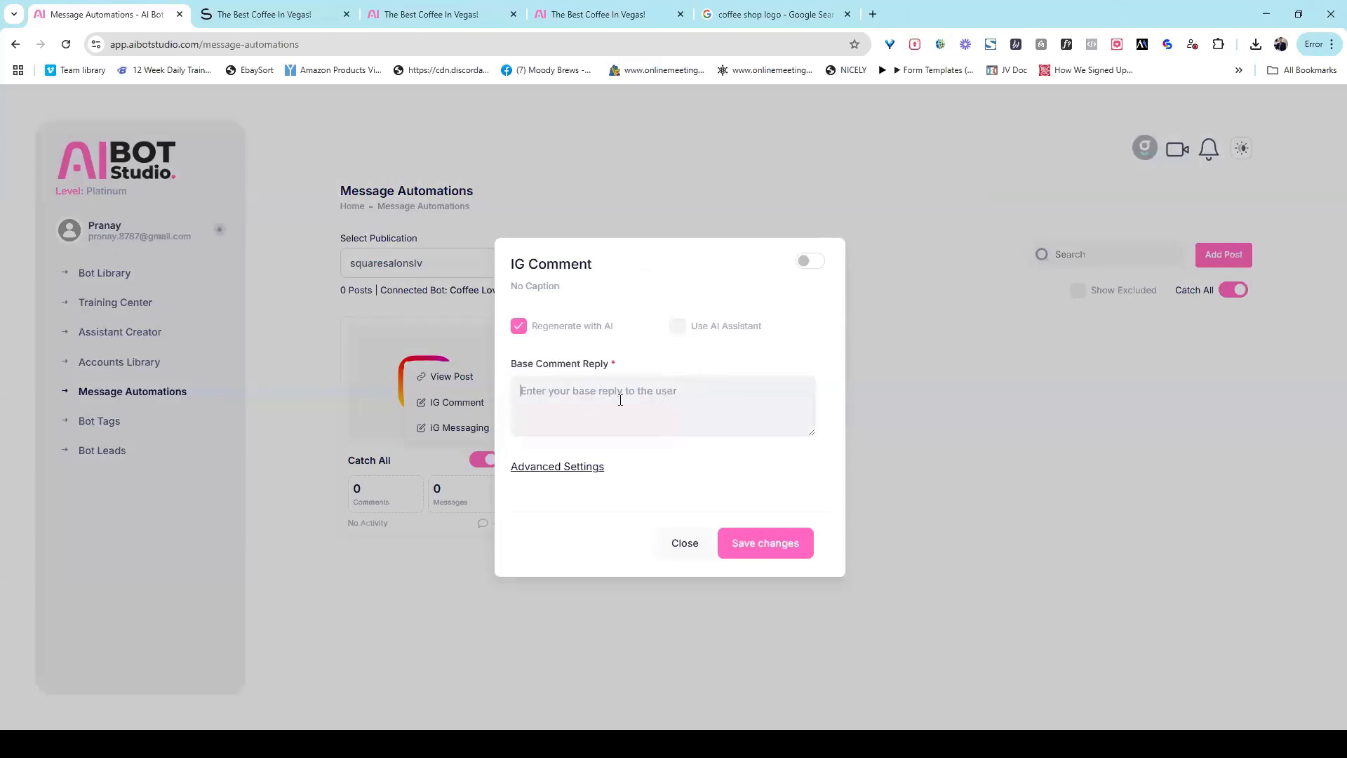
left_click(580, 467)
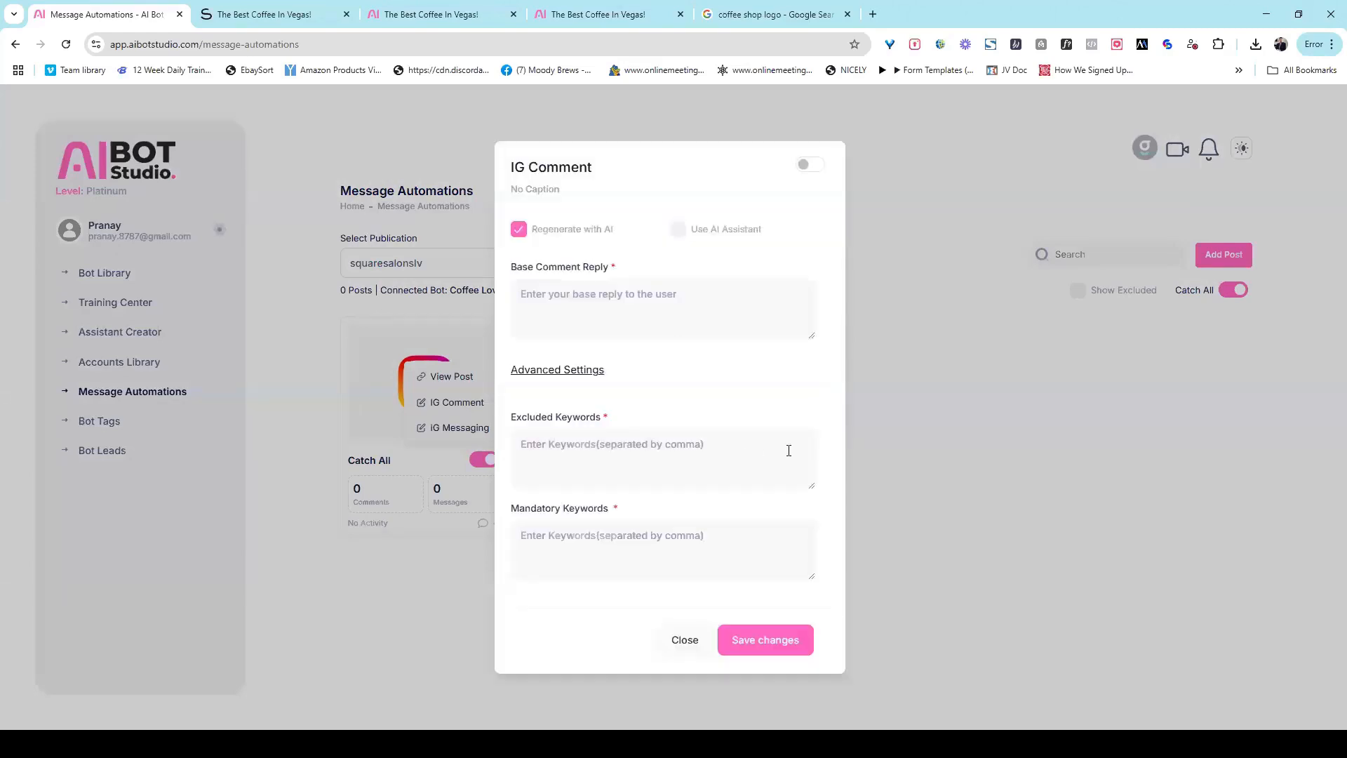
left_click(632, 538)
left_click(628, 446)
left_click(616, 554)
left_click(531, 313)
left_click(397, 433)
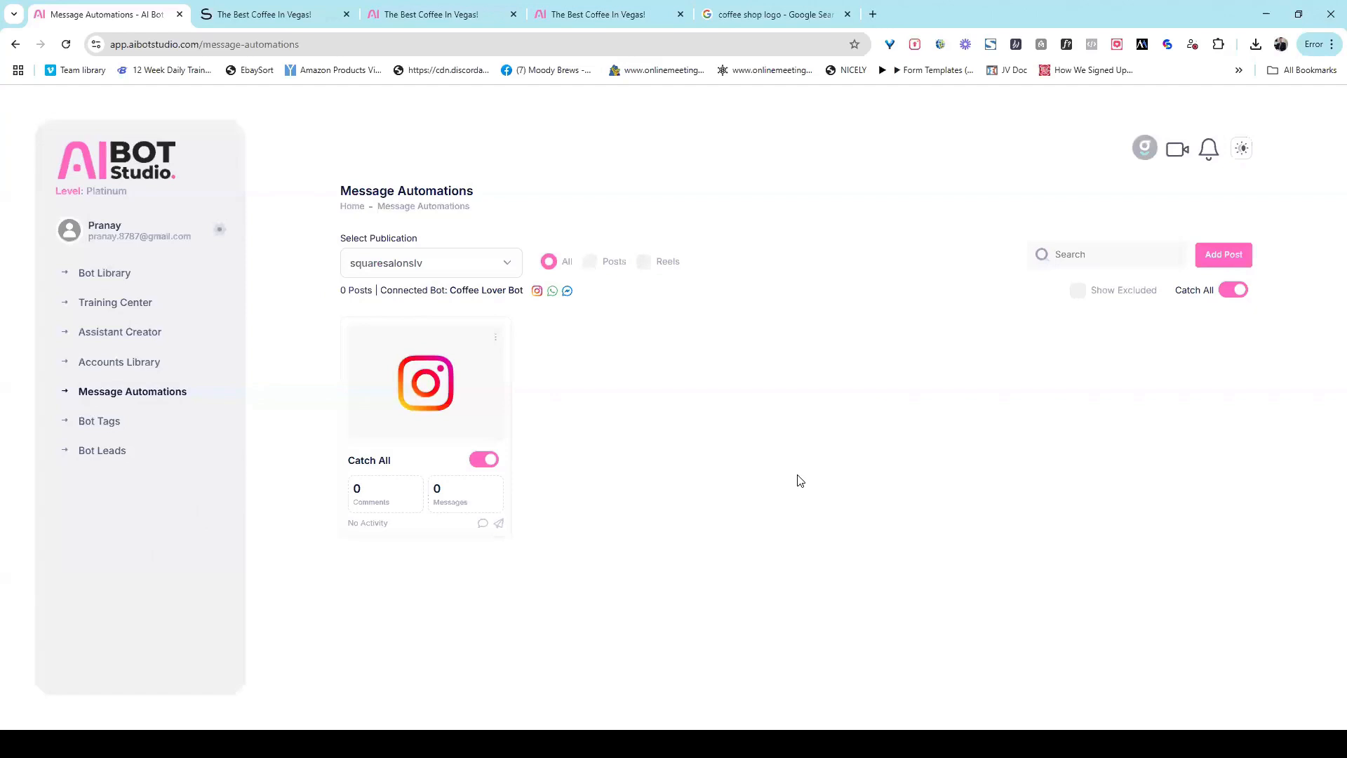
Step: Add the posts "The only partner ..." and "2 Things You Ne..." to the message automations
left_click(1228, 261)
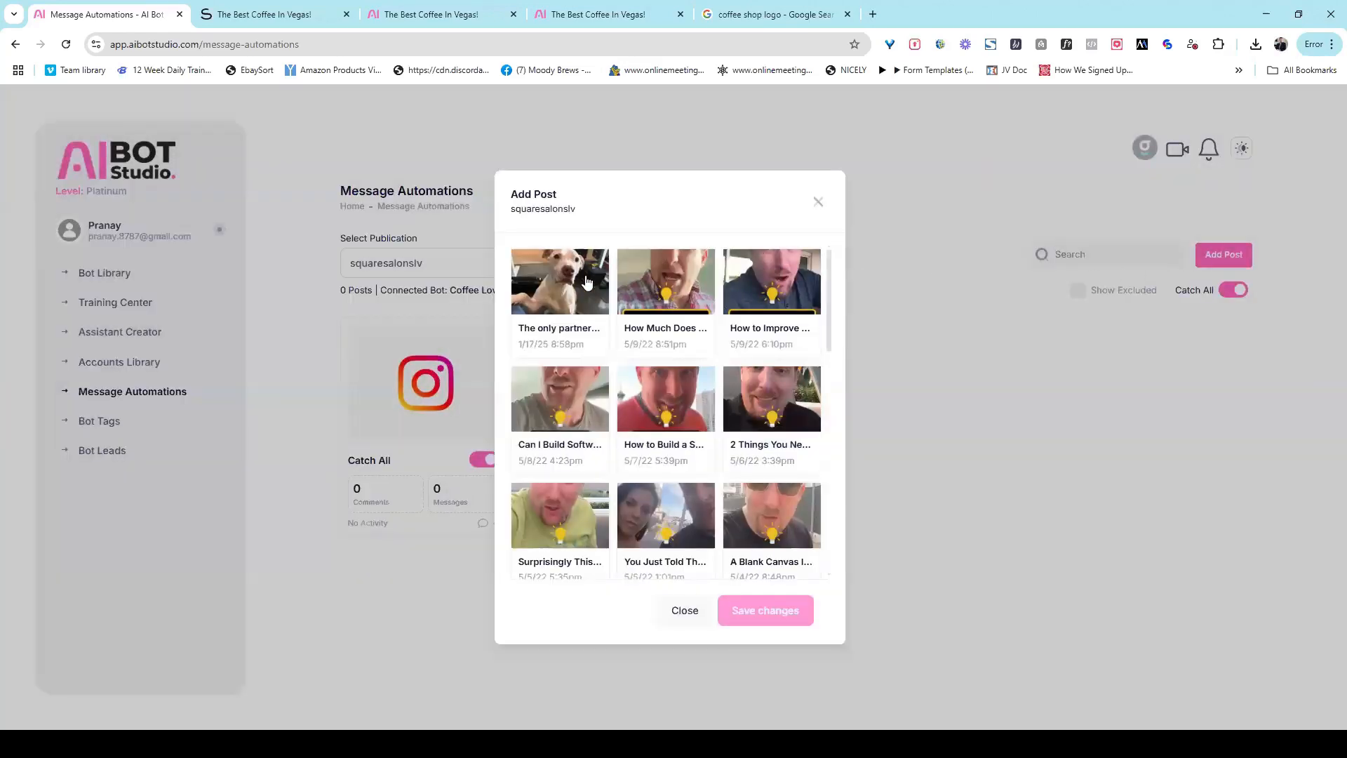
left_click(587, 281)
left_click(769, 612)
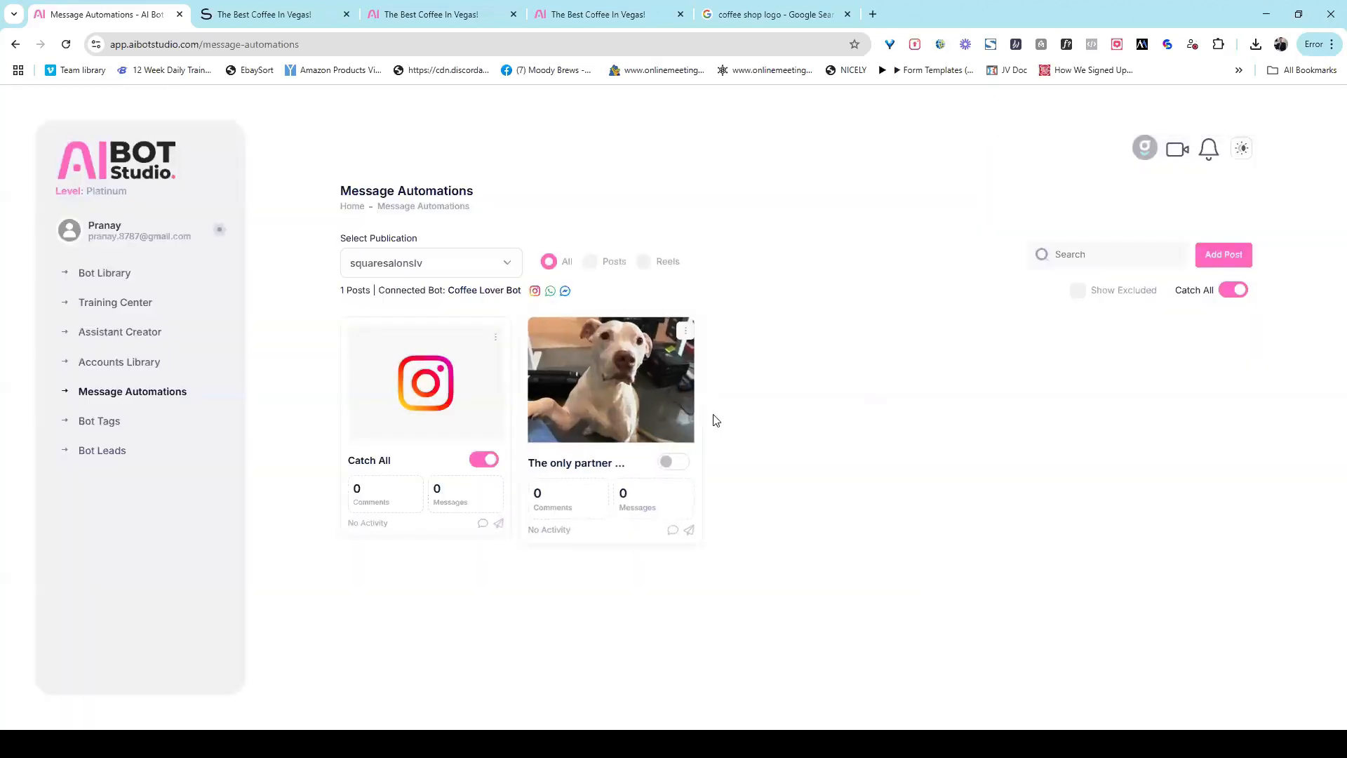
left_click(1224, 256)
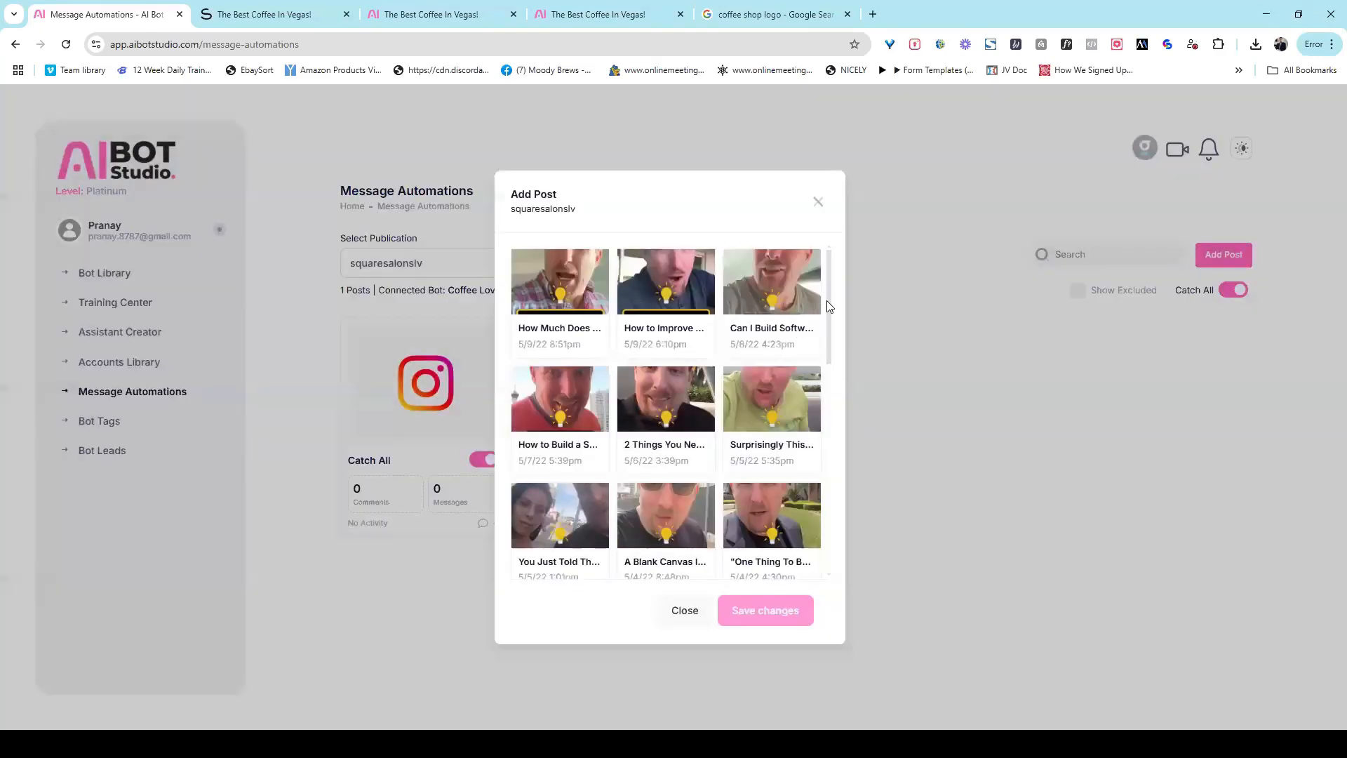
scroll(771, 392, "down", 1)
left_click(667, 382)
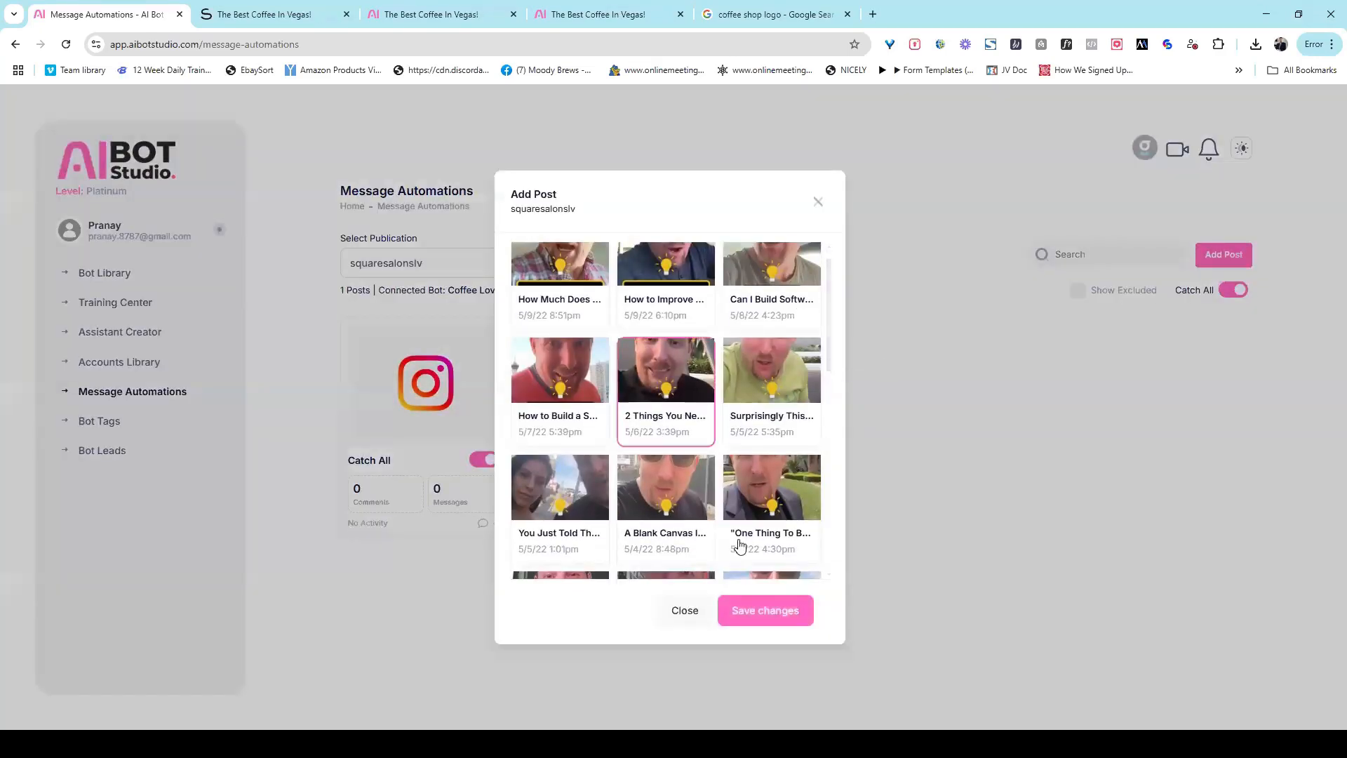
left_click(742, 618)
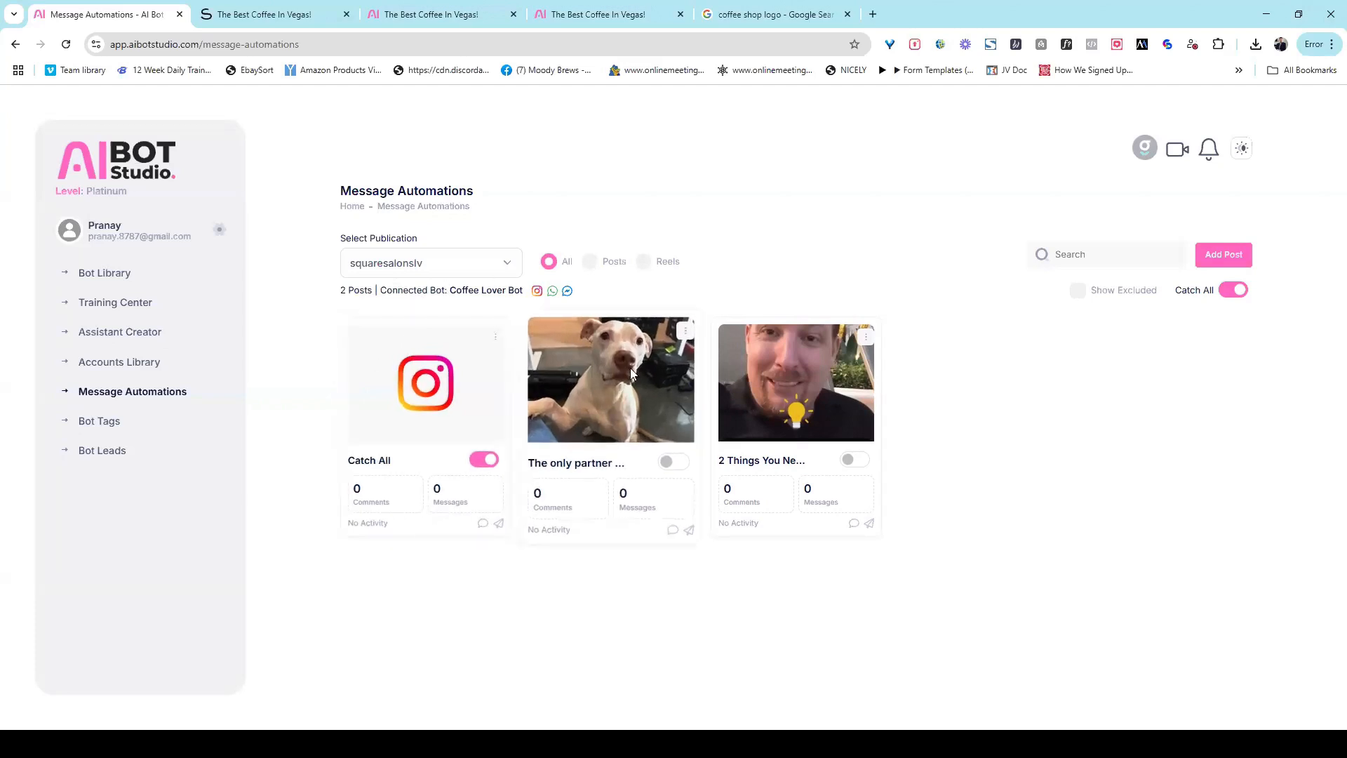
Step: Enable IG Comment automation for the dog post with the base reply "Thank you so much for your comment" and save it
left_click(686, 331)
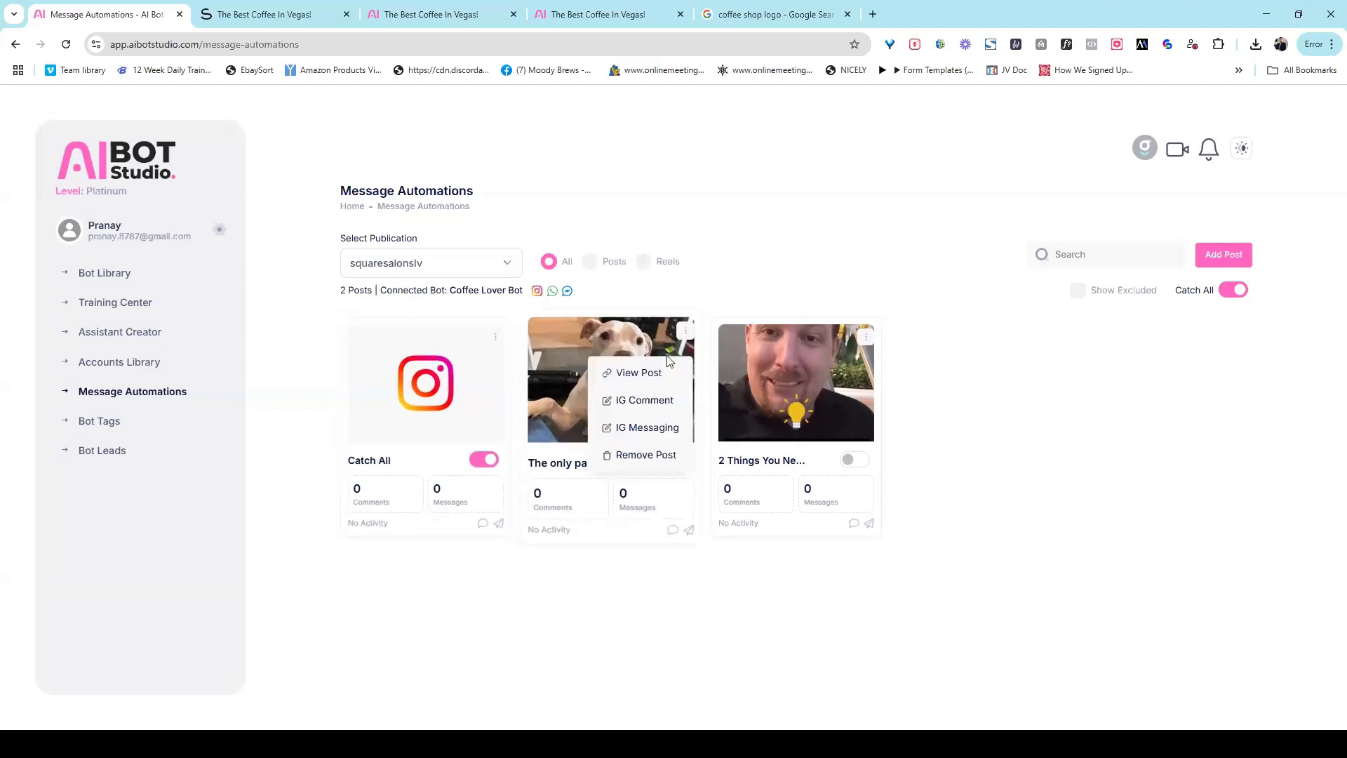
left_click(654, 406)
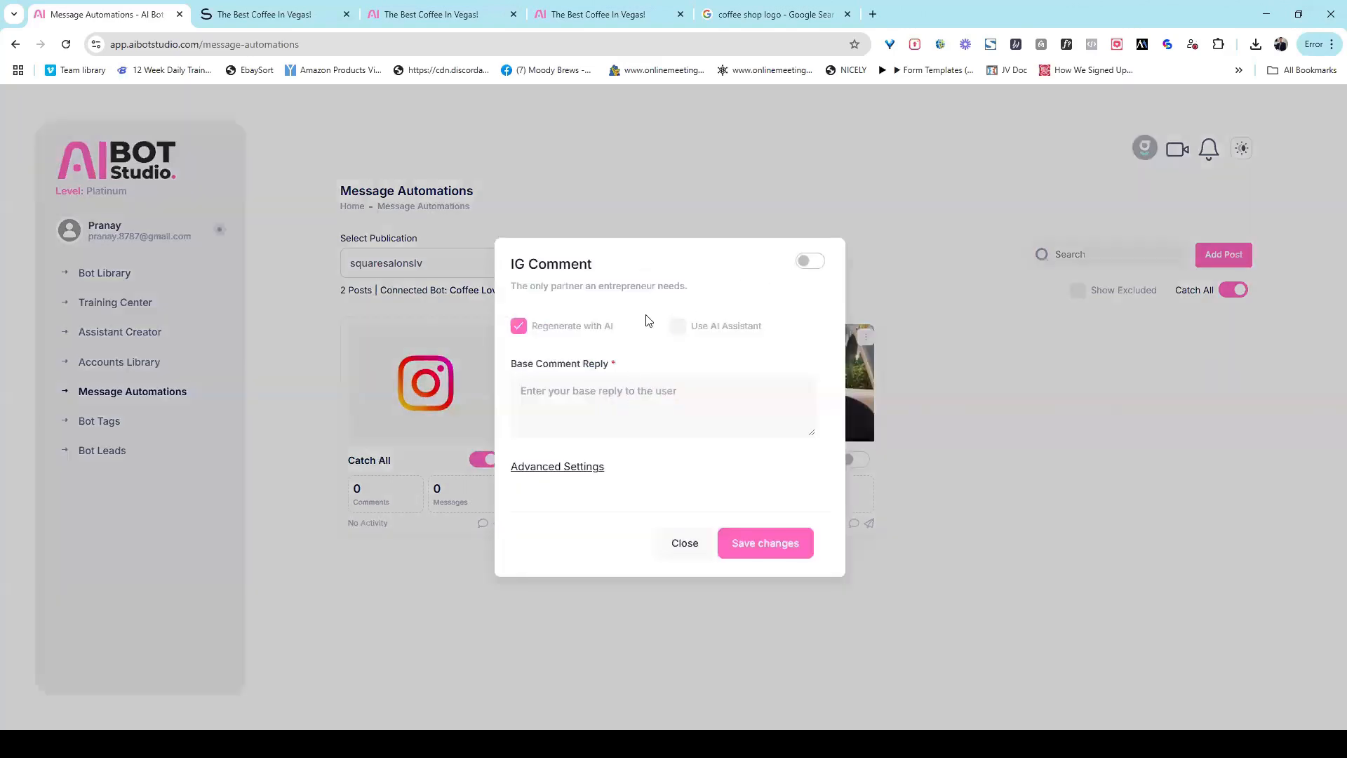
left_click(607, 401)
type("Thank you so mcuh")
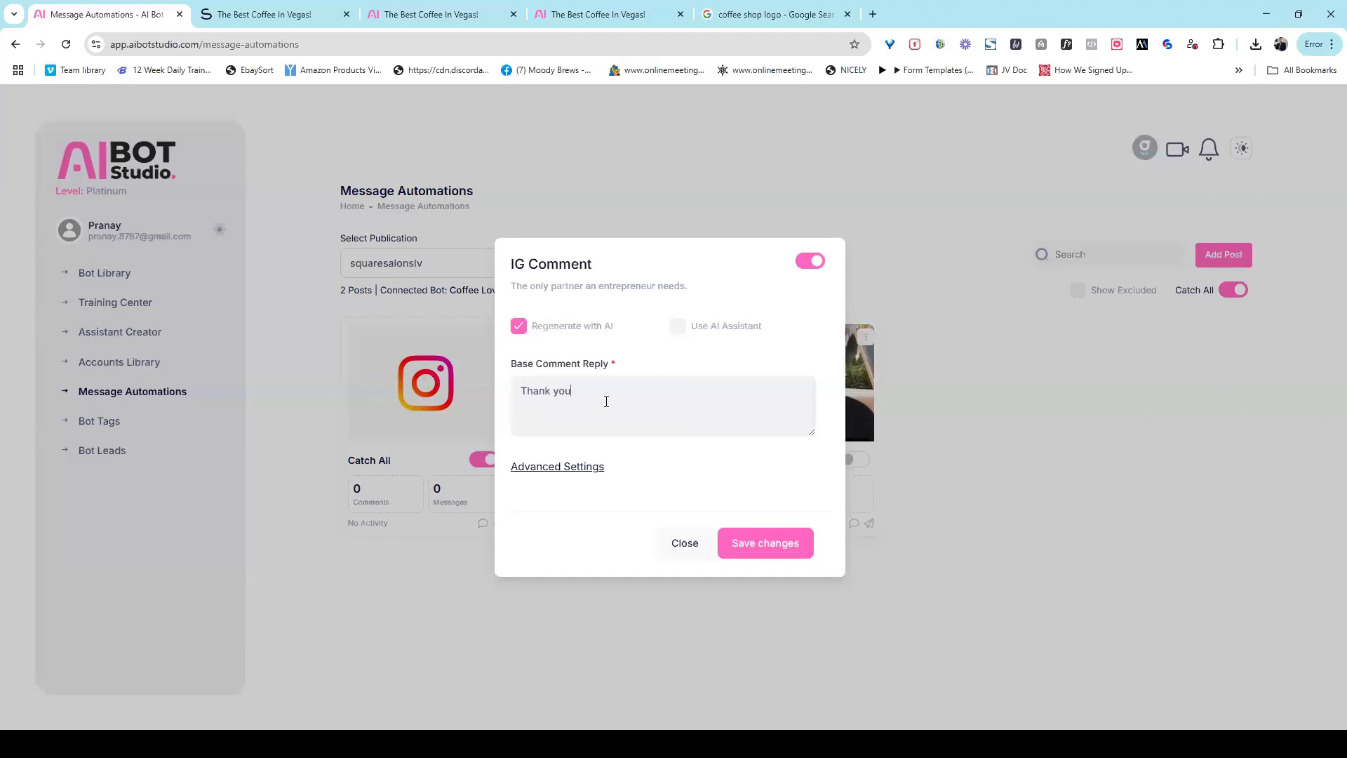
key("BackSpace")
key("BackSpace")
type("uch for your comment")
left_click(565, 467)
left_click(598, 375)
left_click(771, 542)
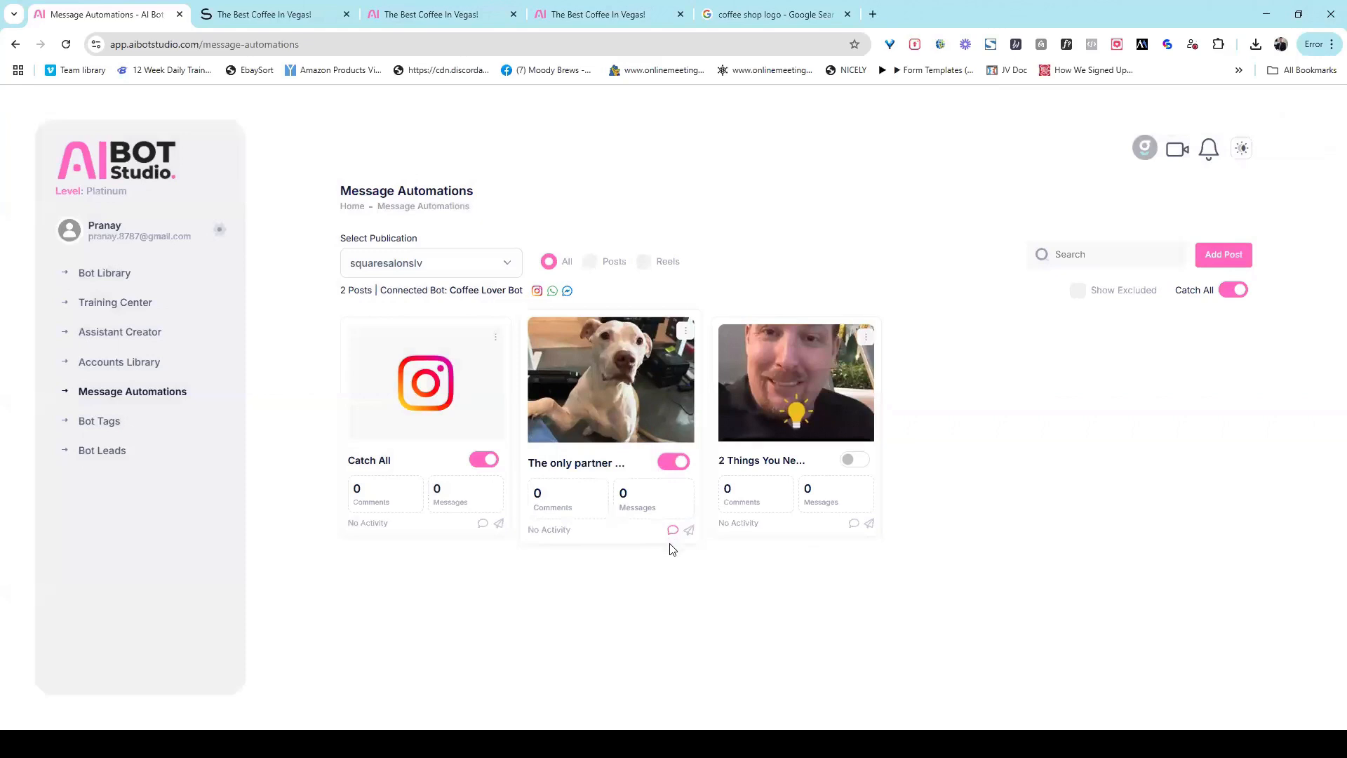
Step: Enable IG Messaging for the dog post with the base message "Thanks you so much.... check your DM for details" and save it
left_click(686, 333)
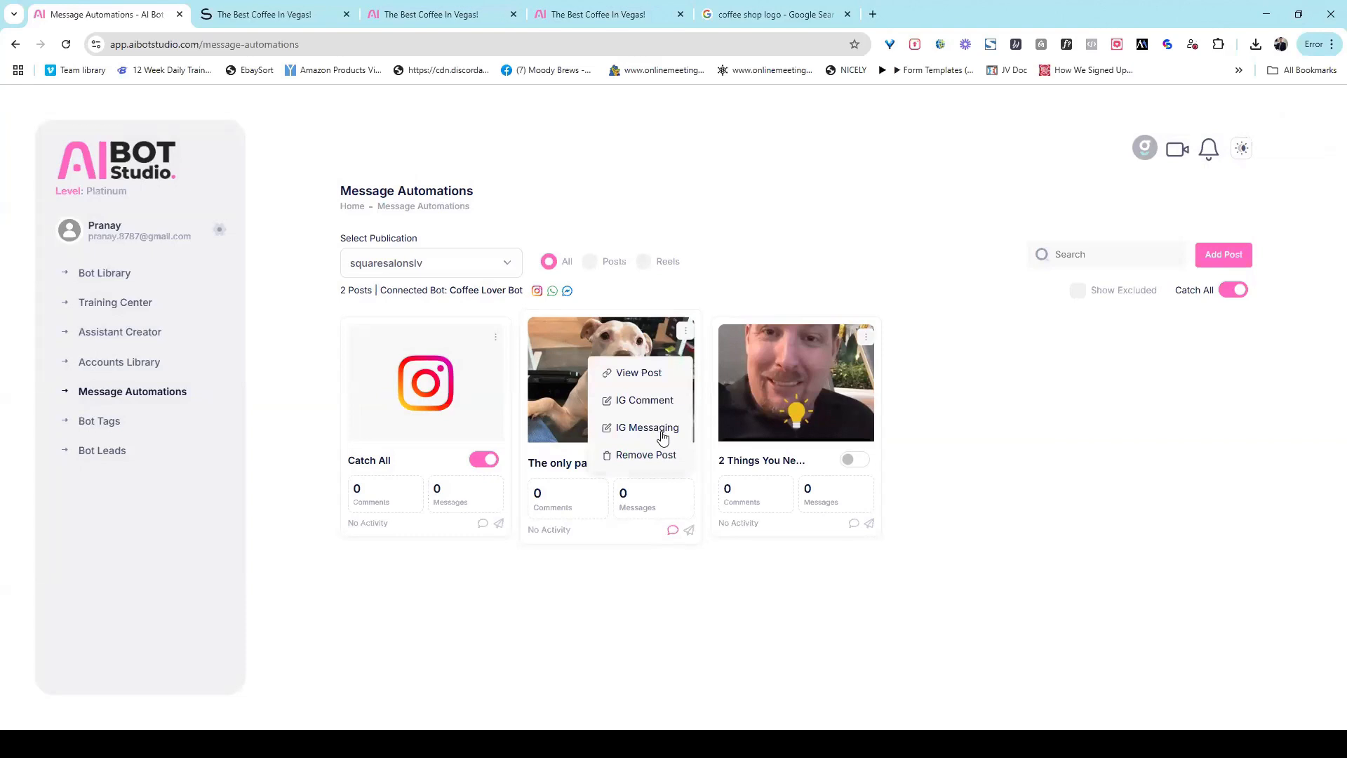
left_click(660, 429)
left_click(588, 401)
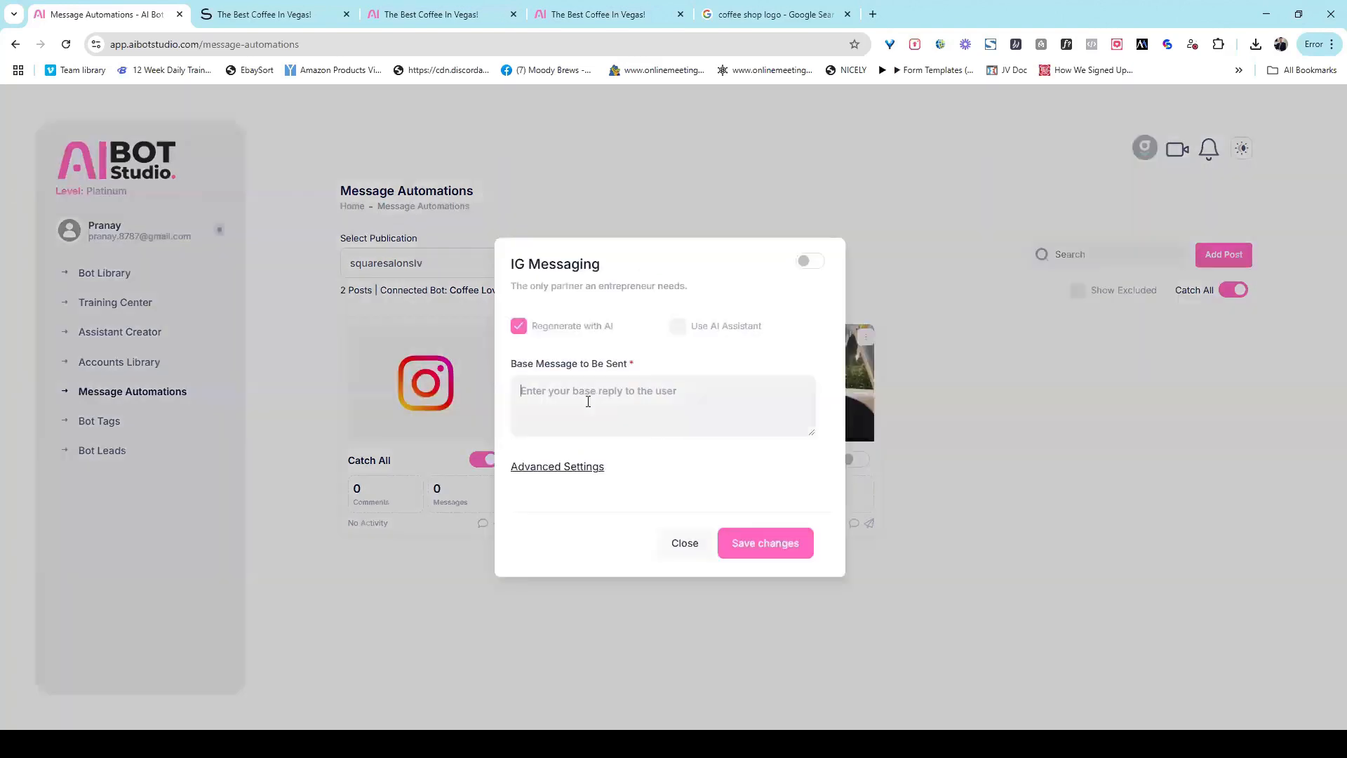
type("Thanks you so much.... check your DM for detials")
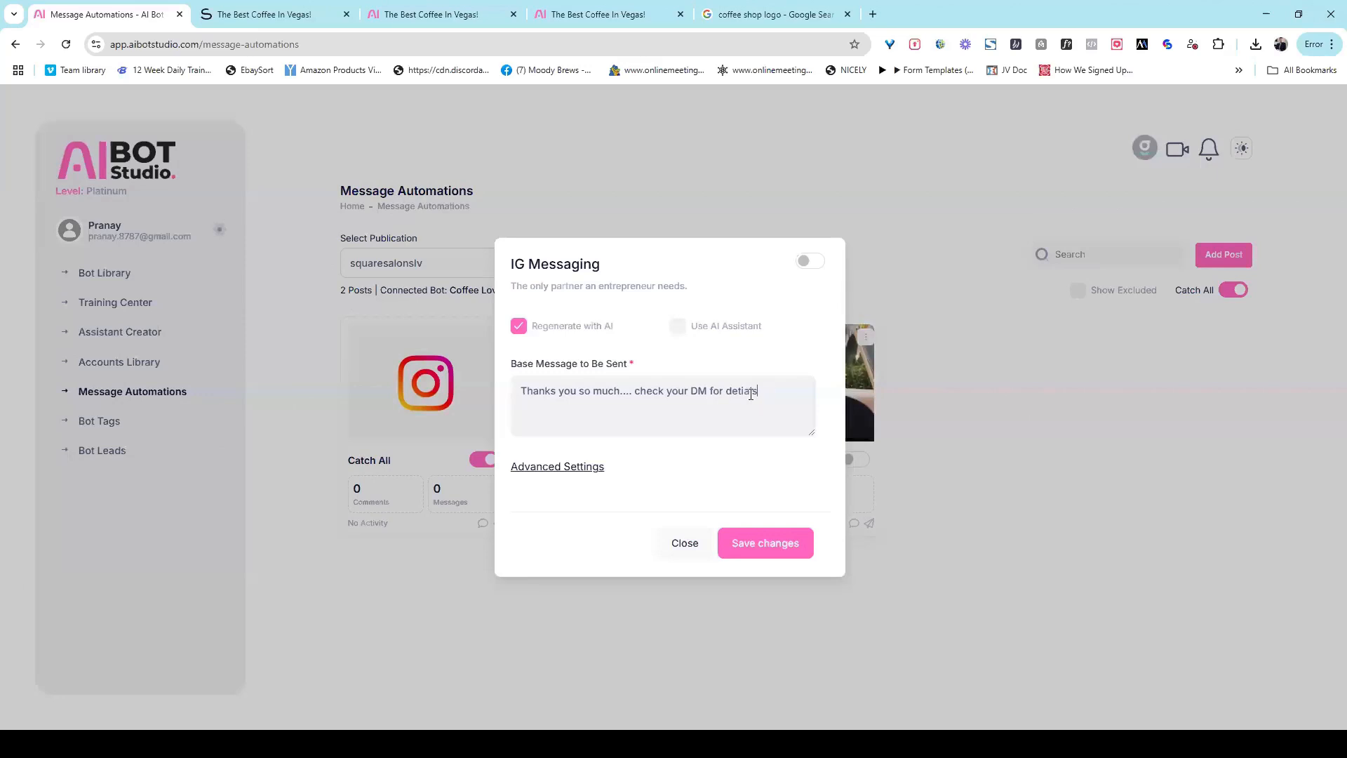
left_click_drag(743, 394, 759, 394)
key("BackSpace")
key("BackSpace")
type("ails")
left_click(806, 263)
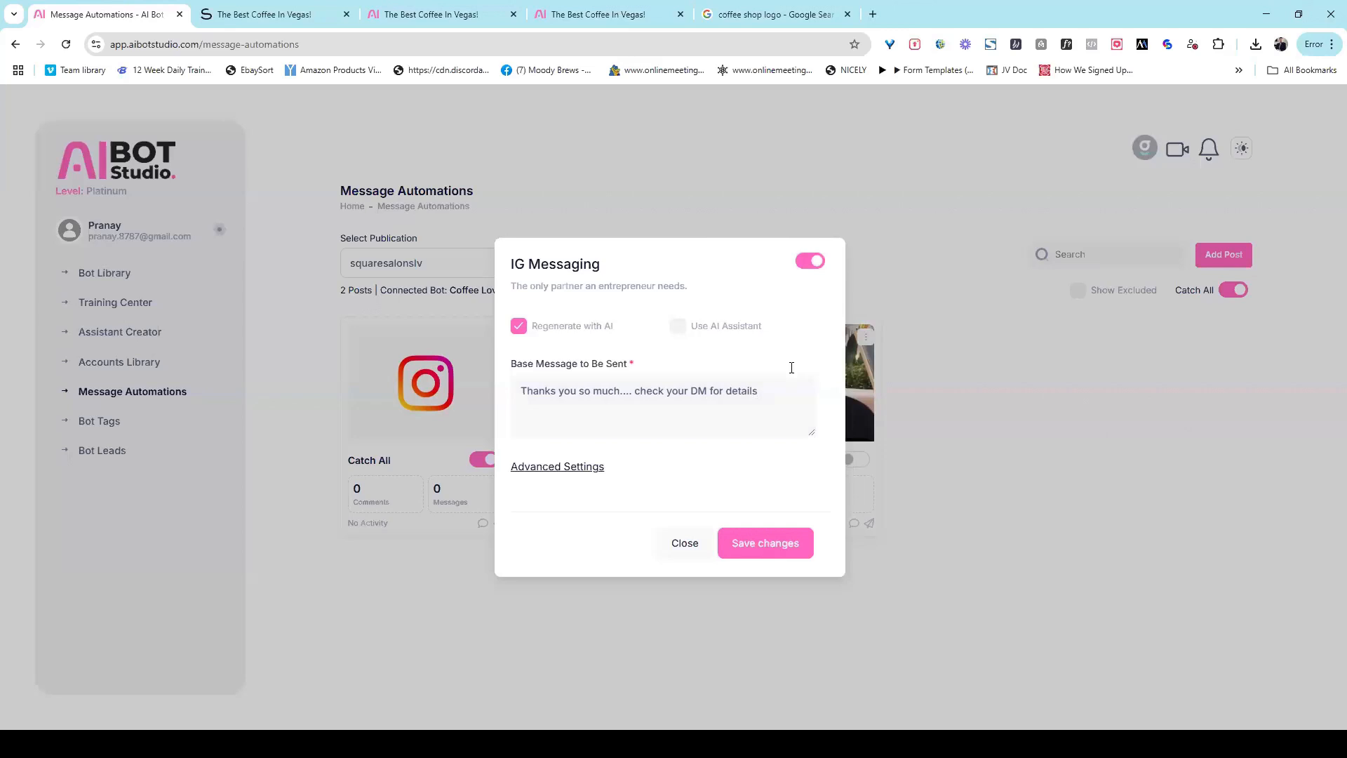
left_click(785, 544)
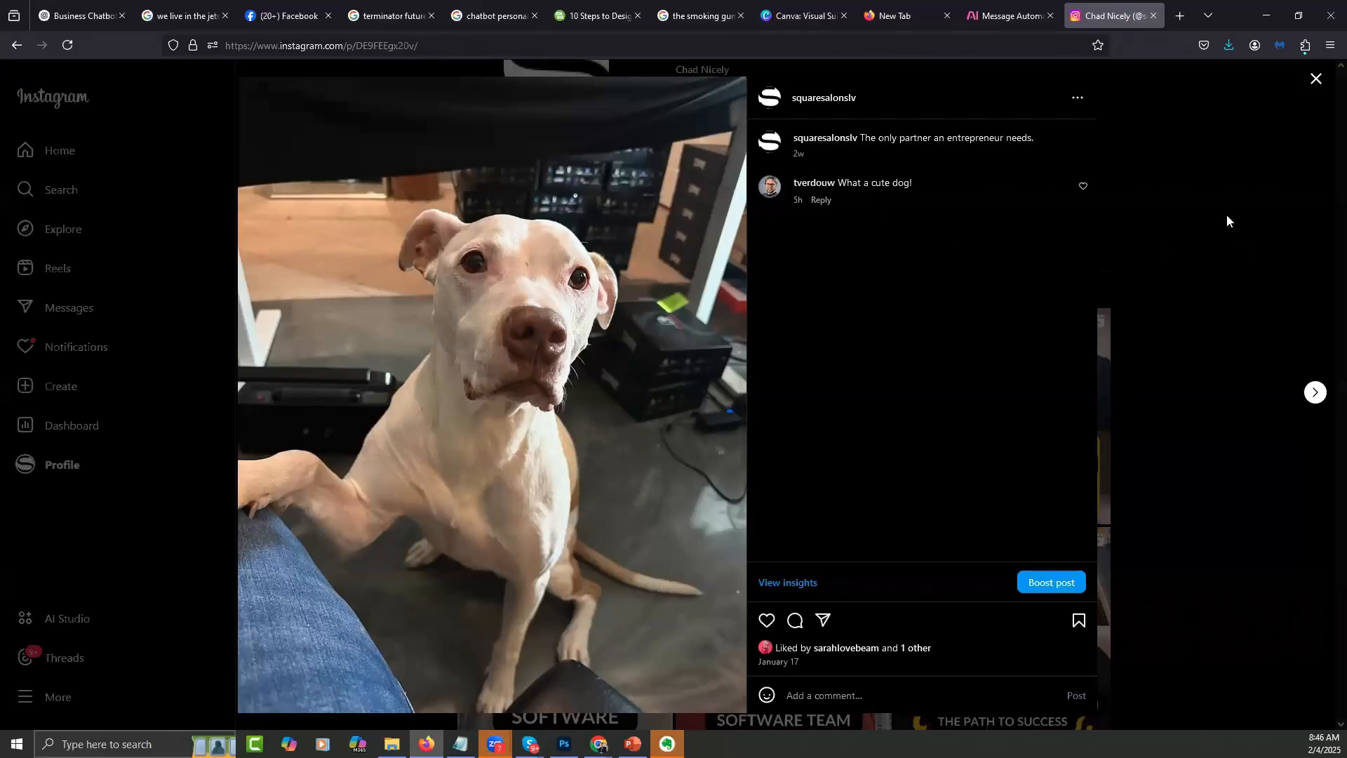
Step: Refresh the squaresalonslv dog post on Instagram to check it for new comments and replies
right_click(1227, 216)
left_click(626, 380)
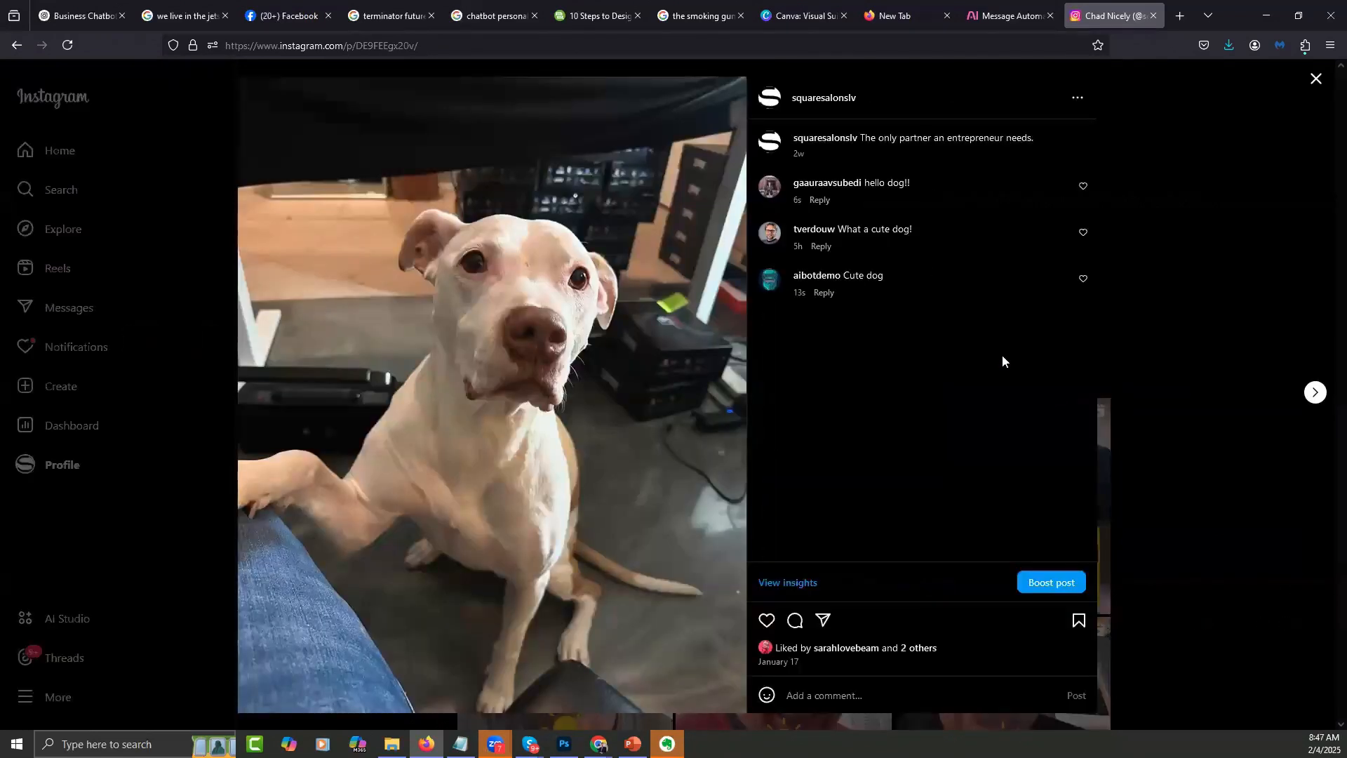
right_click(1228, 212)
left_click(1284, 219)
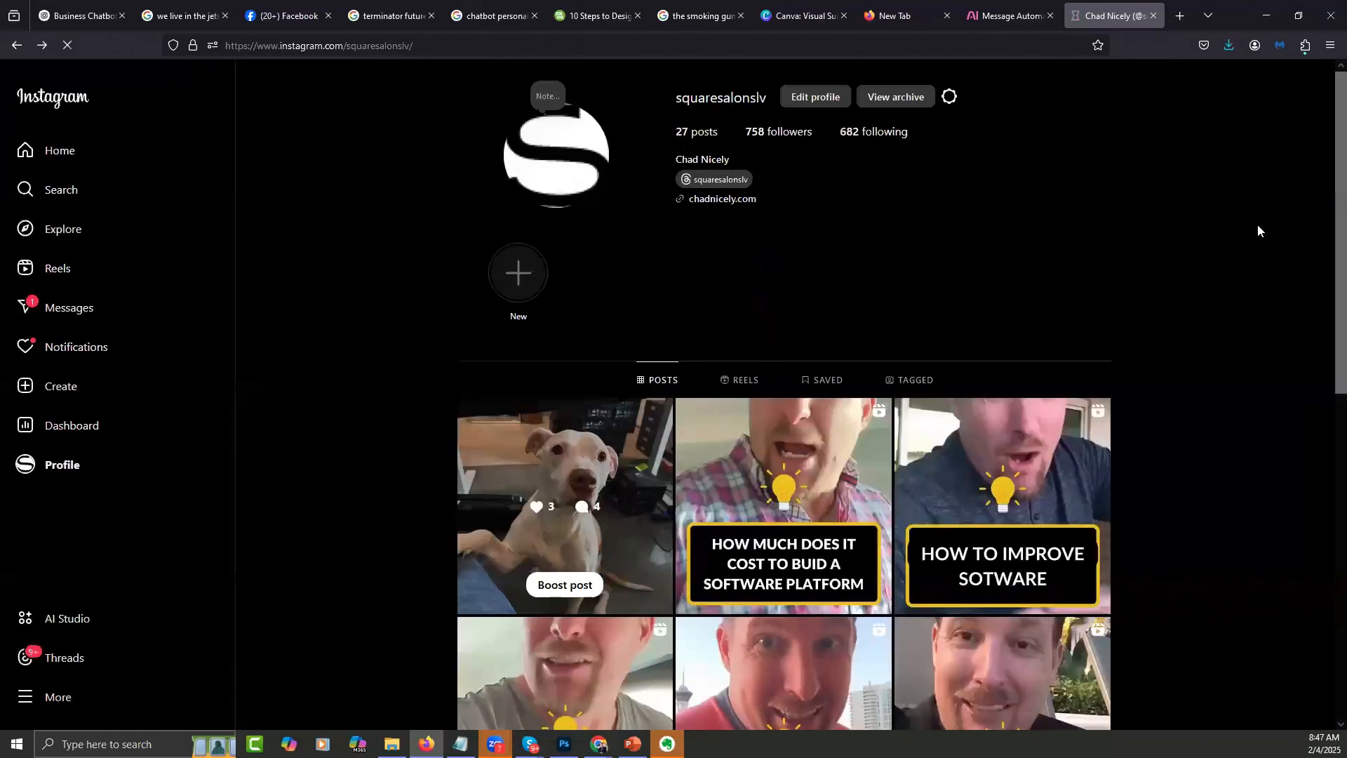